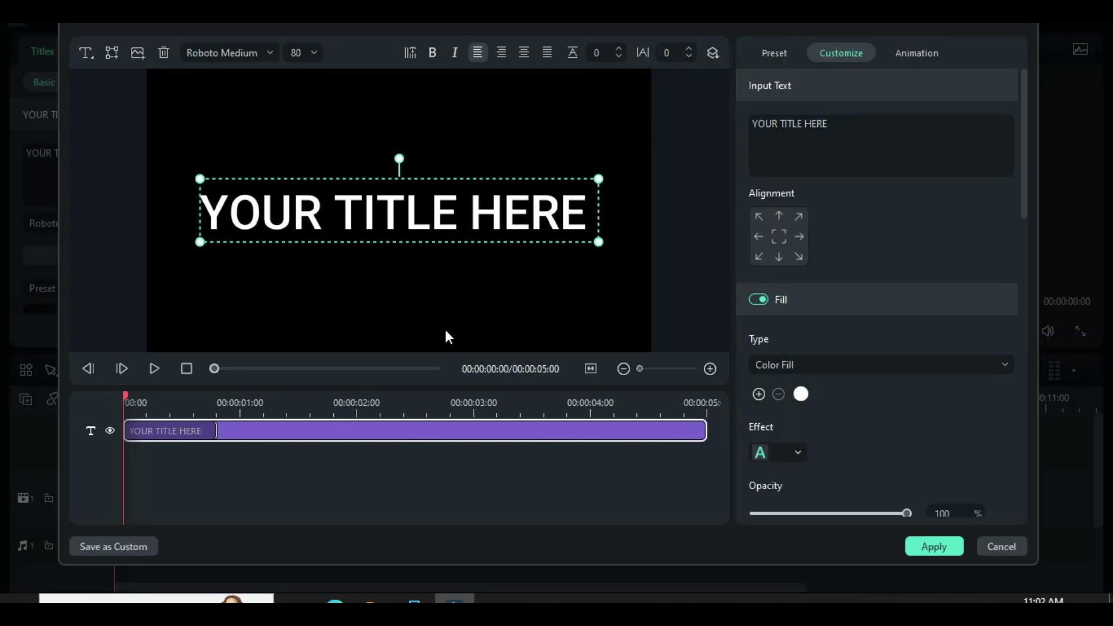
Replace the placeholder title text with AAAAAAAAAAAA.
double_click(445, 216)
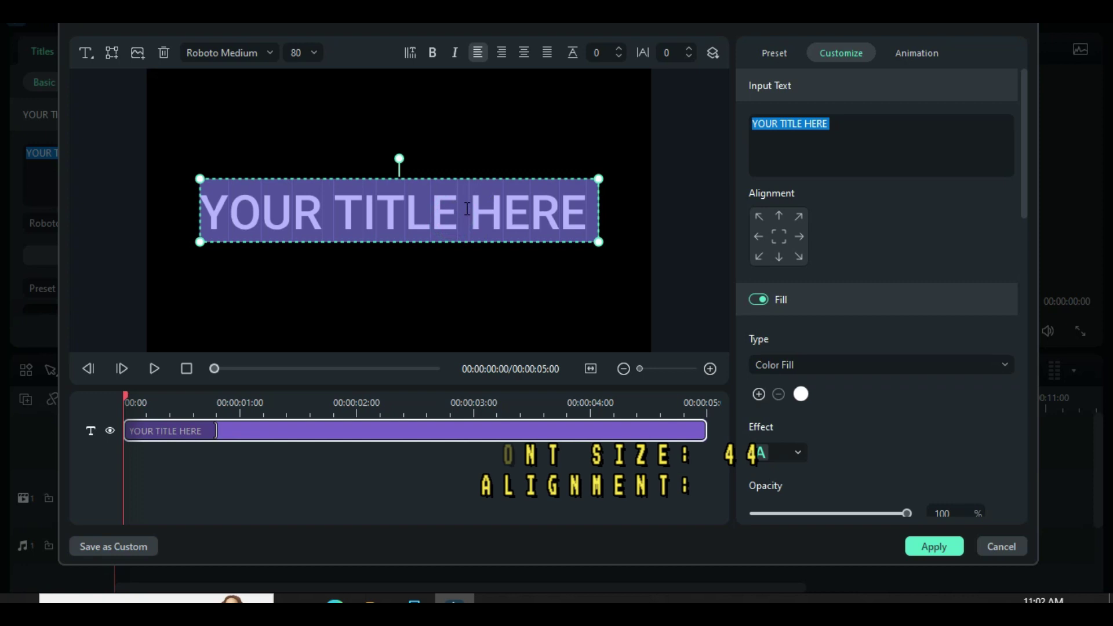
text(AAAAAAA)
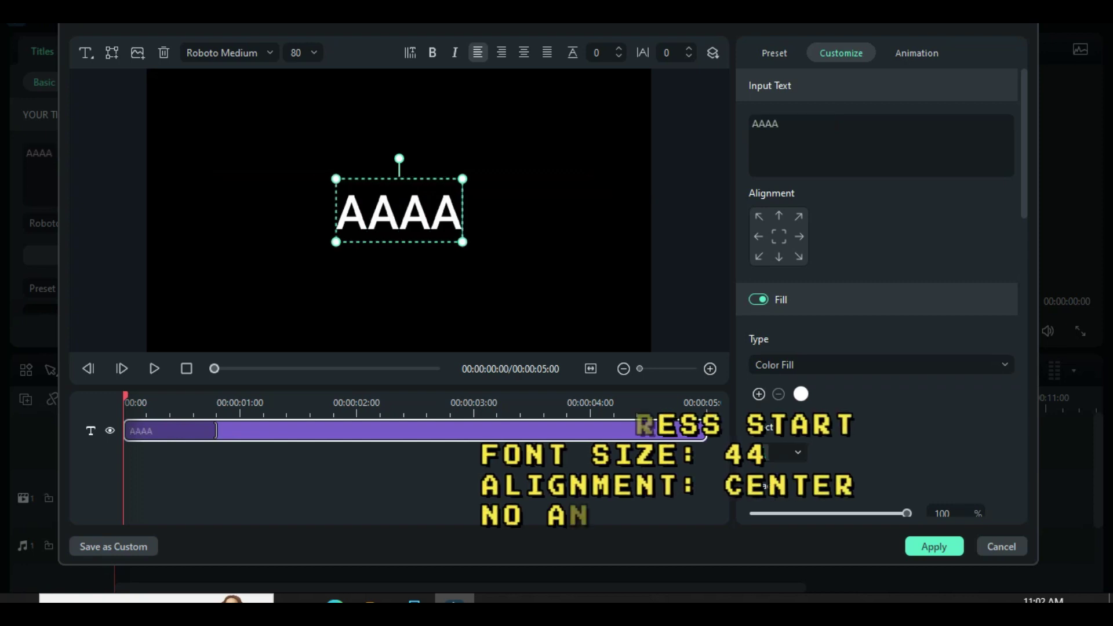
text(AAAAA)
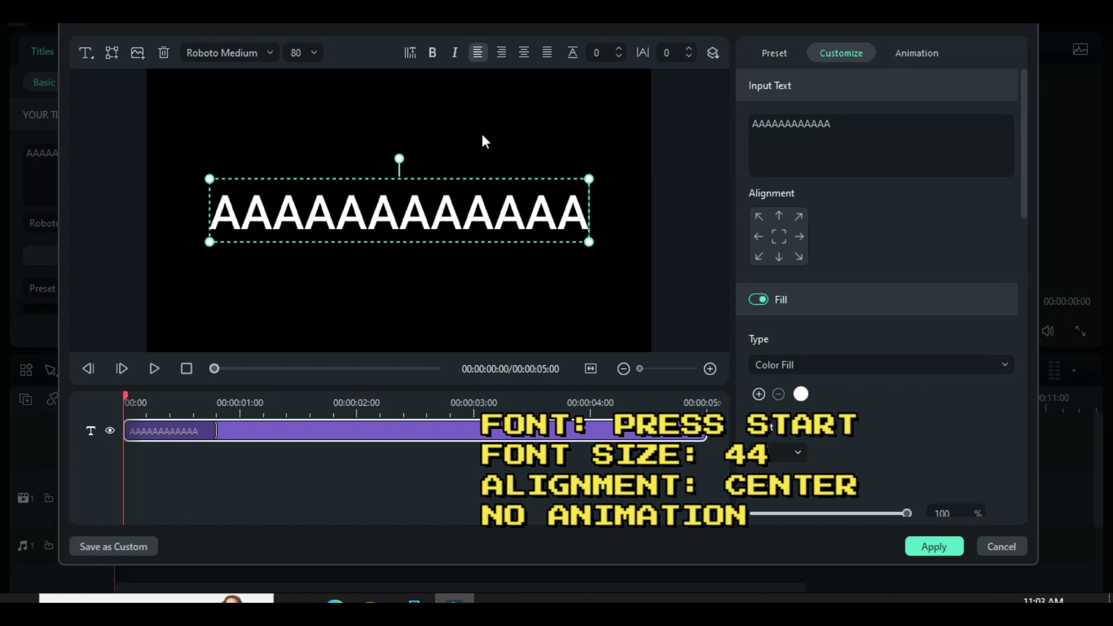
Set the title's font size to 44 and center-align its text.
click(312, 49)
scroll(301, 103, up, 3)
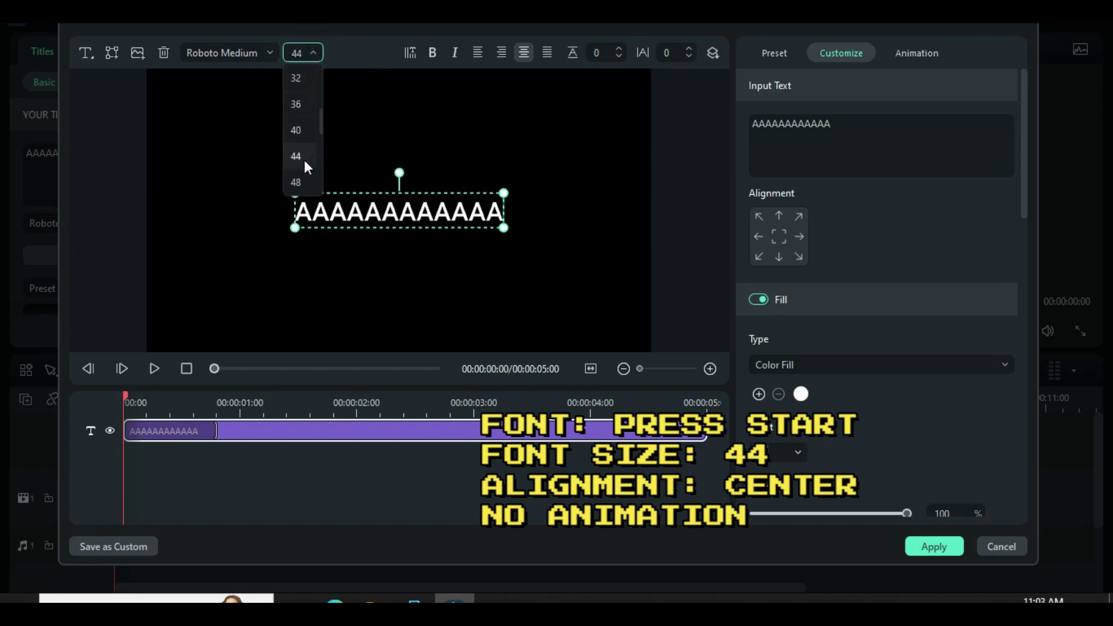
click(302, 158)
click(328, 49)
Find the Press Start 2P Regular font by searching for PRE and assign it to the title.
double_click(252, 53)
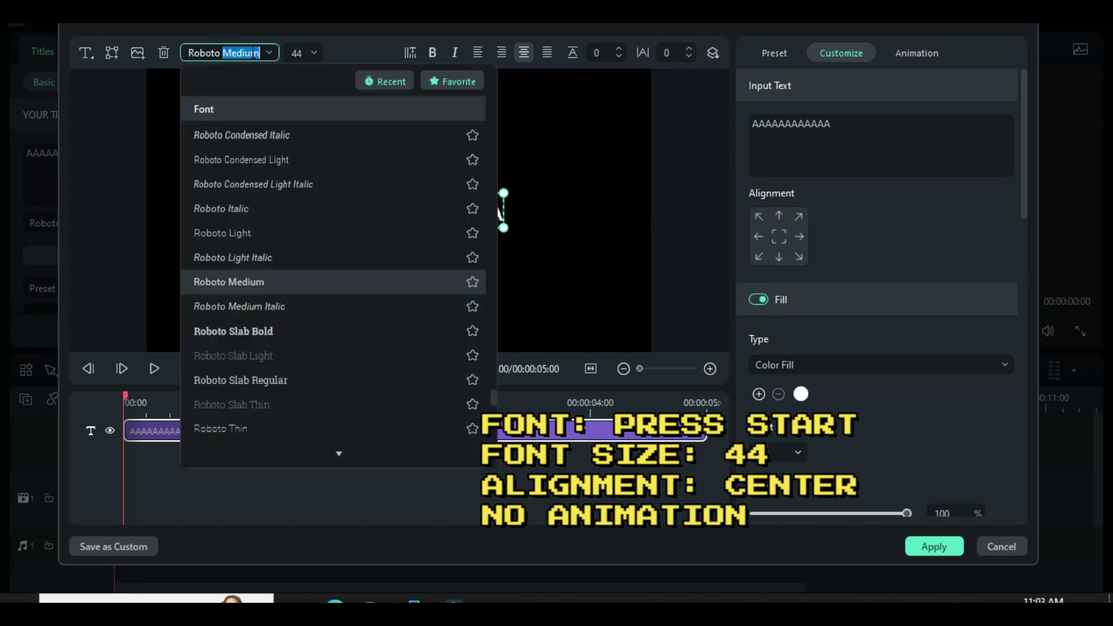
key(BackSpace)
key(BackSpace)
key(BackSpace)
key(BackSpace)
key(BackSpace)
key(BackSpace)
key(BackSpace)
key(BackSpace)
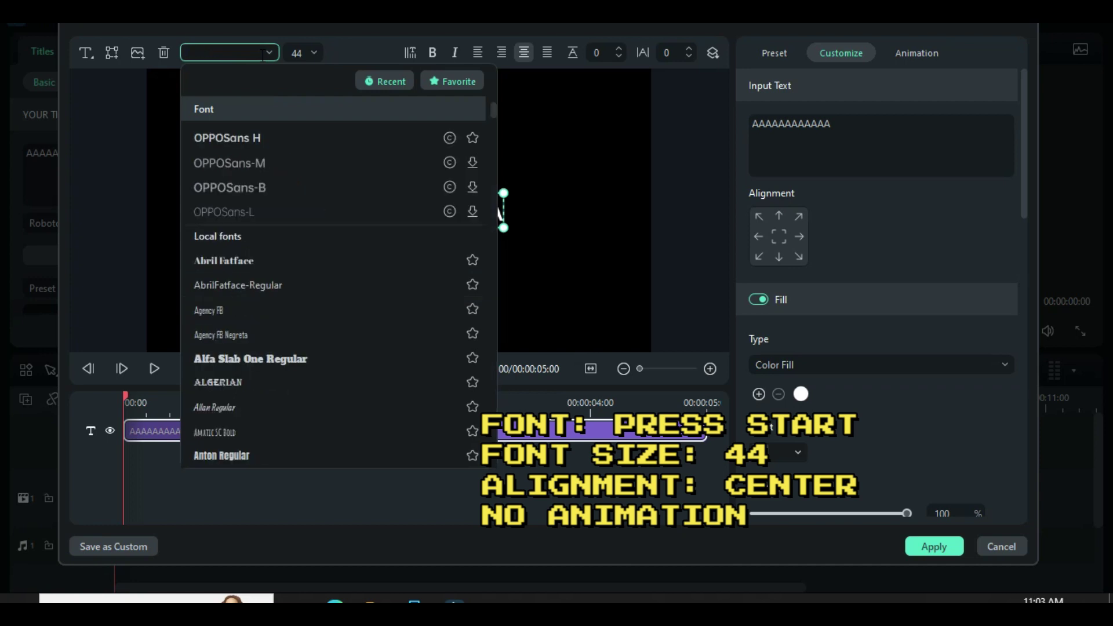
text(PRE)
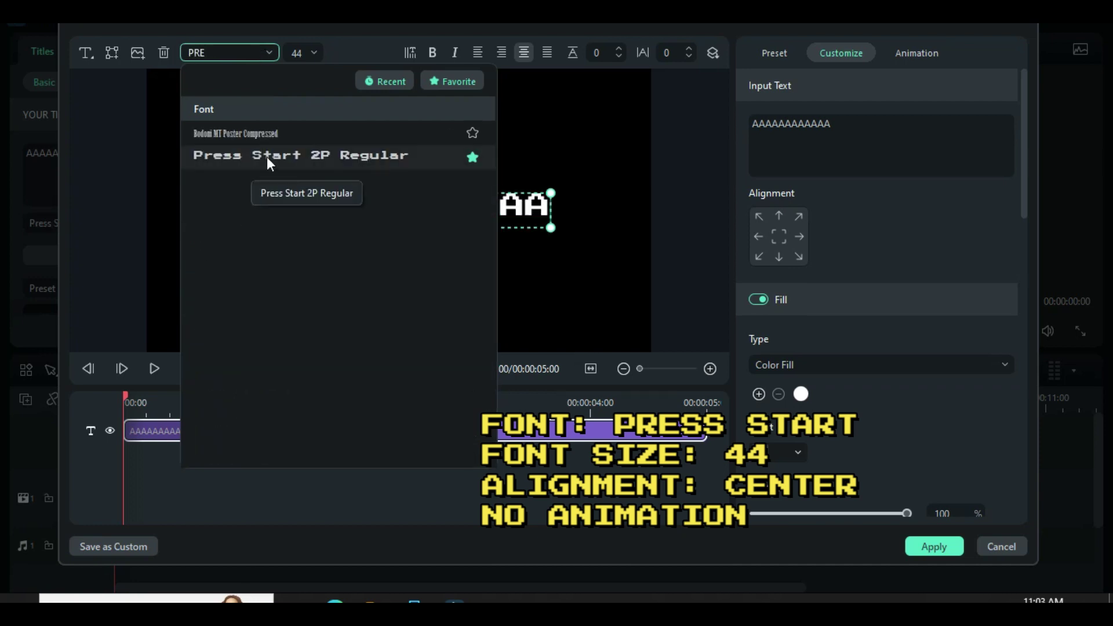
click(305, 155)
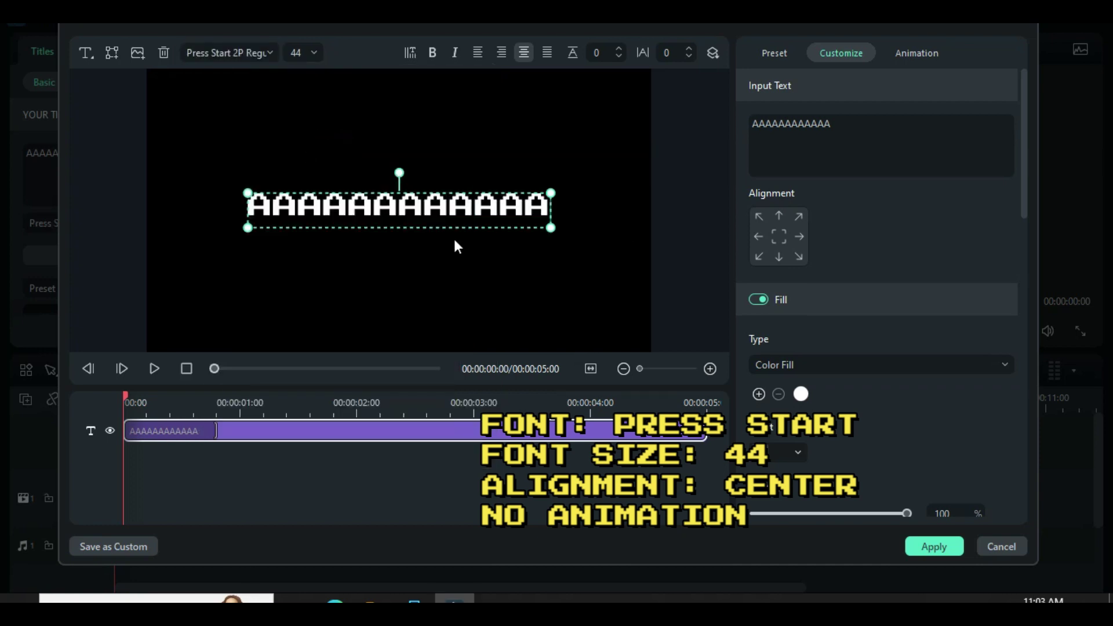
Fill the title text with red, set it to No Animation and apply the edits to the clip.
click(801, 395)
click(816, 529)
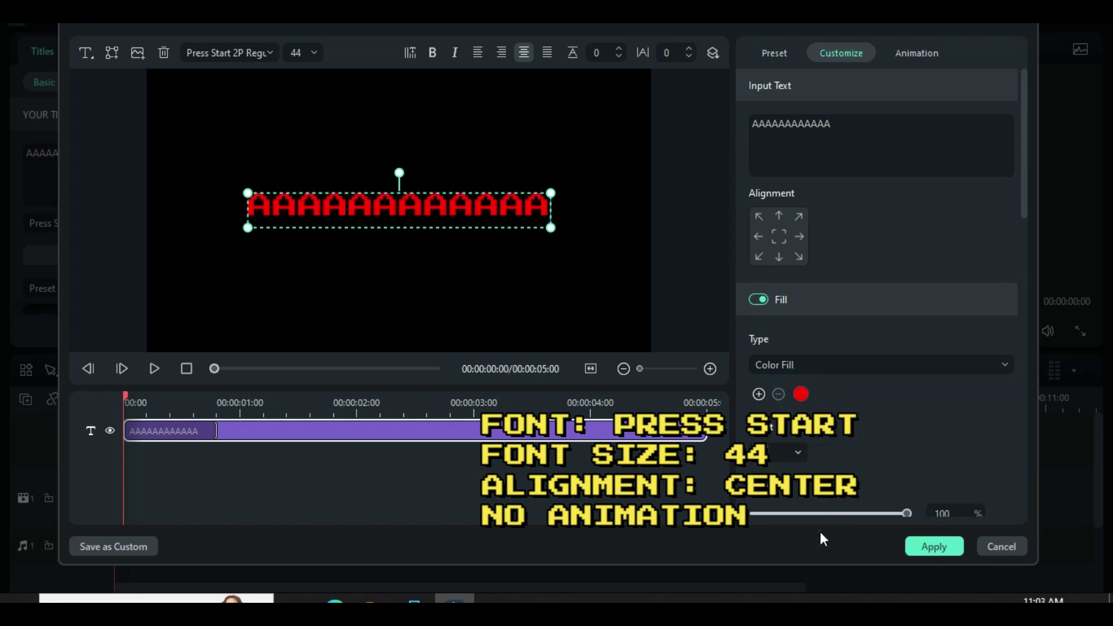
click(896, 54)
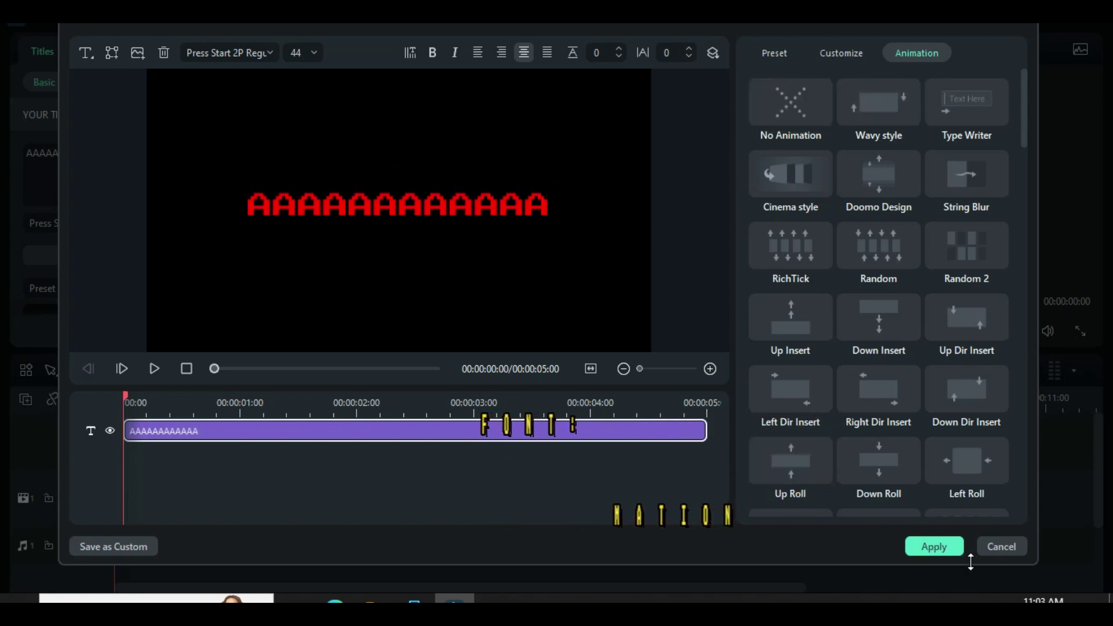
click(918, 550)
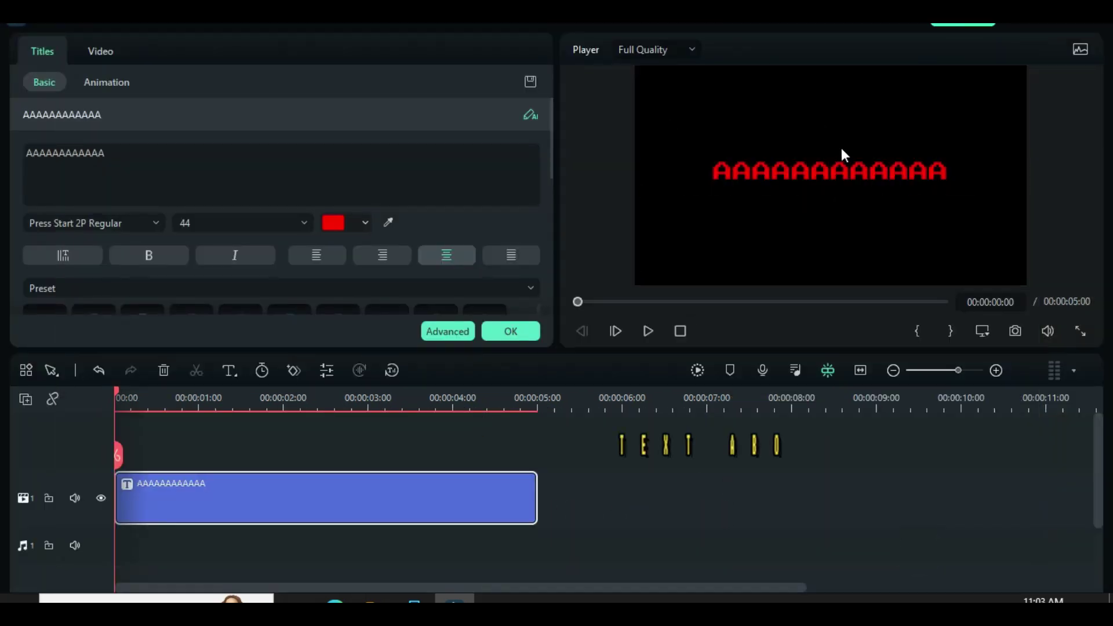
click(504, 332)
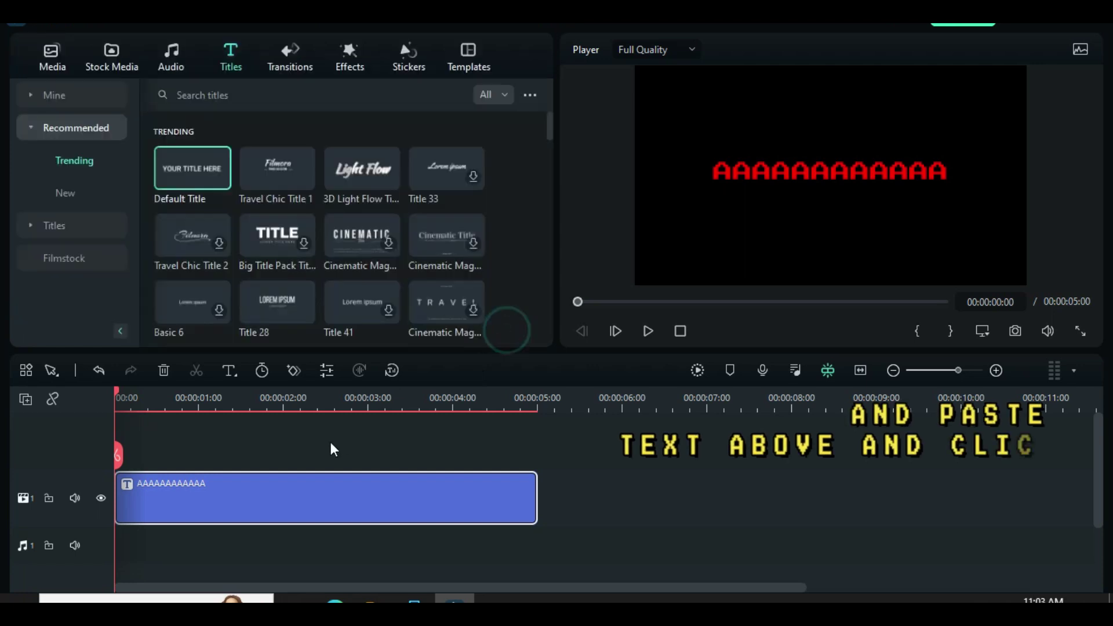
Copy the red title clip and paste it at the timeline start on a new video track above the original.
right_click(253, 488)
click(272, 167)
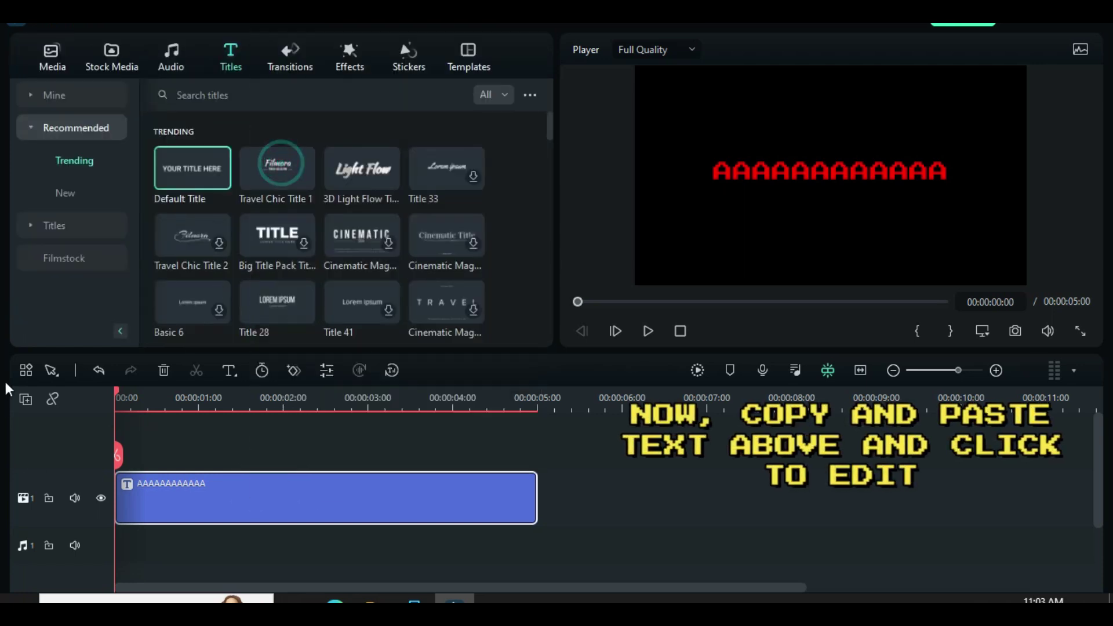
click(26, 399)
click(56, 426)
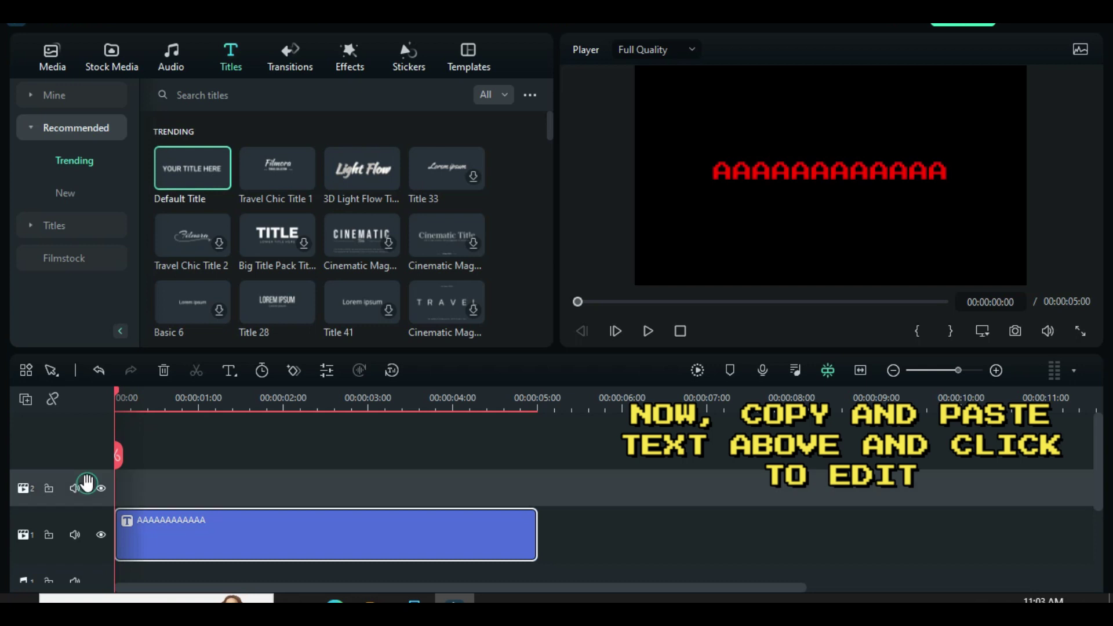
right_click(122, 489)
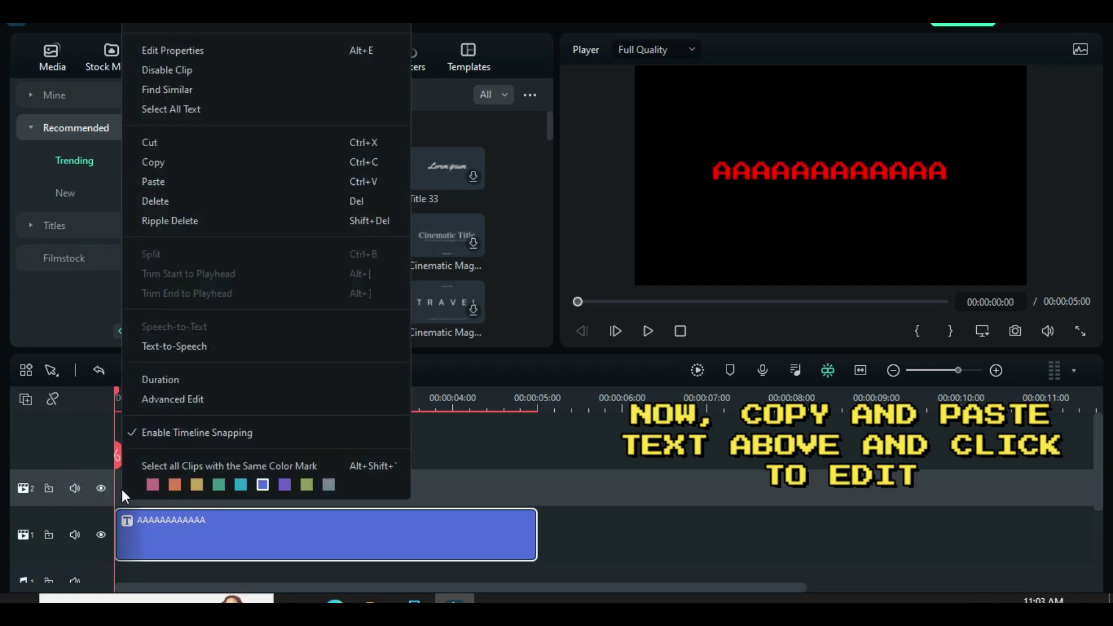
click(156, 181)
Adjust the track height so both title tracks are equally tall, and return the playhead to 00:00:00:00.
click(25, 398)
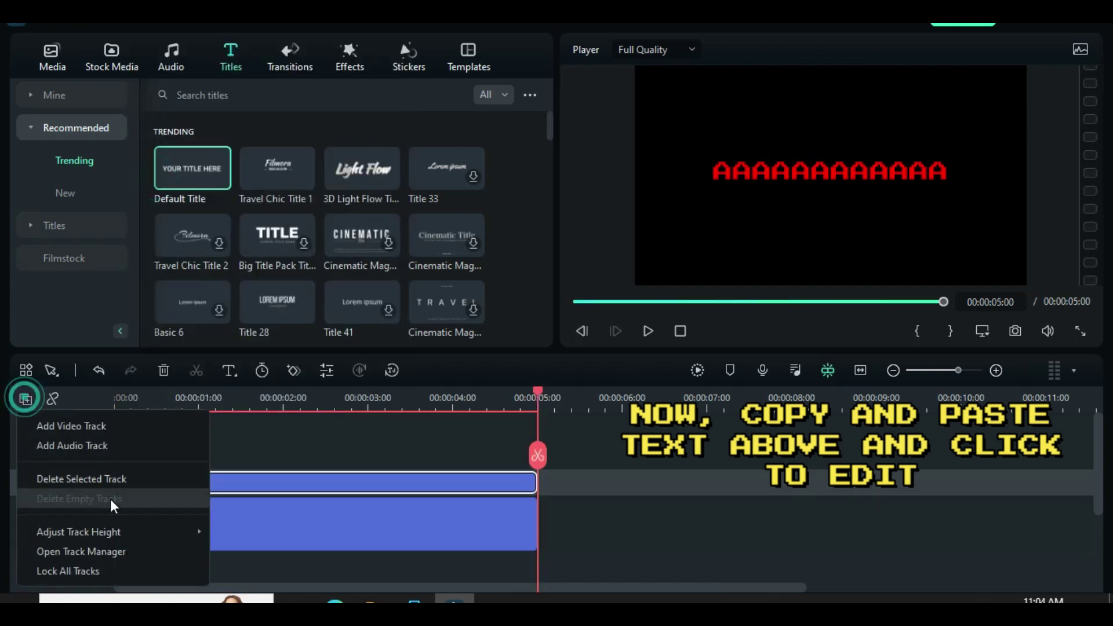
mouse_move(110, 532)
click(238, 542)
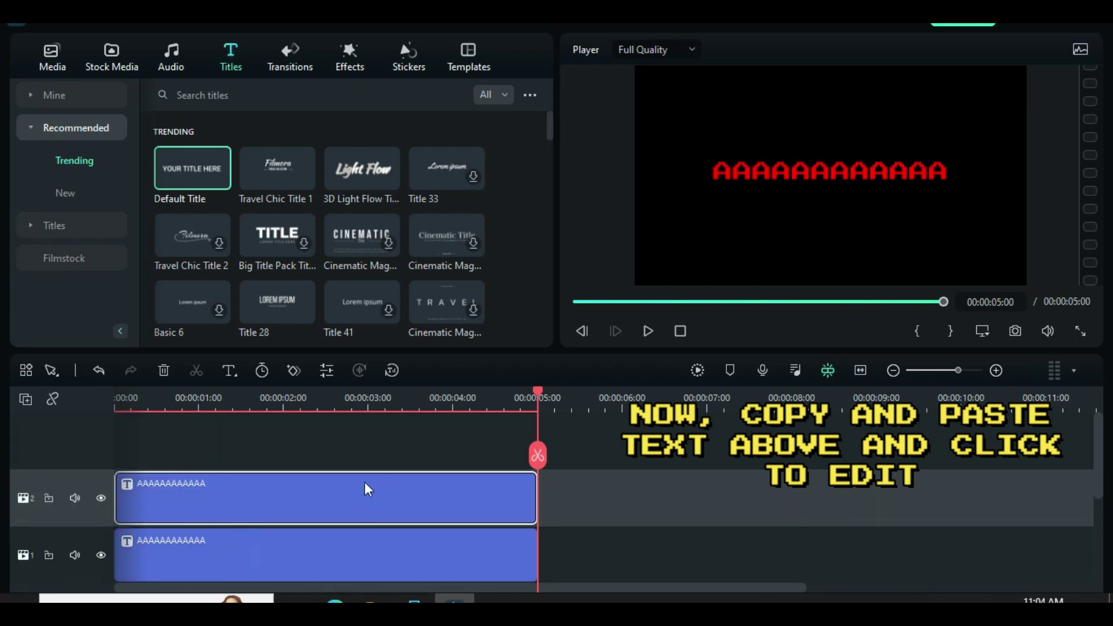
click(579, 302)
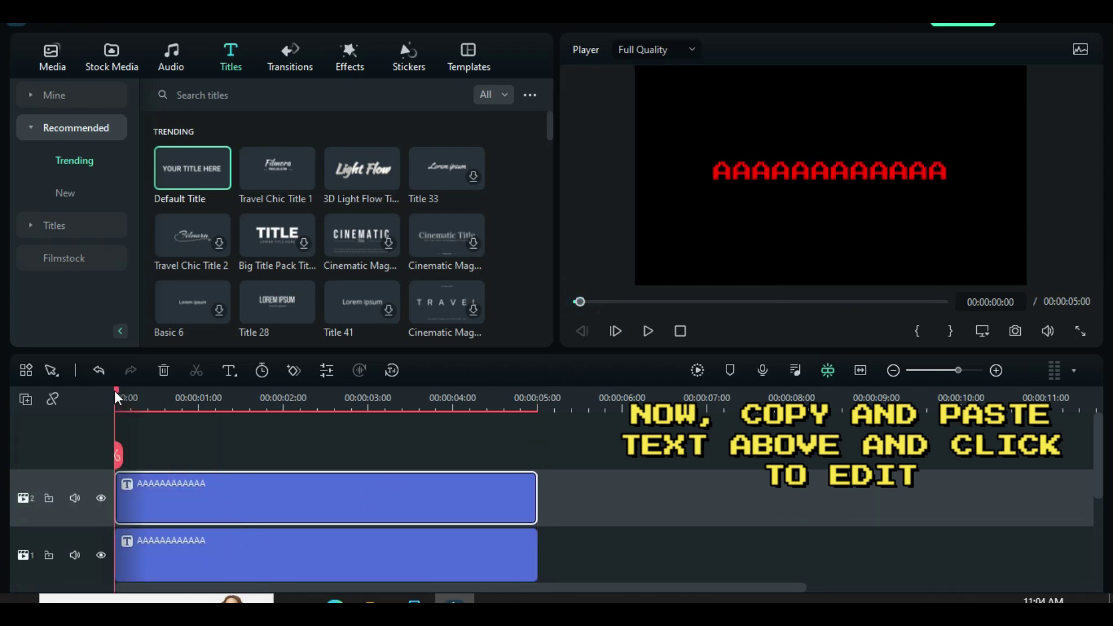
scroll(211, 505, down, 1)
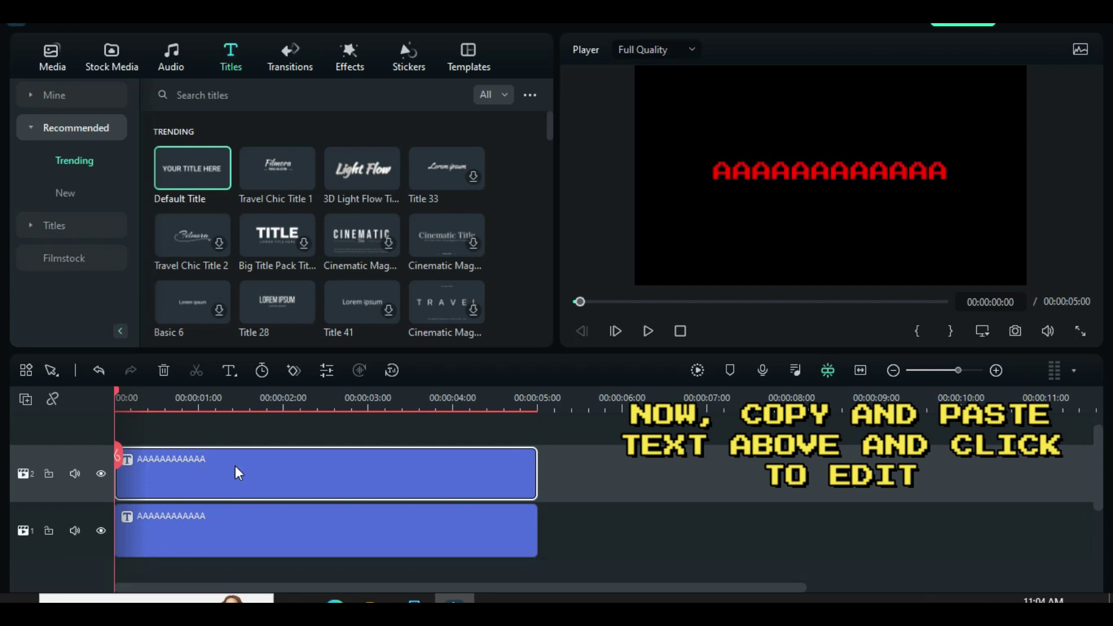
Open the upper title clip in the advanced text editor and change its fill color to white.
double_click(290, 471)
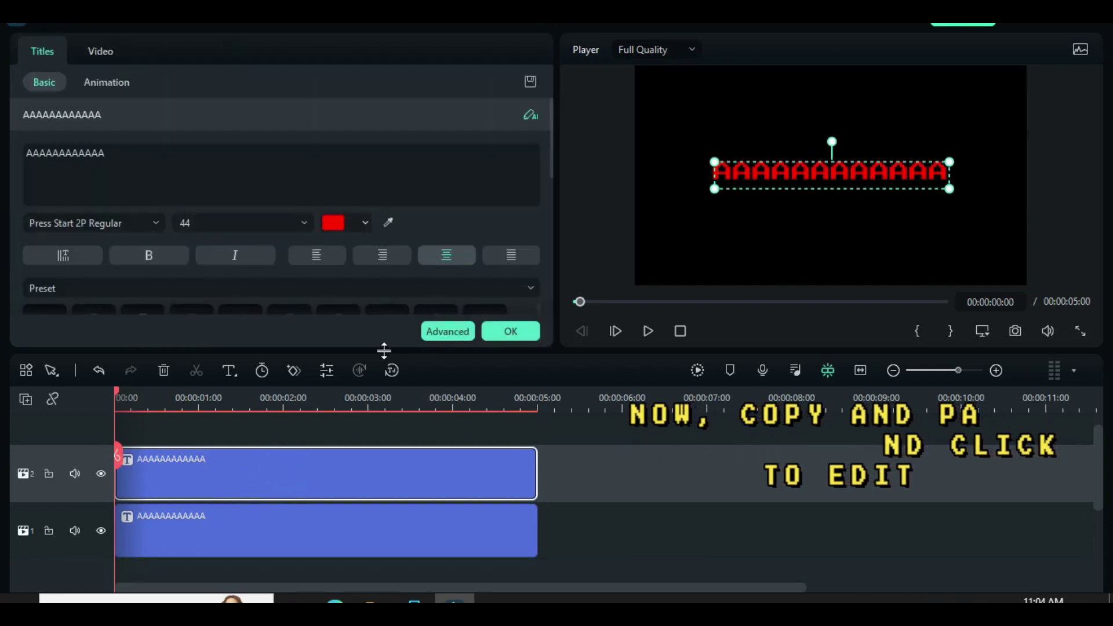
click(448, 328)
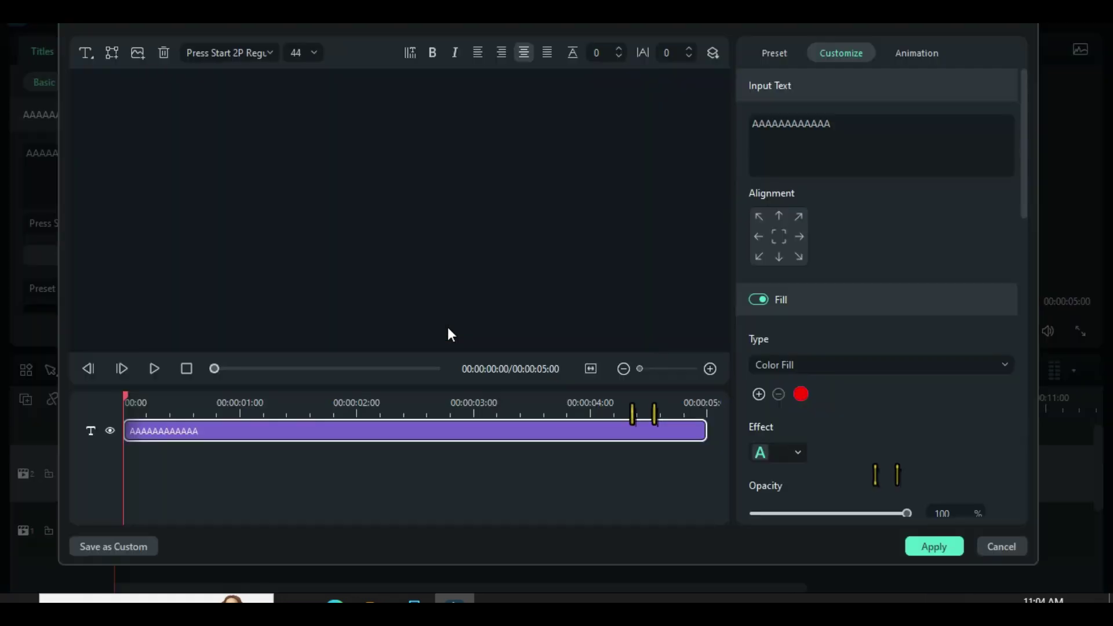
click(801, 394)
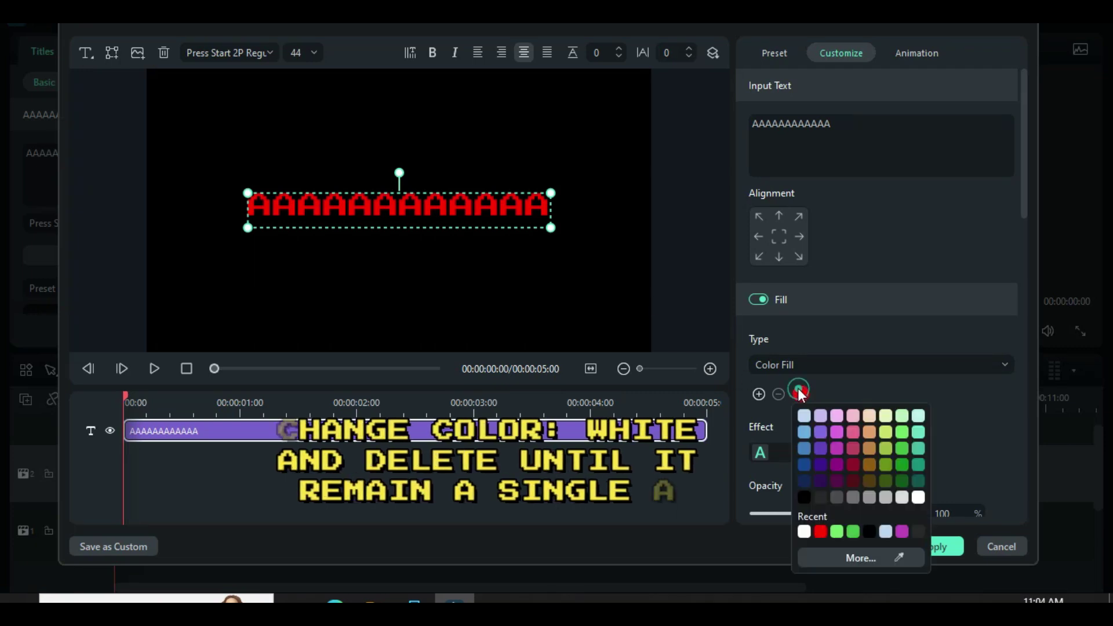
click(804, 531)
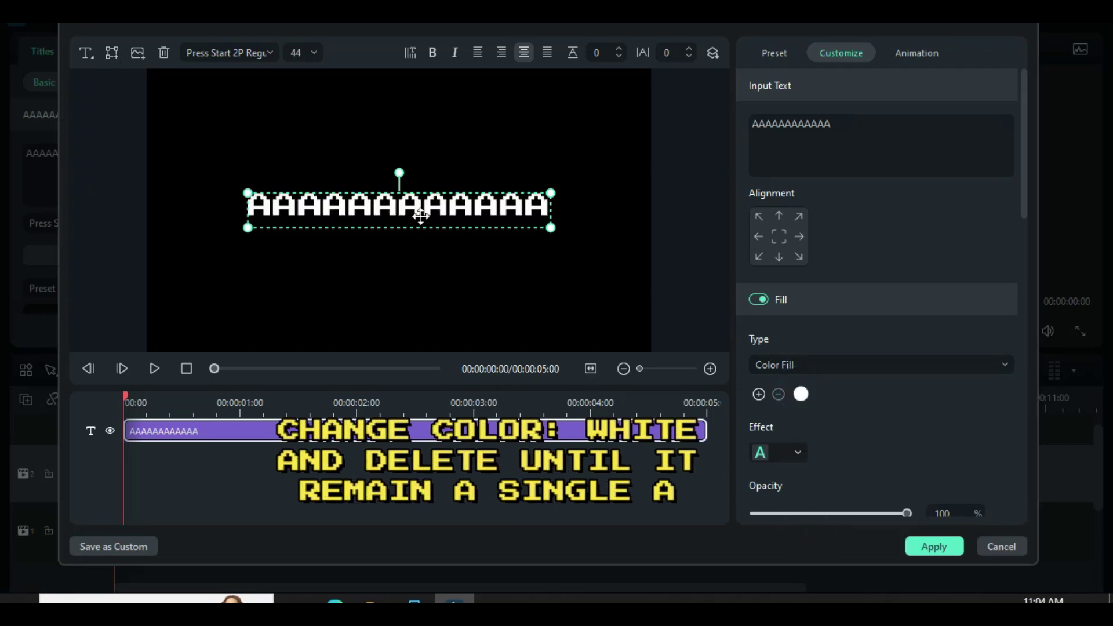
Shorten the white title's text to a single A.
click(859, 125)
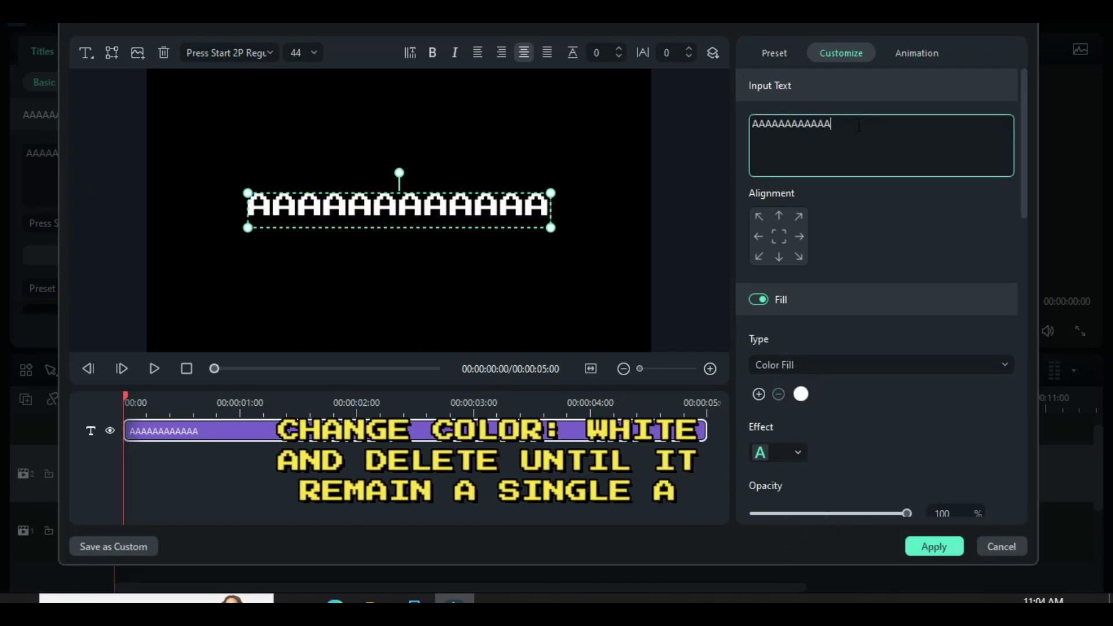
key(BackSpace)
key(BackSpace)
key(BackSpace)
key(BackSpace)
key(BackSpace)
key(BackSpace)
key(BackSpace)
key(BackSpace)
key(BackSpace)
key(BackSpace)
key(BackSpace)
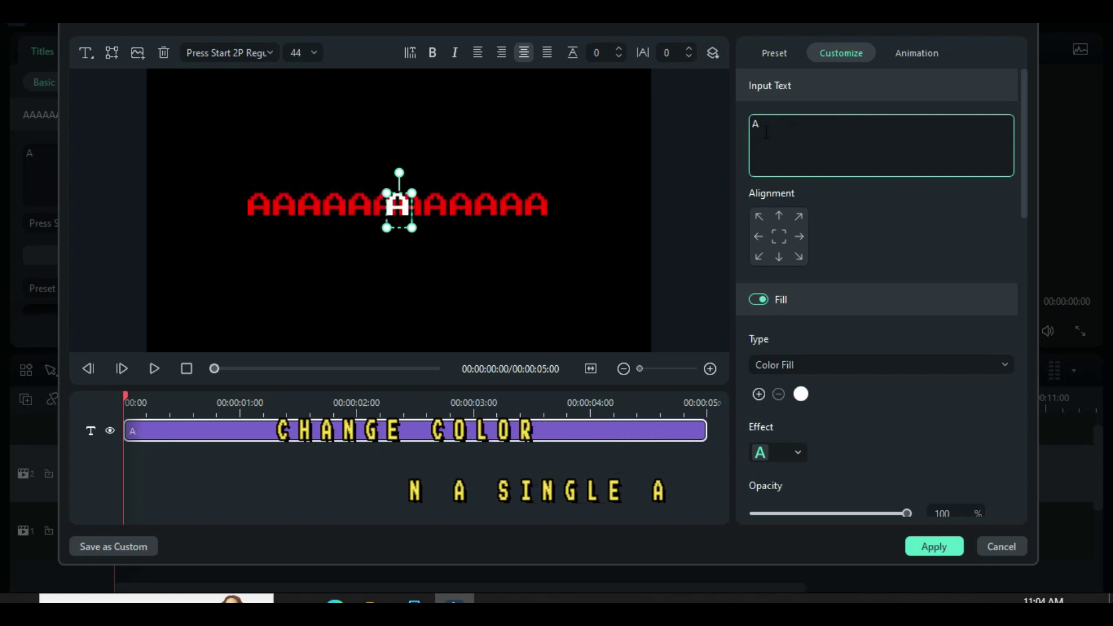
Add the letters B to Z and a final underscore below the A, each on its own line.
key(Return)
text(B)
key(Return)
text(C)
key(Return)
text(D)
key(Return)
text(E)
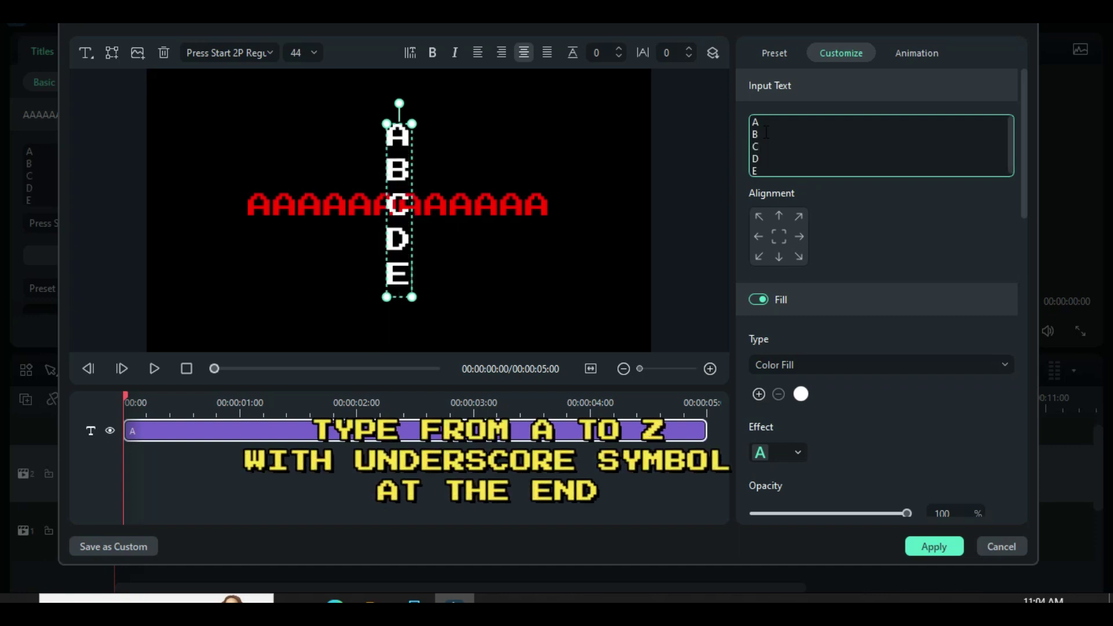
key(Return)
text(F)
key(Return)
text(G)
key(Return)
text(H)
key(Return)
text(I)
key(Return)
text(J)
key(Return)
text(K)
key(Return)
text(L M N O)
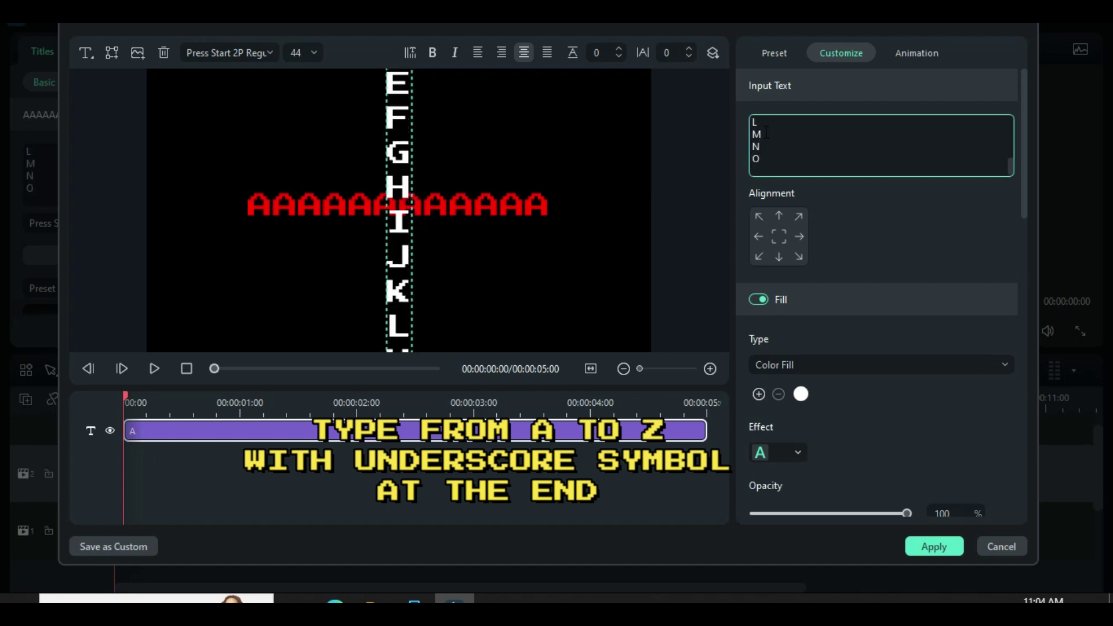
text( P Q R S T)
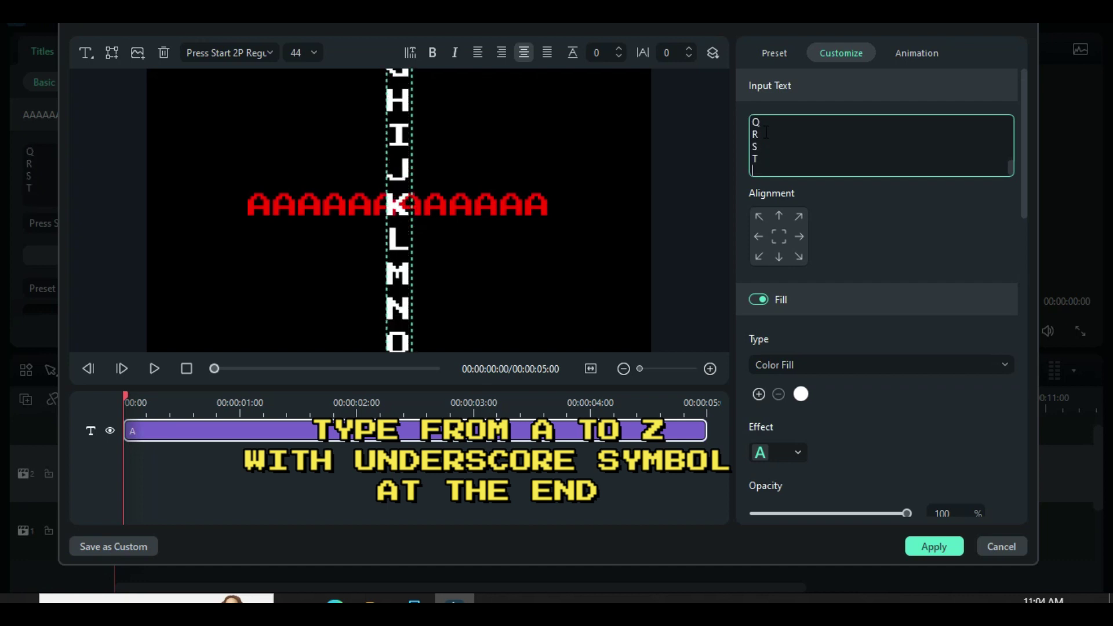
text( U V W X Y Z _)
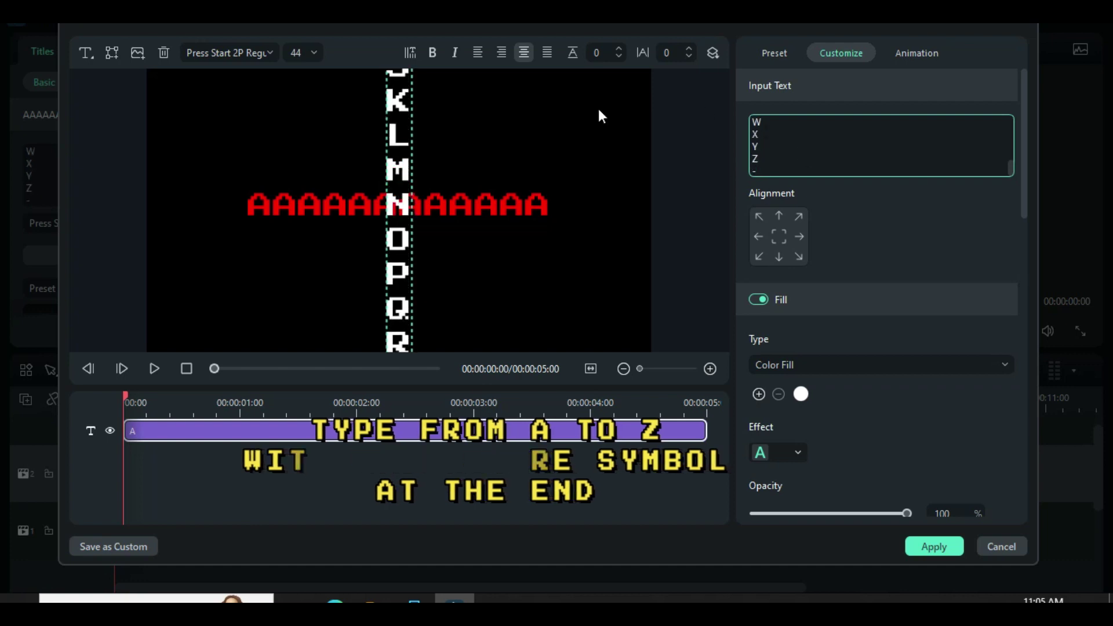
Move the white letter column so its A covers the first red A, and apply the edits to the clip.
click(401, 255)
drag(404, 224, 400, 406)
drag(401, 166, 258, 279)
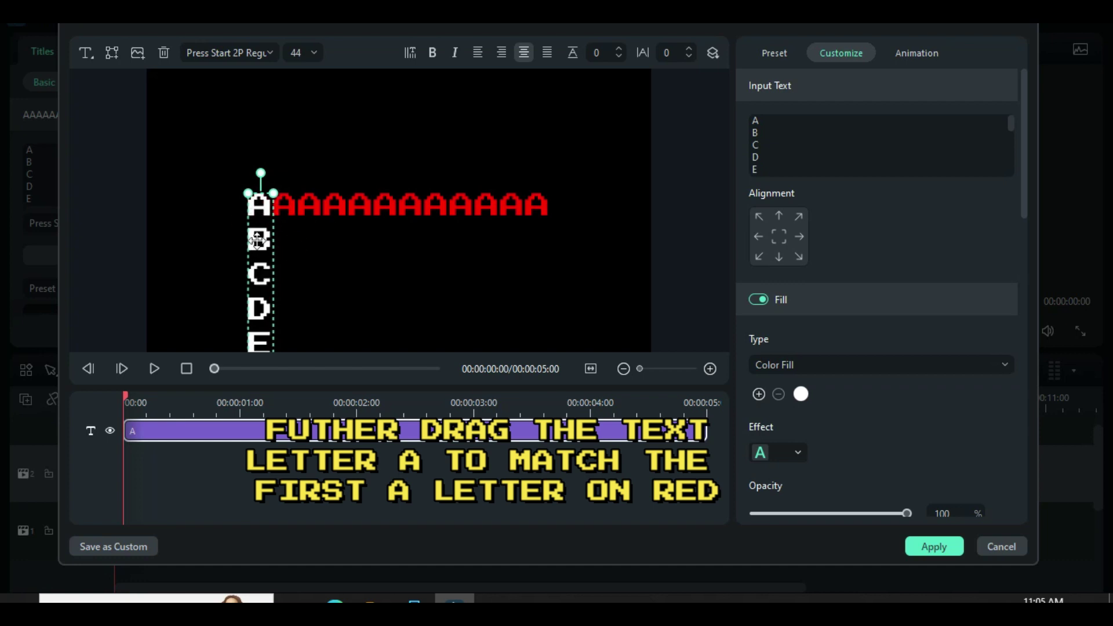
click(938, 548)
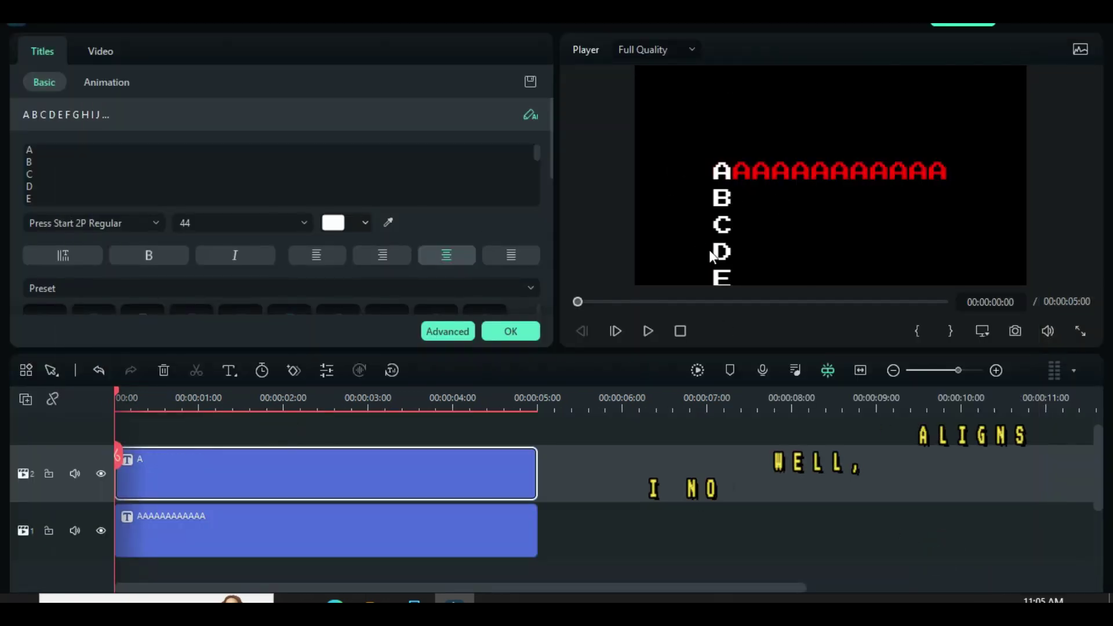
click(508, 327)
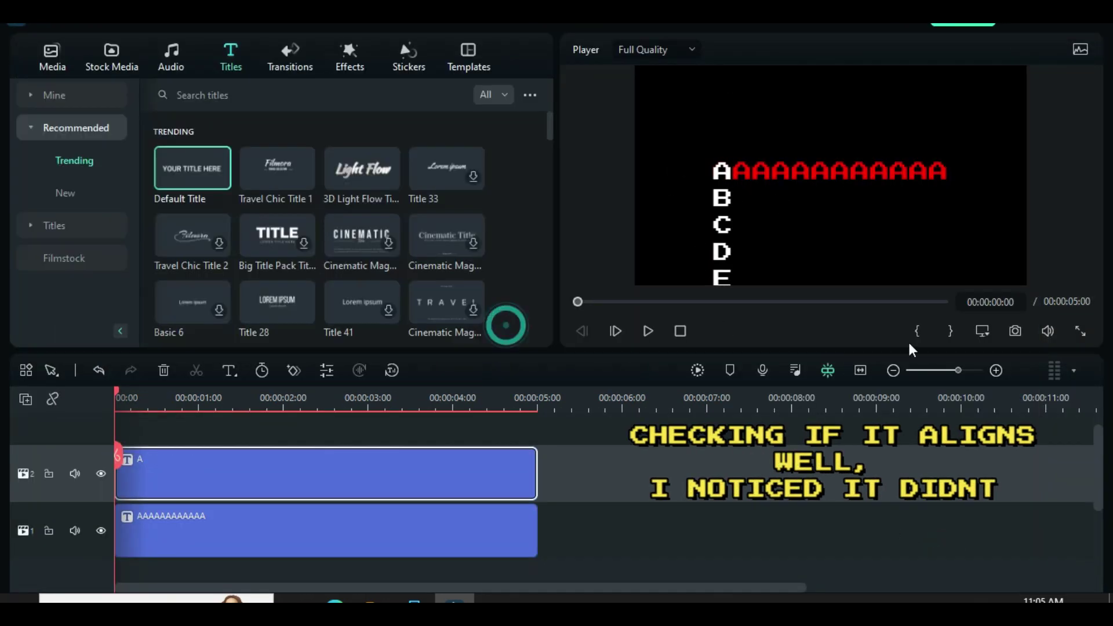
Add a position keyframe at the start of the white letter column's clip, set X to -1 px, and check the alignment full screen.
click(1077, 333)
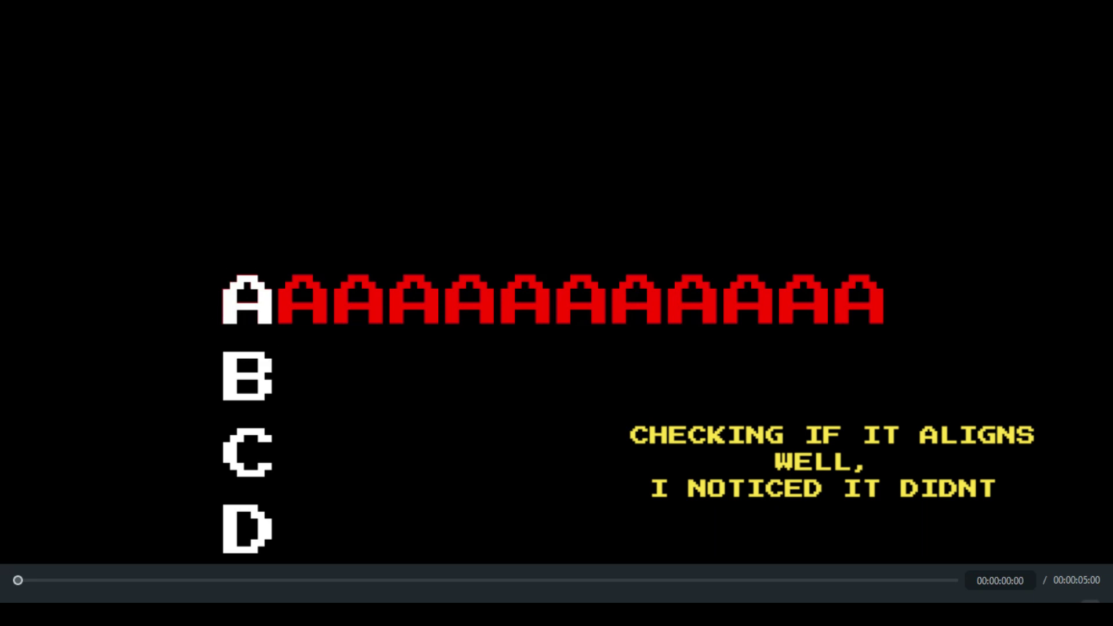
key(Escape)
double_click(221, 475)
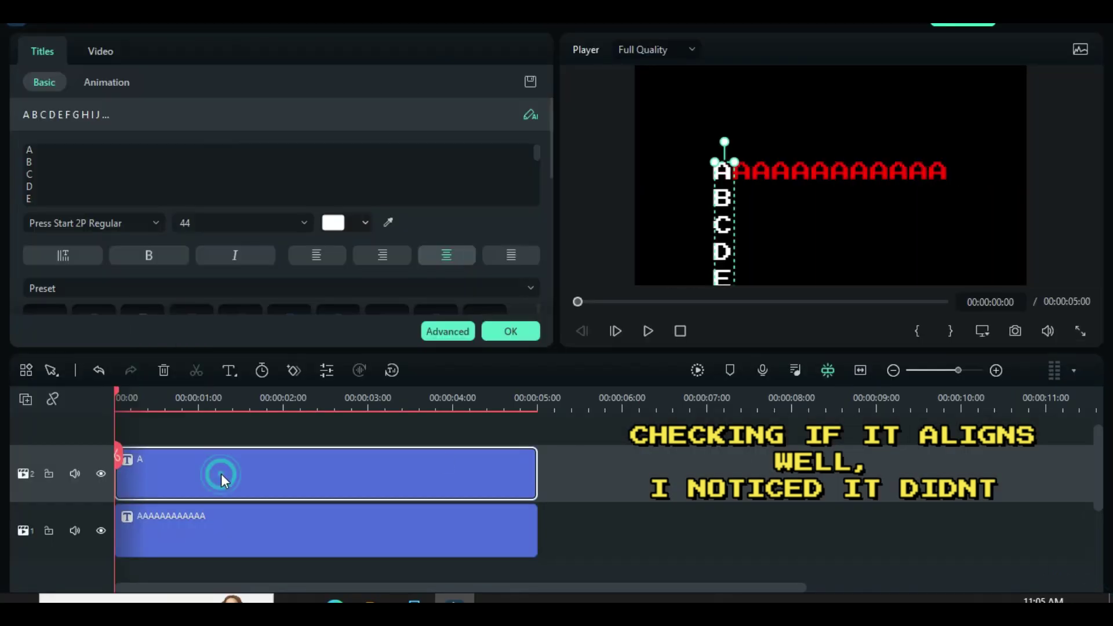
click(99, 51)
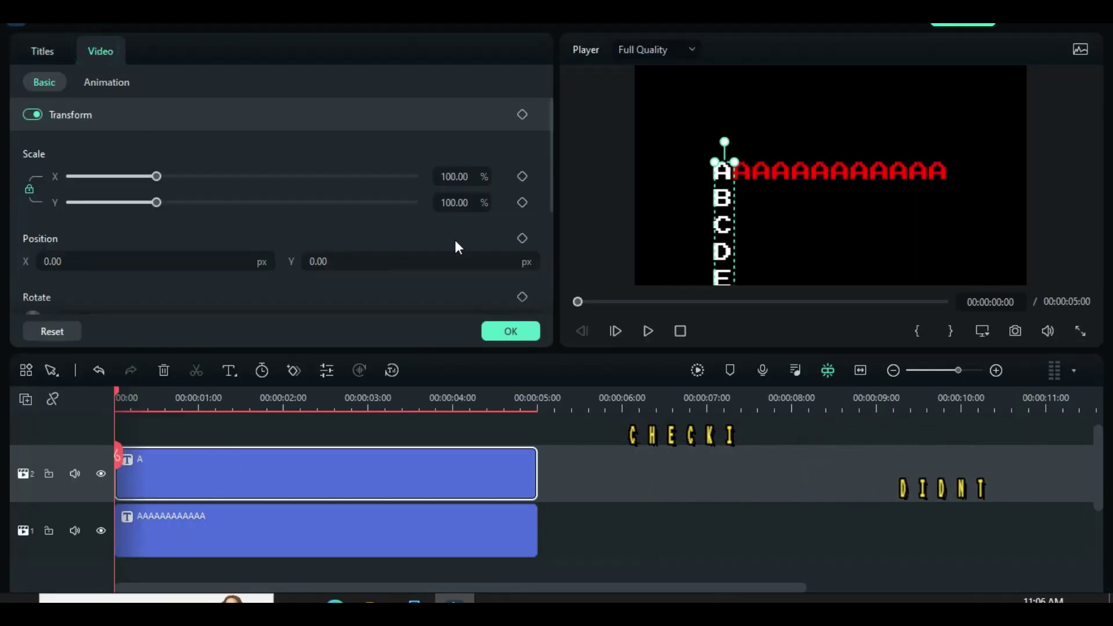
click(522, 239)
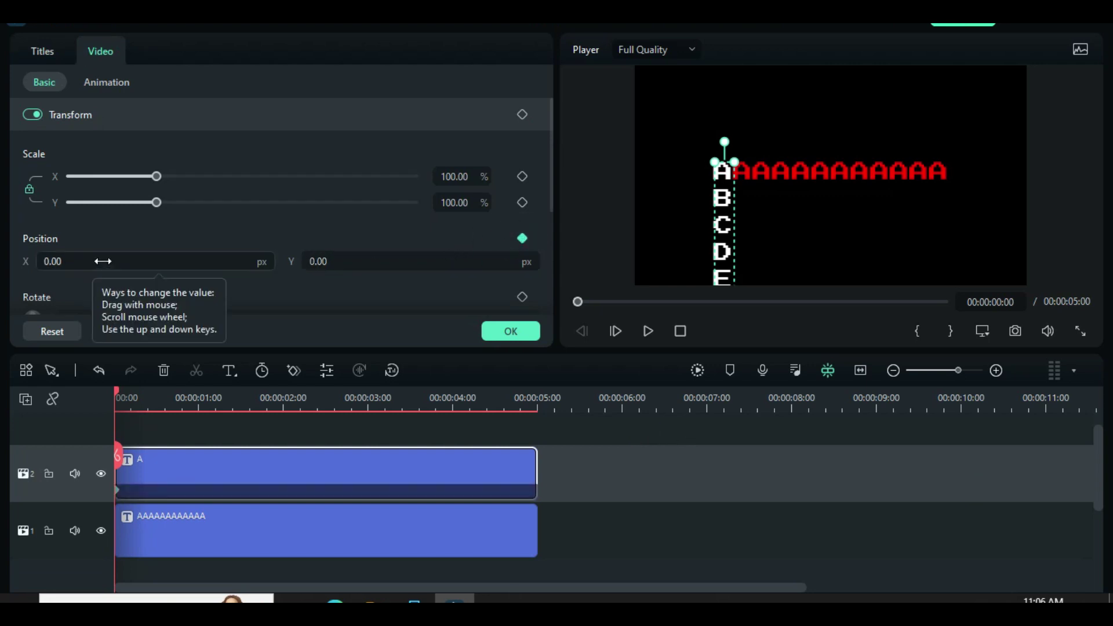
drag(103, 261, 99, 261)
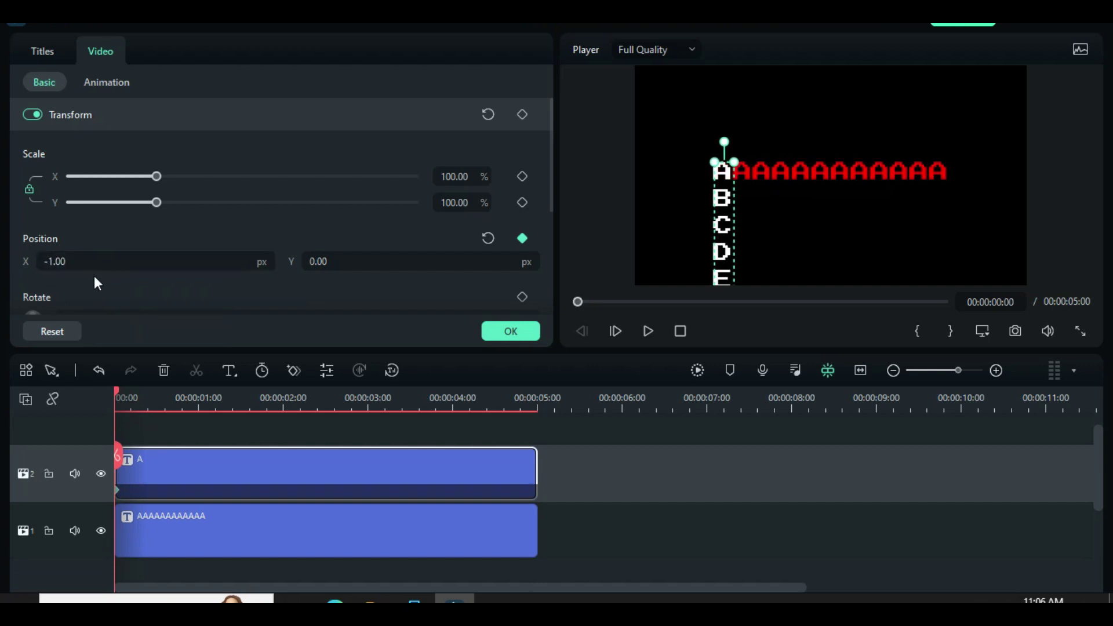
click(1079, 331)
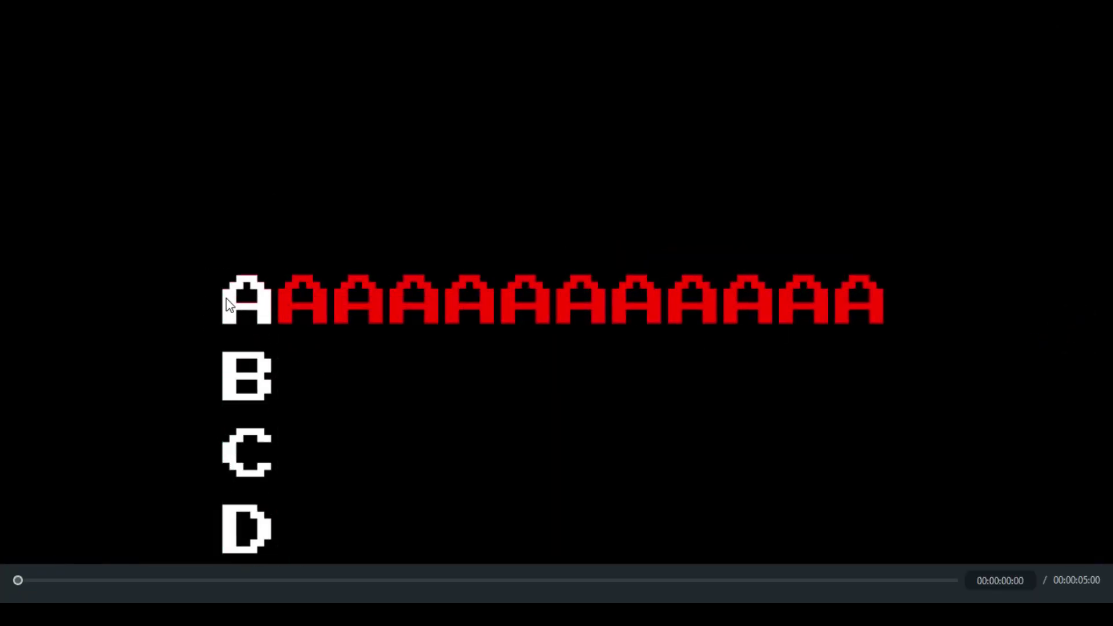
key(Escape)
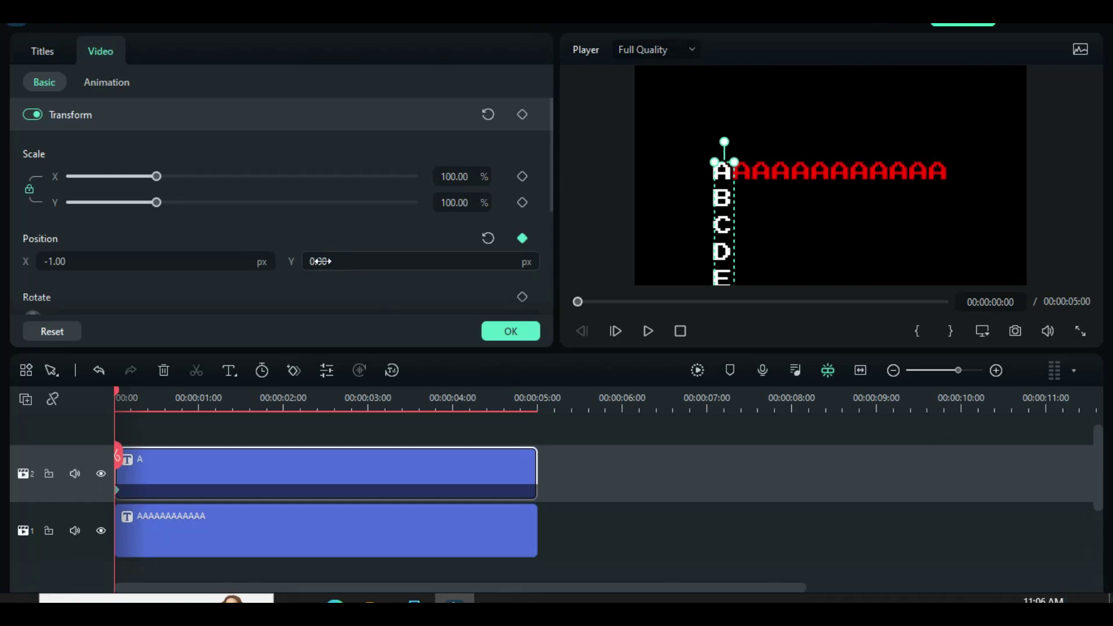
Set the white letter column's Y position to 1 px at the first keyframe and check its alignment full screen.
drag(322, 259, 320, 261)
click(1083, 331)
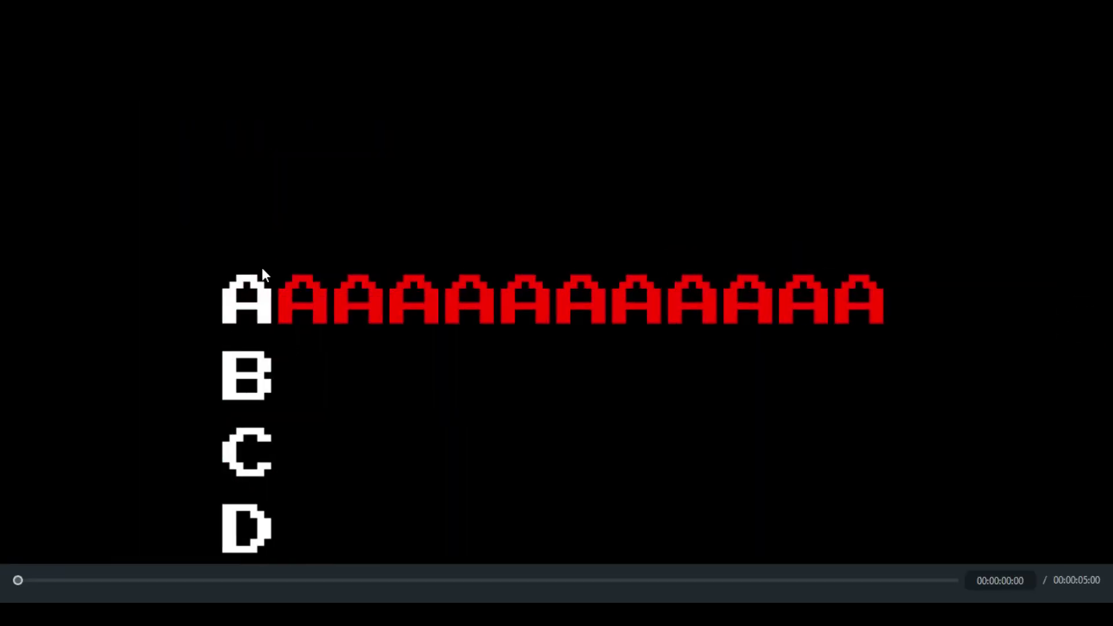
key(Escape)
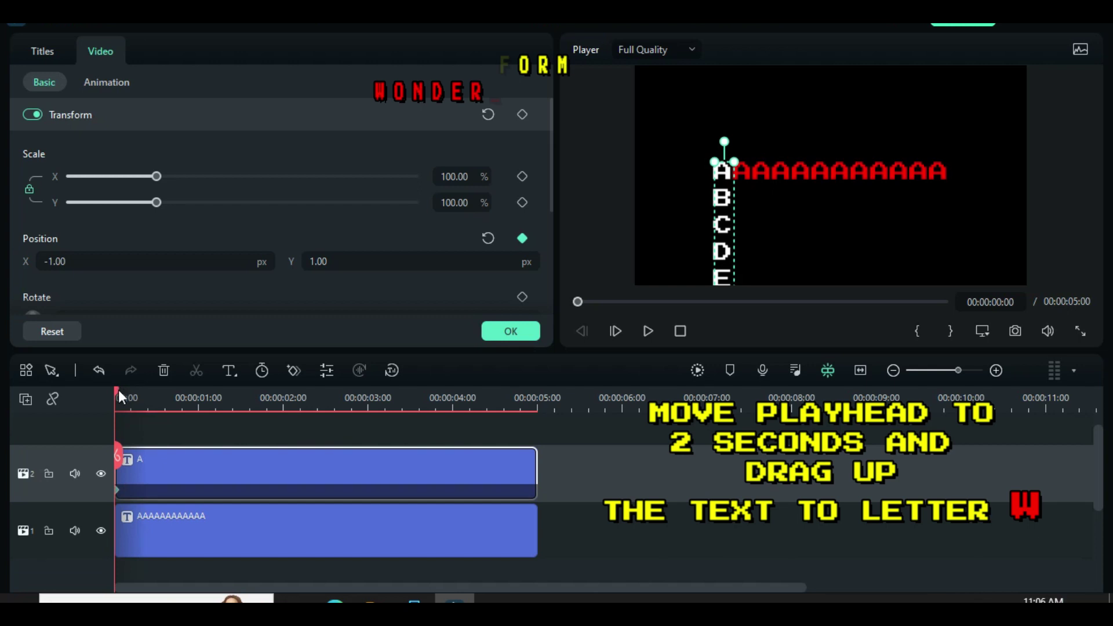
At 00:00:02:00, set the white column's Y position to 2905 px so its W covers the first red A.
drag(118, 388, 283, 396)
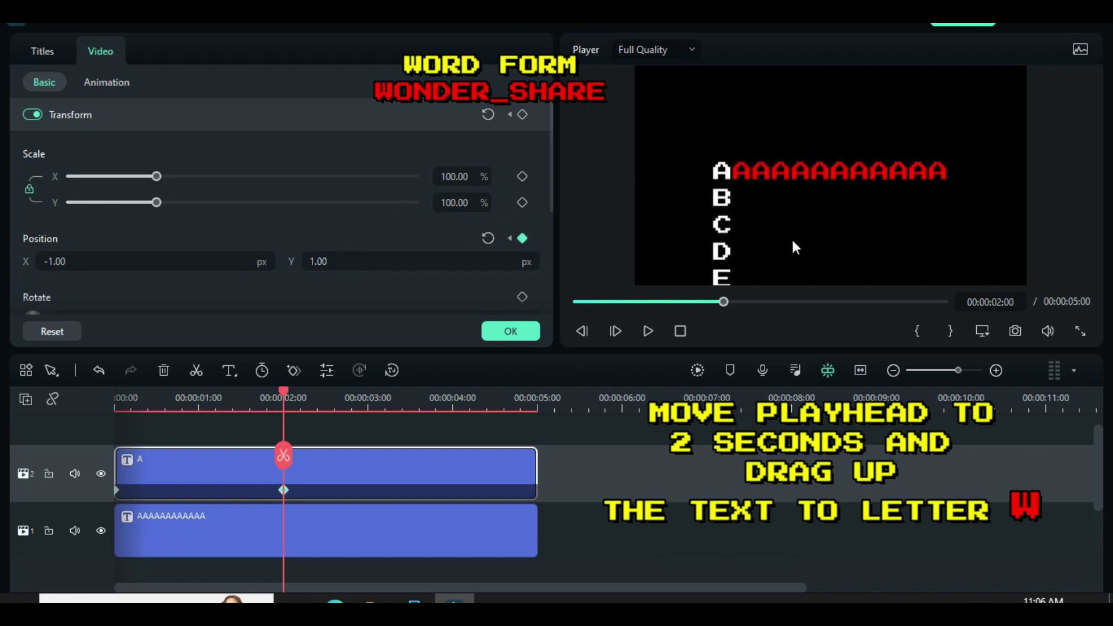
mouse_move(325, 262)
mouse_down()
mouse_move(437, 262)
mouse_move(380, 289)
mouse_move(464, 264)
mouse_move(315, 259)
mouse_move(318, 280)
mouse_move(340, 280)
mouse_move(301, 269)
mouse_move(313, 264)
mouse_up()
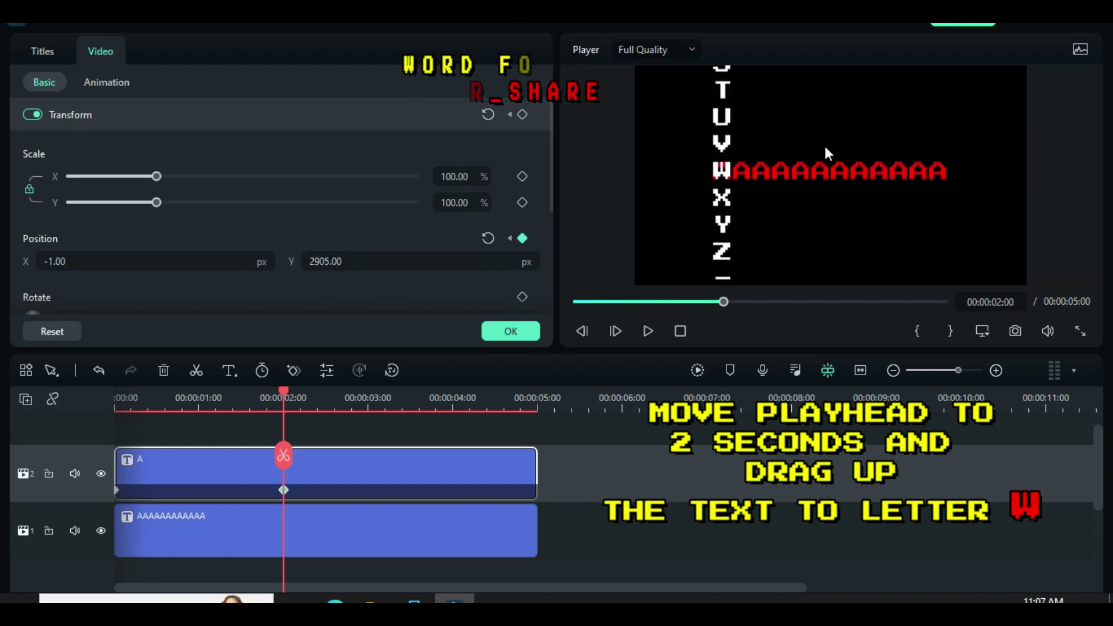
click(1080, 331)
key(Escape)
Play the scrolling letter column from near the beginning to review its motion, and return to the start.
click(120, 400)
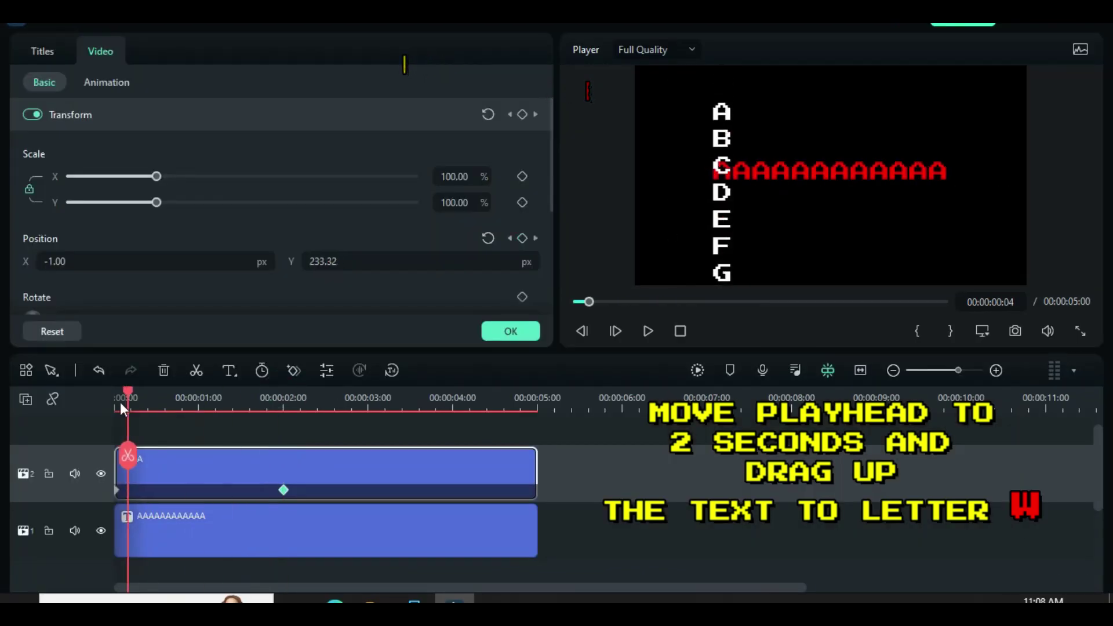
click(645, 332)
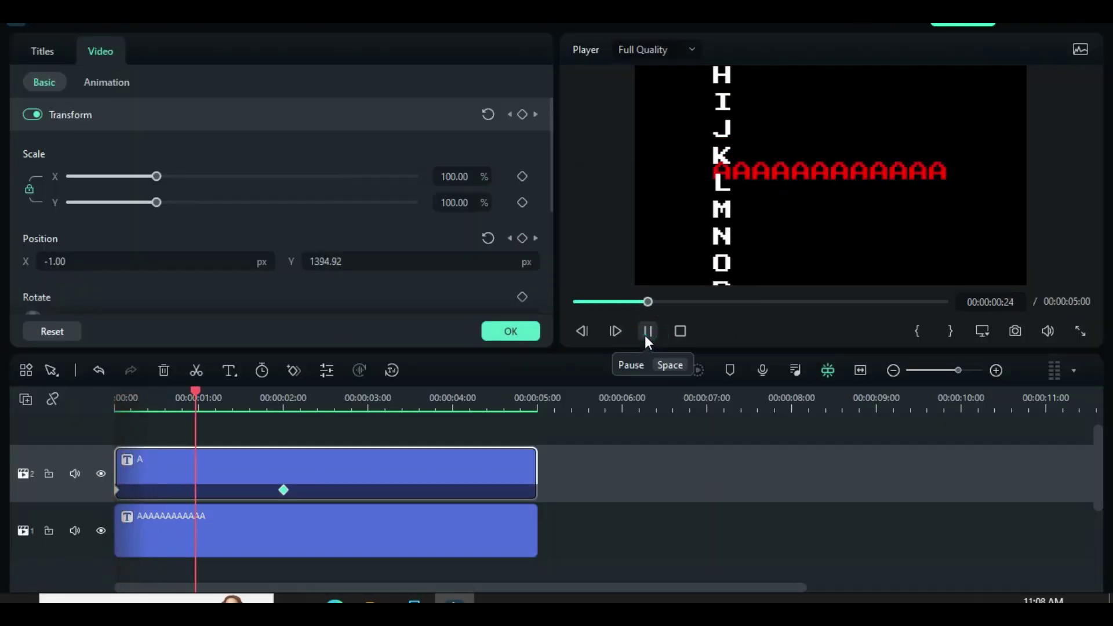
click(648, 331)
click(574, 301)
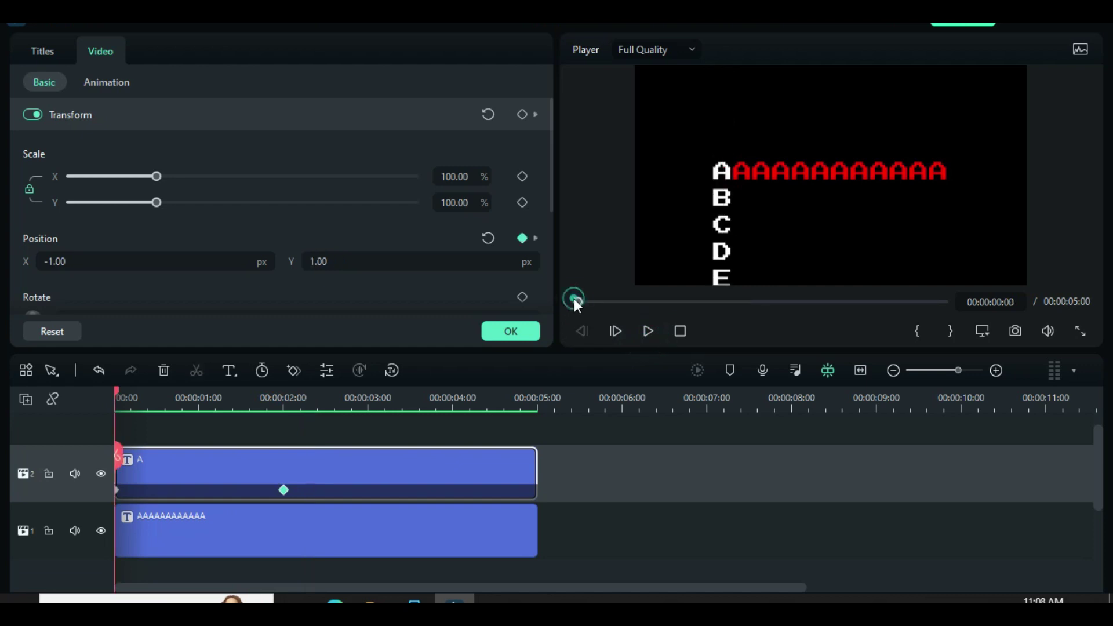
With the playhead at 00:00:00:05, copy the white letter column clip and lock both title tracks.
drag(116, 396, 133, 387)
click(48, 532)
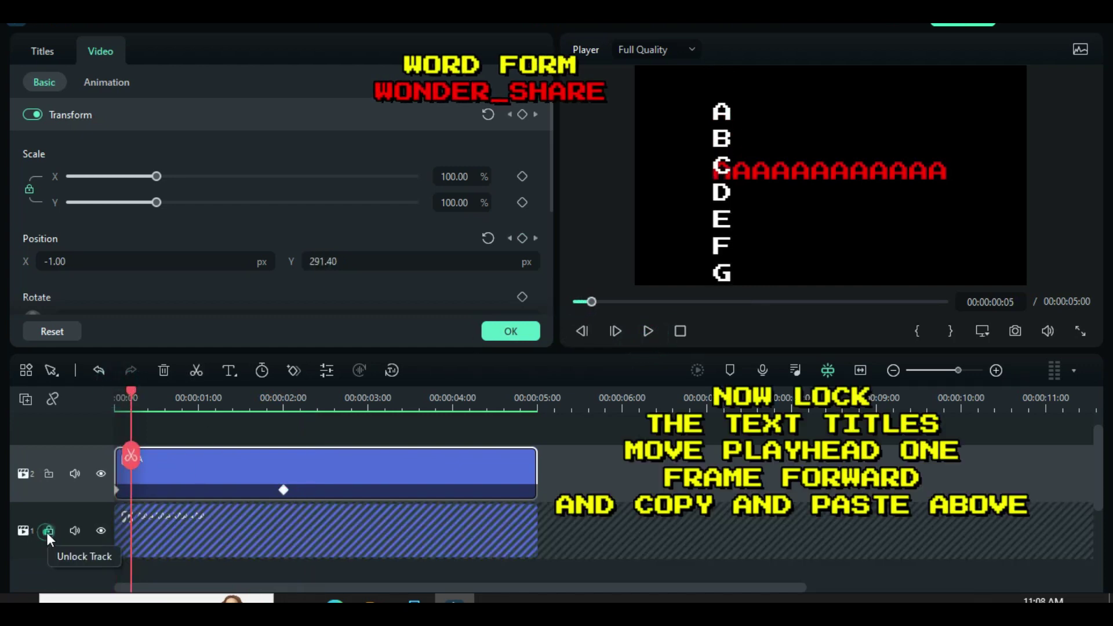
right_click(299, 464)
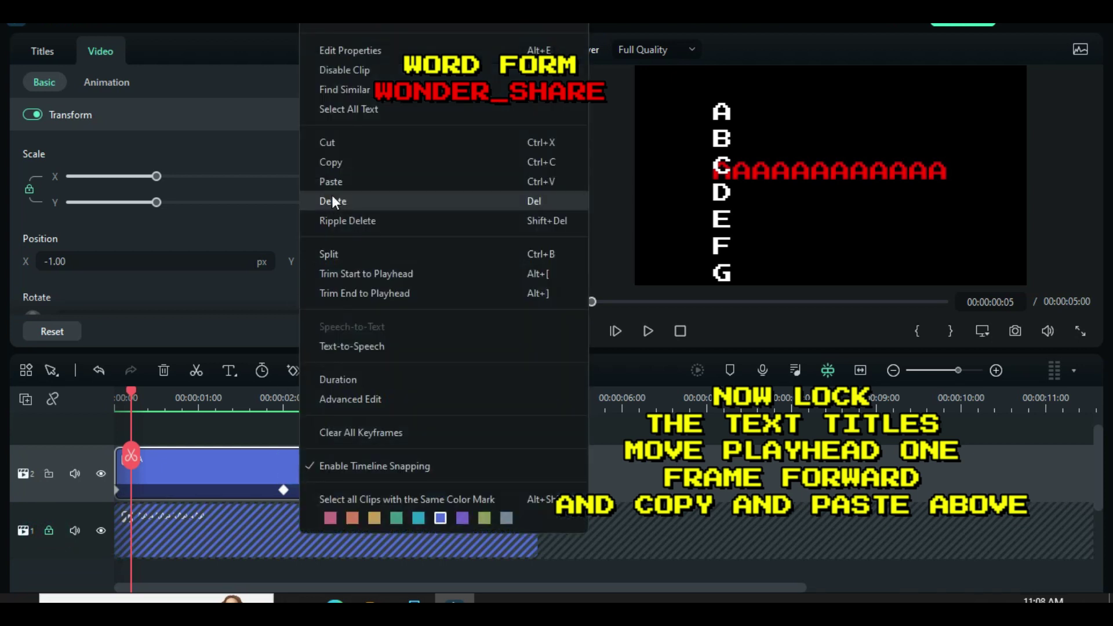
click(330, 168)
click(48, 473)
Add a third video track with increased height and paste the copied letter column into it at 00:00:00:05.
click(26, 399)
click(61, 426)
click(26, 399)
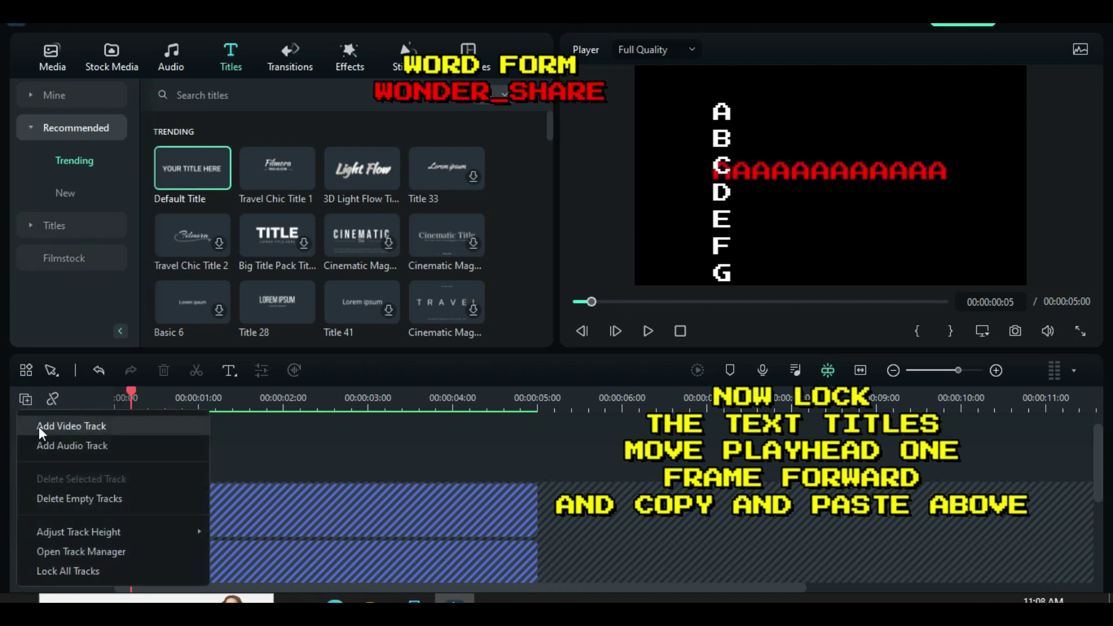
mouse_move(110, 532)
click(257, 551)
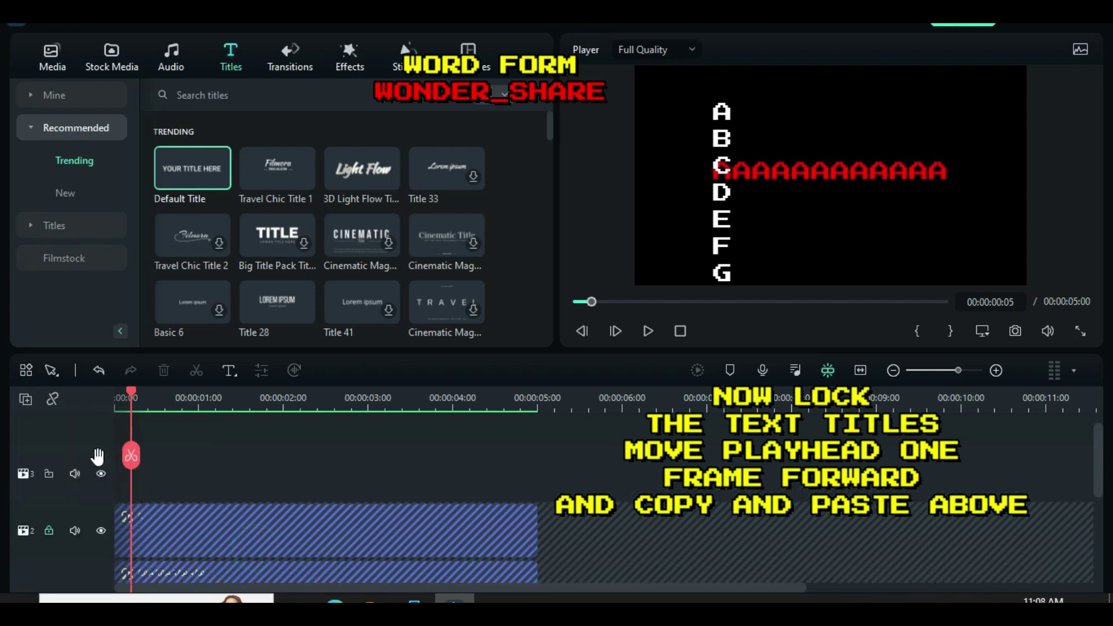
right_click(155, 468)
click(180, 512)
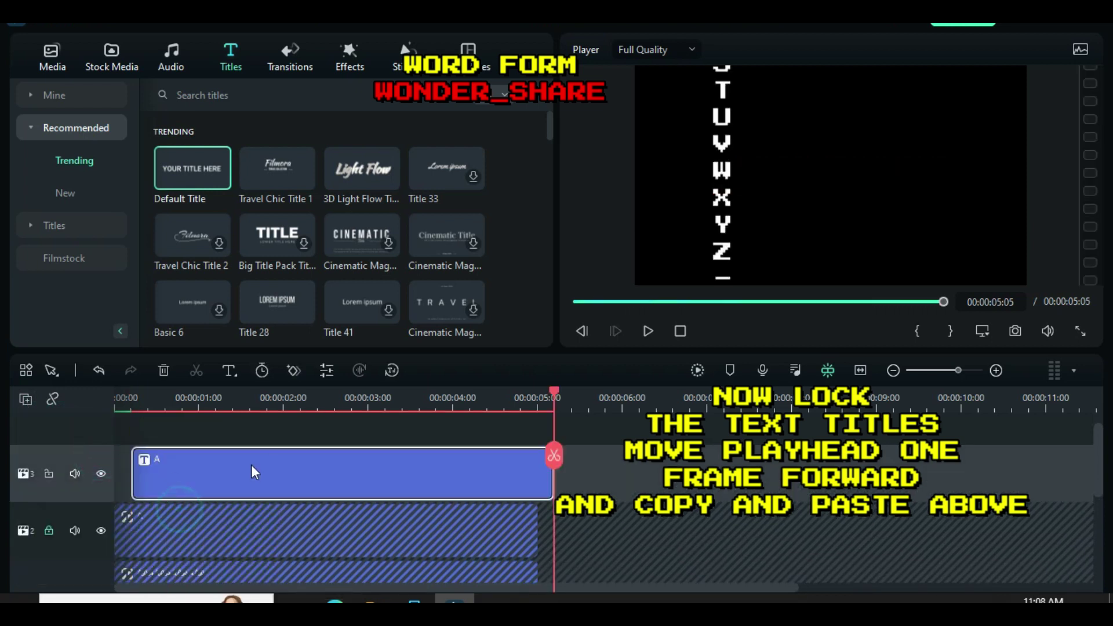
Set the pasted column's X position to 95 px at its first keyframe so its A covers the second red A.
double_click(251, 465)
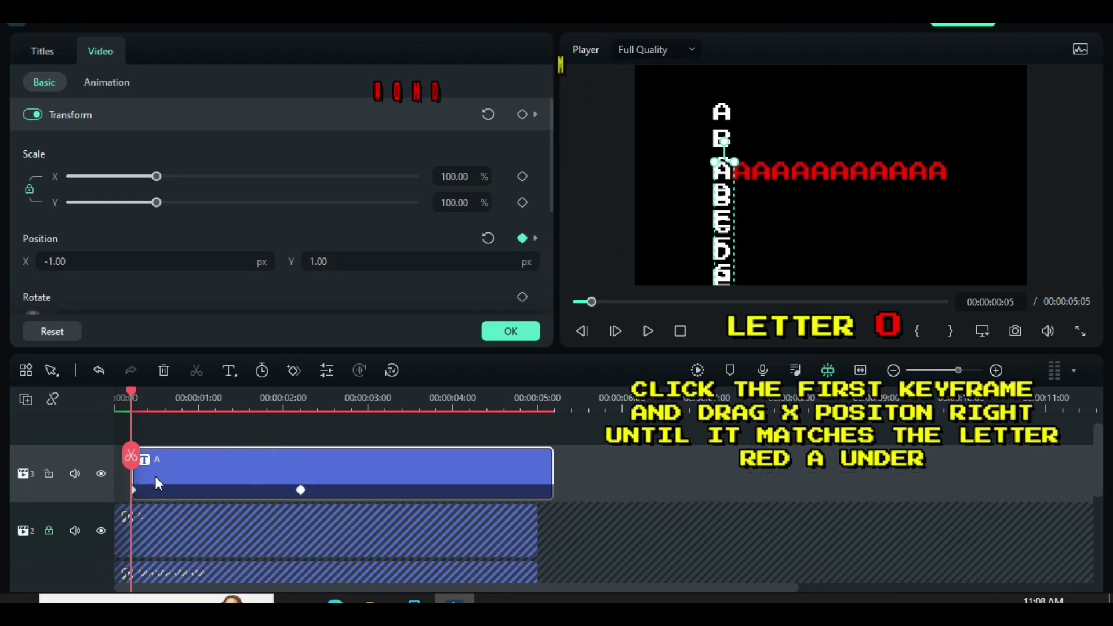
click(134, 490)
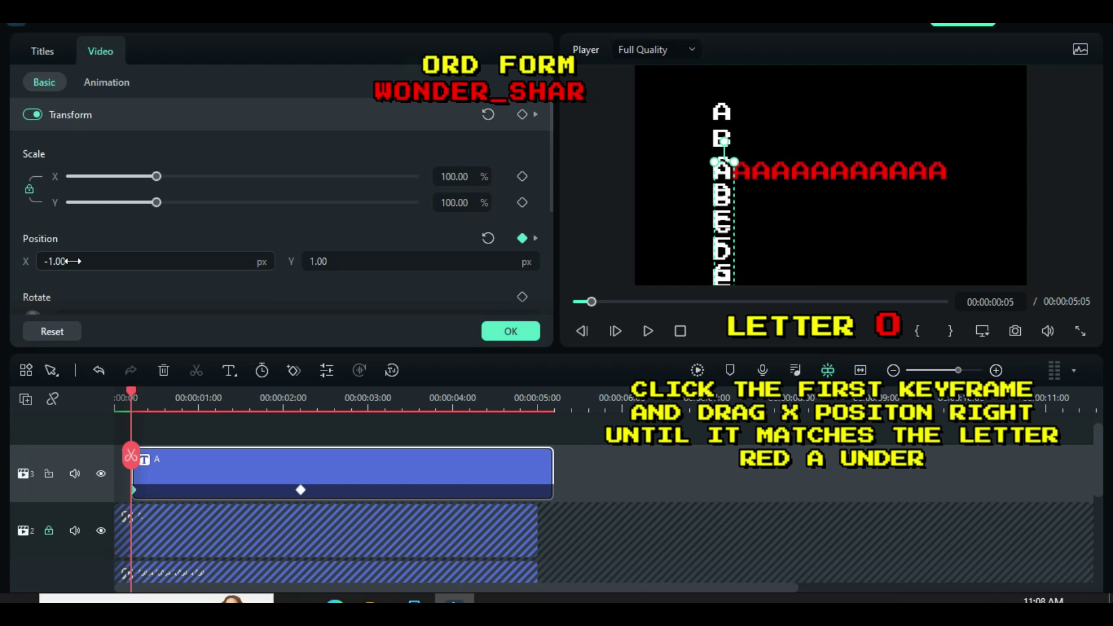
drag(73, 261, 129, 262)
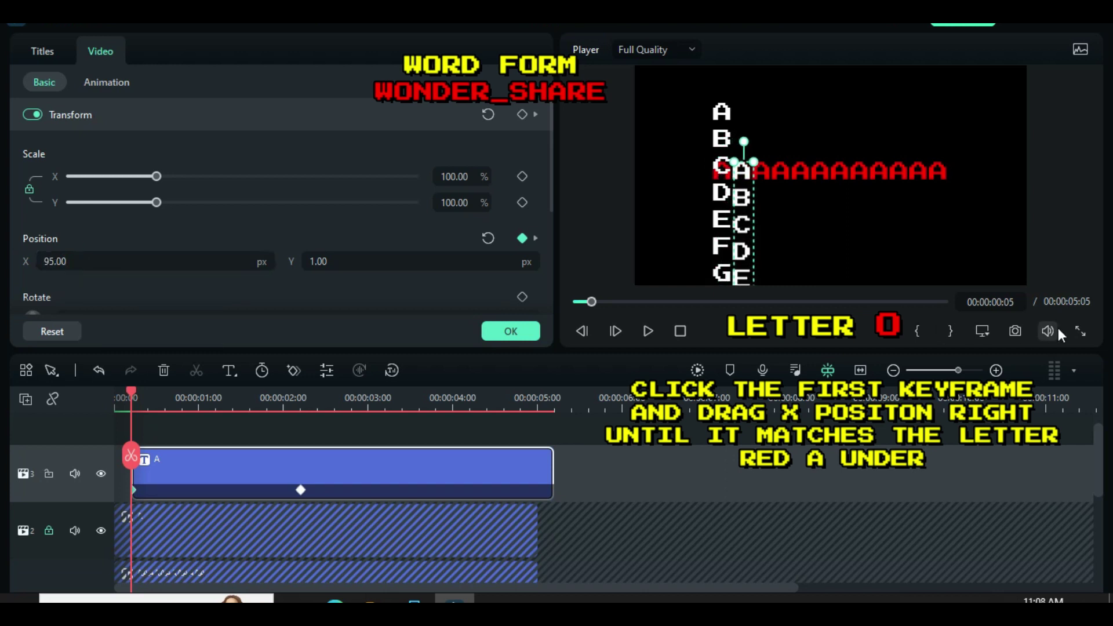
click(1081, 332)
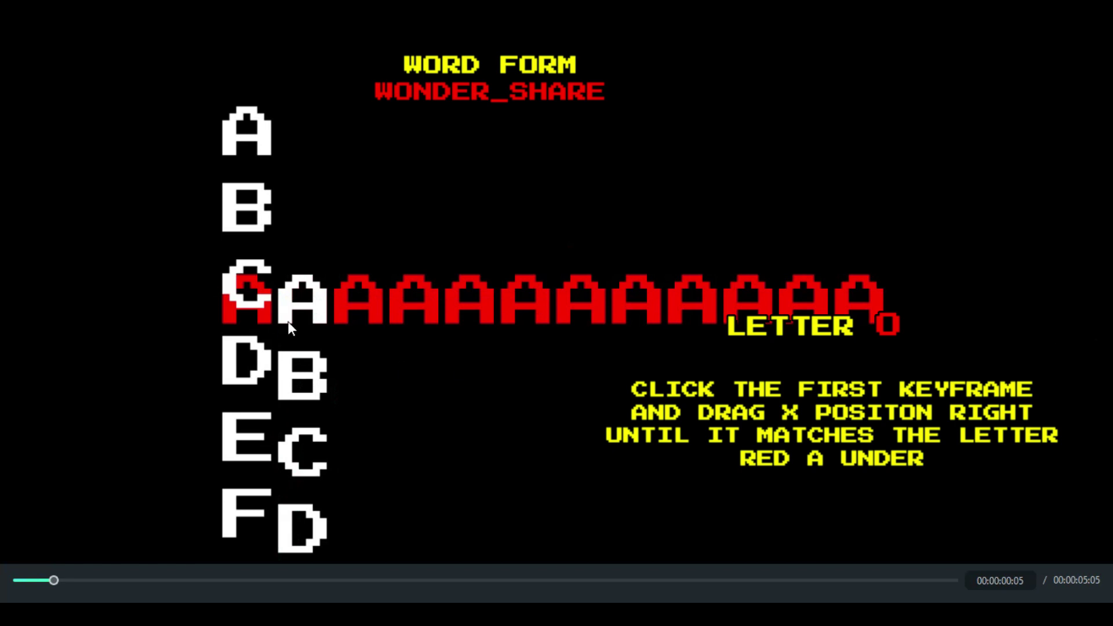
key(Escape)
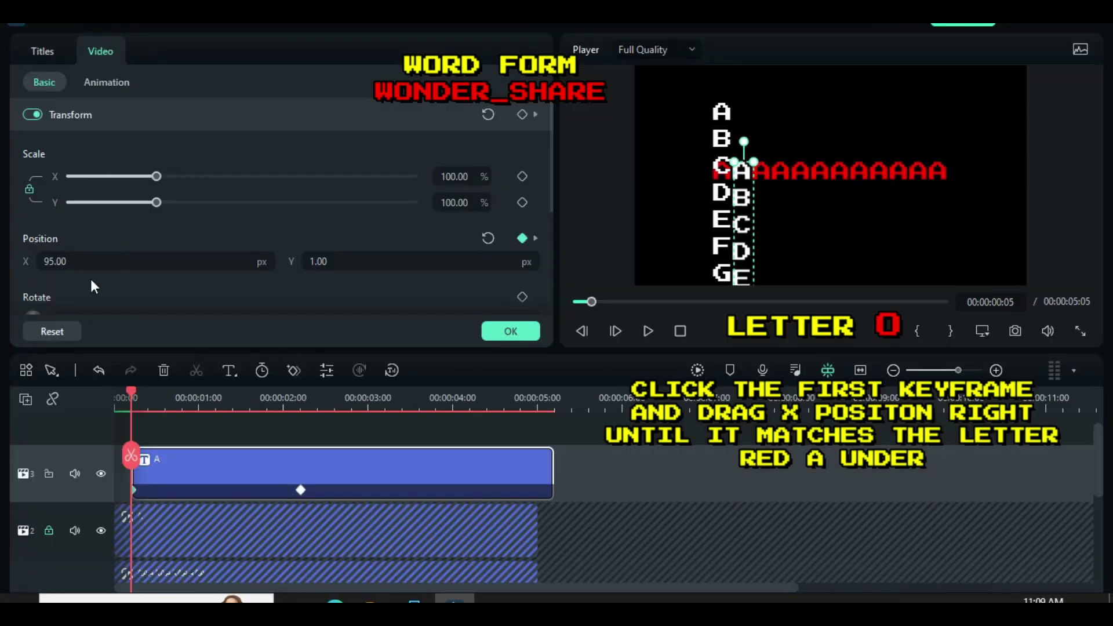
At the pasted column's second keyframe, set X to 95 px and adjust Y so its O covers the second red A.
click(294, 489)
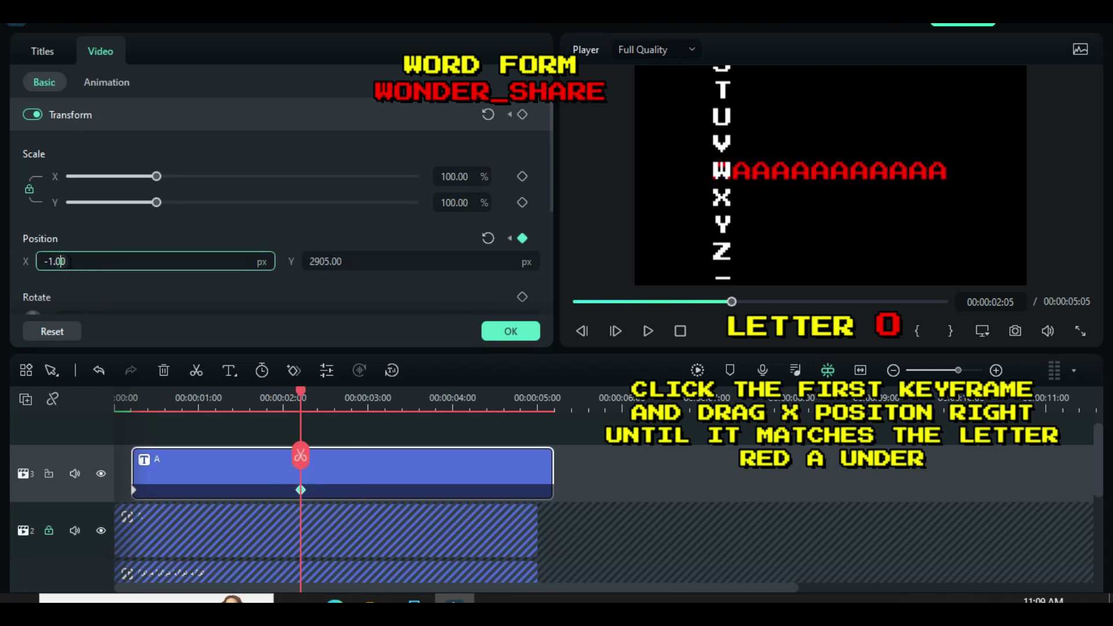
text(95)
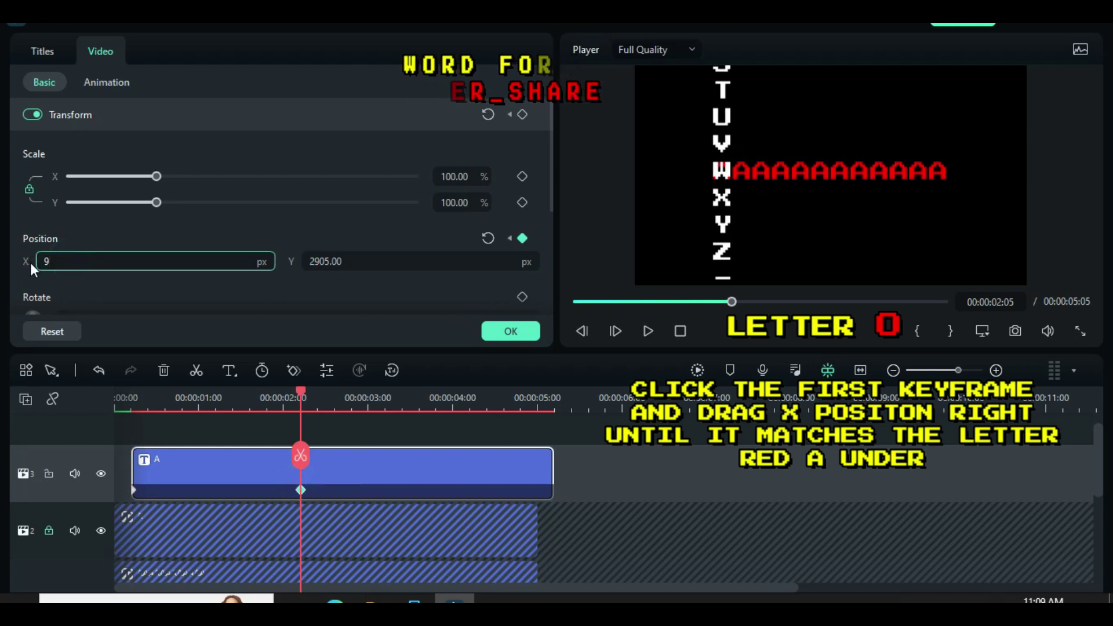
click(90, 237)
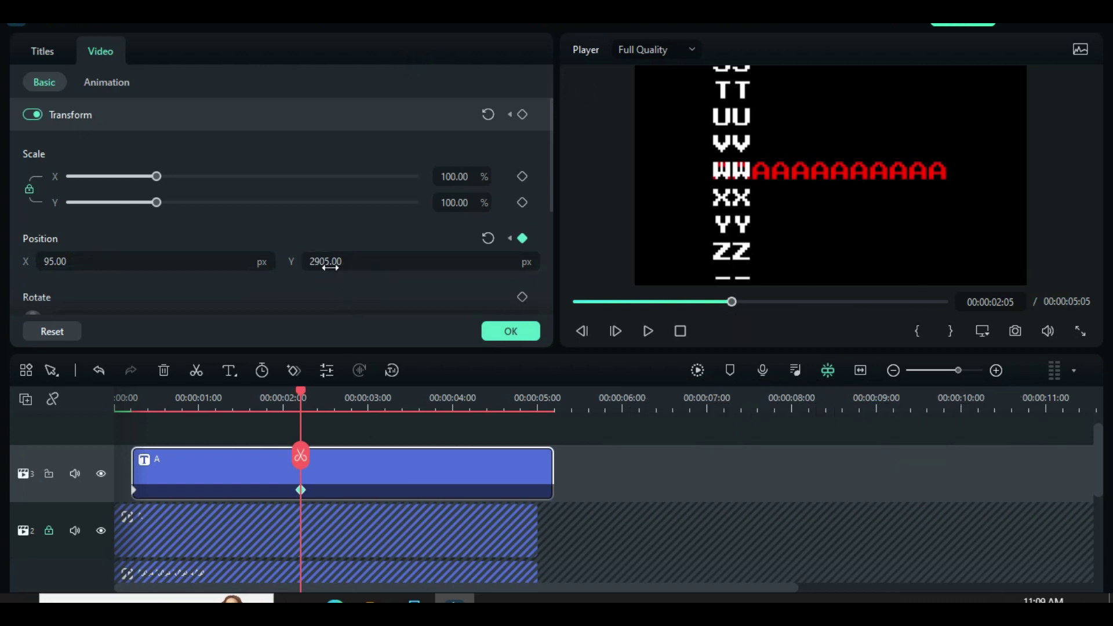
drag(348, 261, 488, 261)
drag(471, 260, 343, 261)
click(1083, 332)
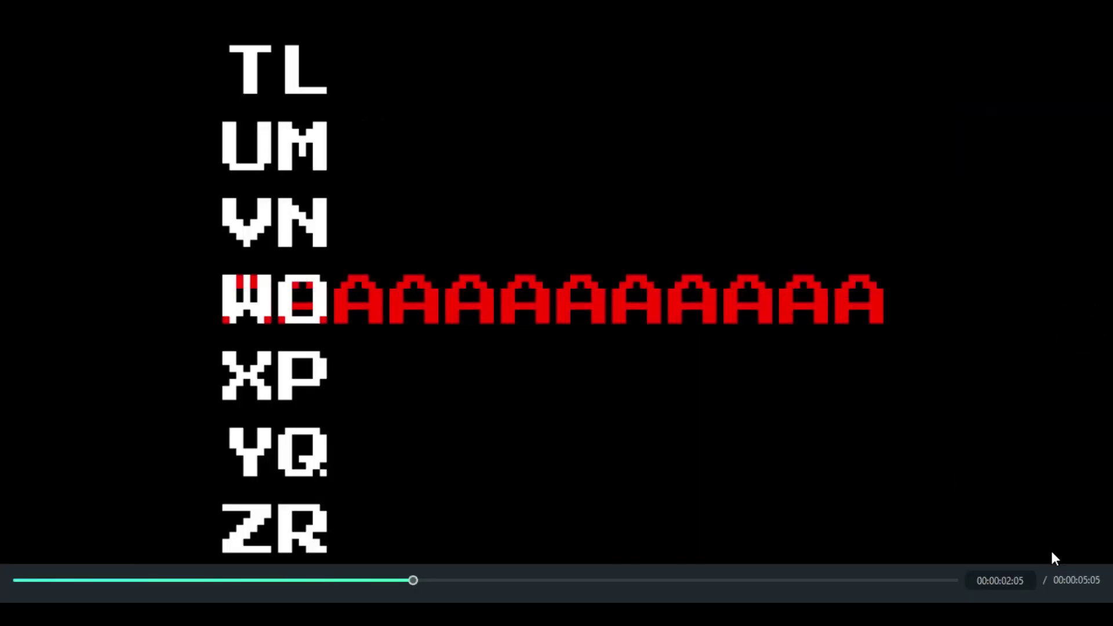
key(Escape)
With the playhead at 00:00:00:10, lock the third track and add a fourth video track with increased height.
drag(302, 391, 149, 402)
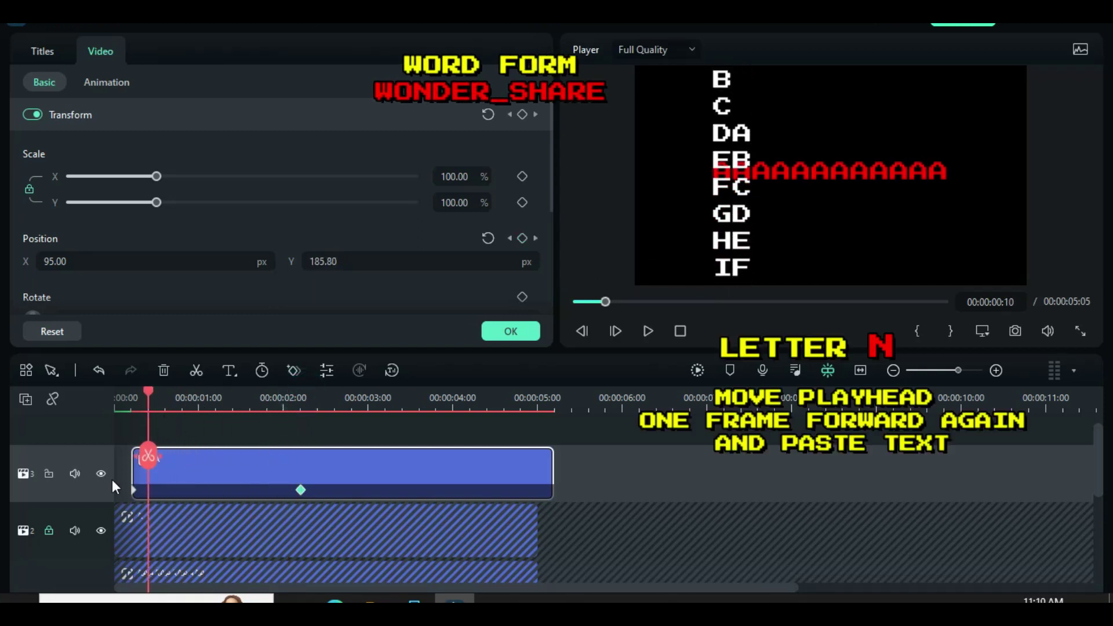
click(49, 474)
right_click(32, 404)
click(61, 427)
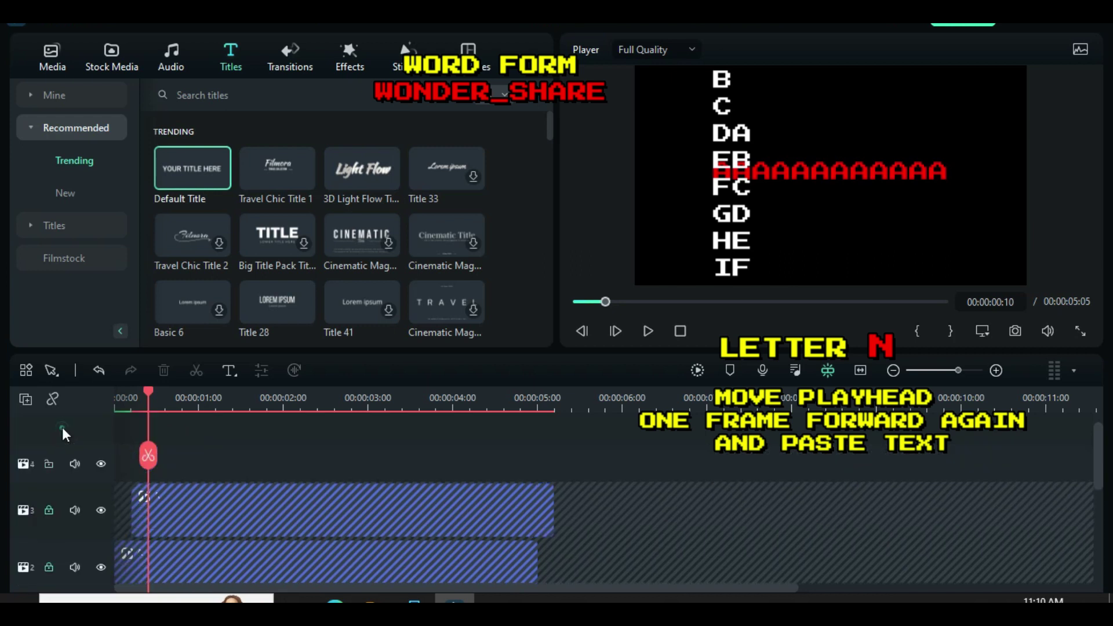
right_click(84, 461)
mouse_move(174, 529)
click(230, 548)
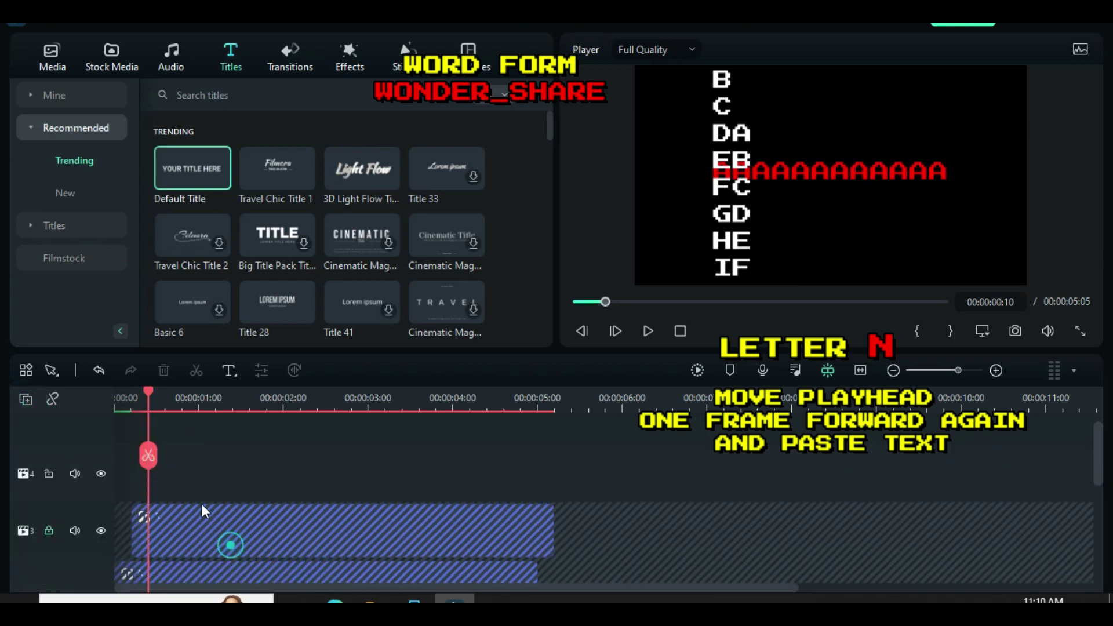
Paste the copied letter column into the fourth video track at 00:00:00:10.
click(180, 490)
right_click(182, 478)
click(210, 518)
Set the fourth track column's X position to 191 px at its first keyframe so its A covers the third red A.
double_click(306, 458)
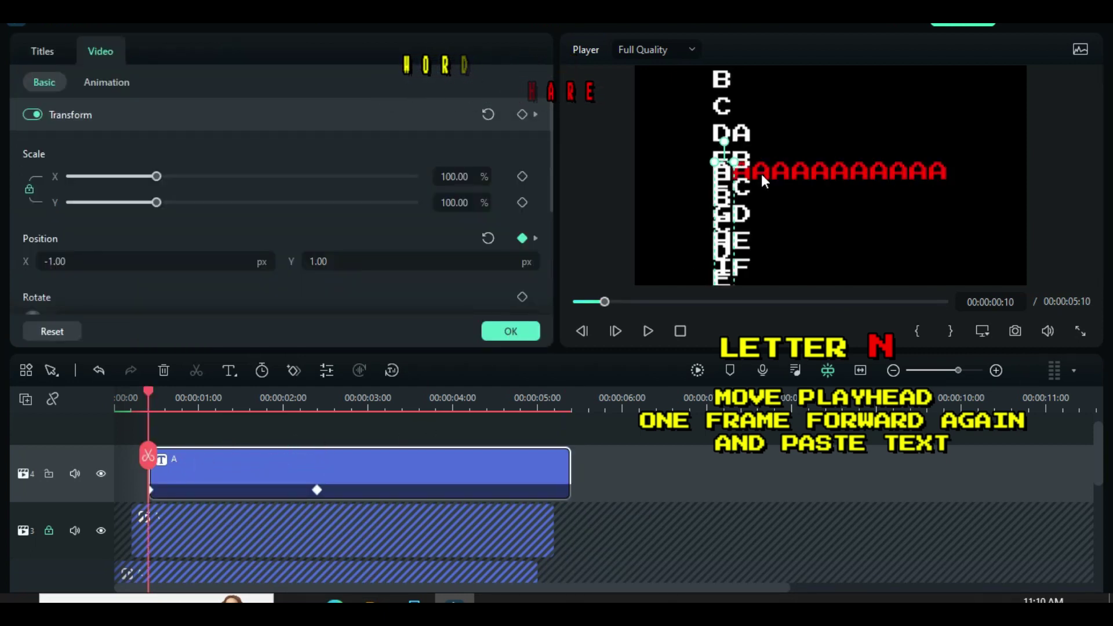
click(151, 491)
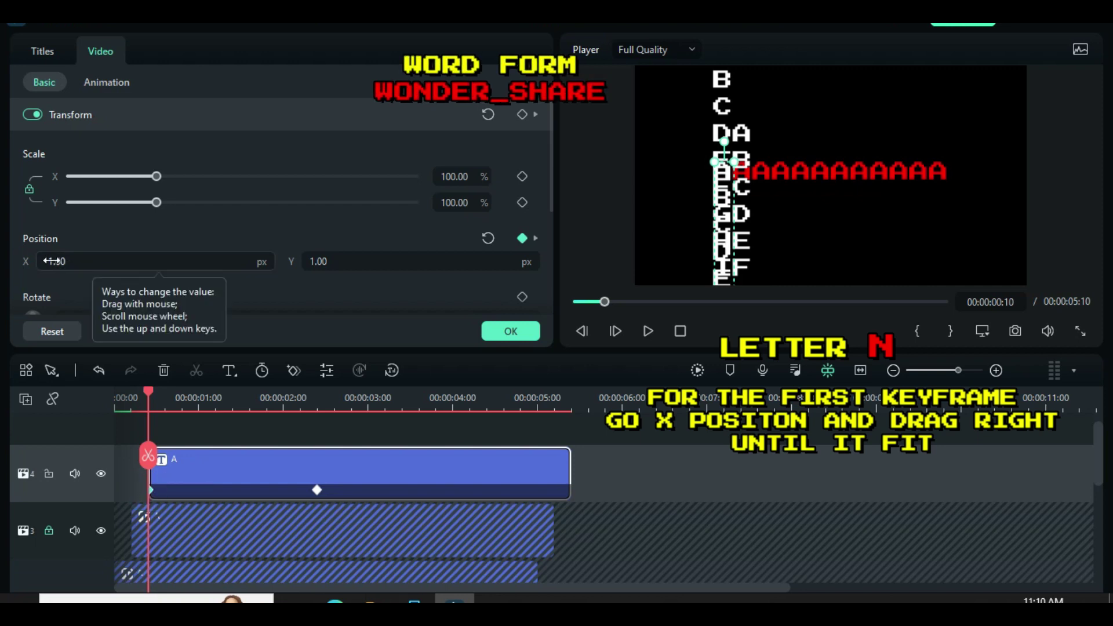
drag(54, 261, 161, 261)
drag(51, 261, 52, 261)
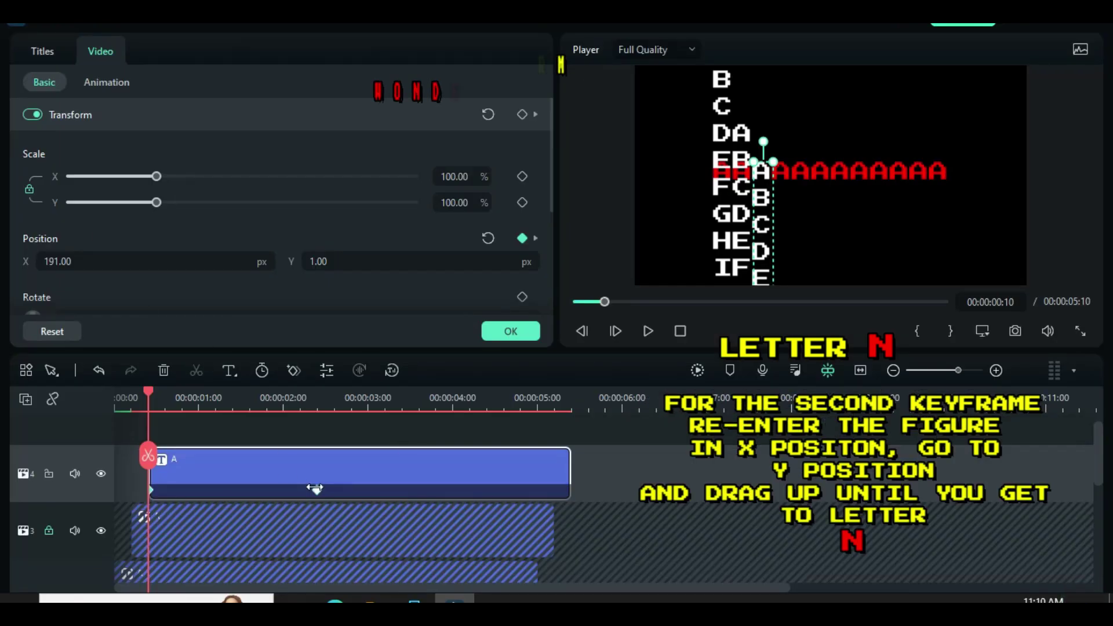
Move the playhead to the fourth track column's second keyframe at 00:00:02:10.
click(315, 489)
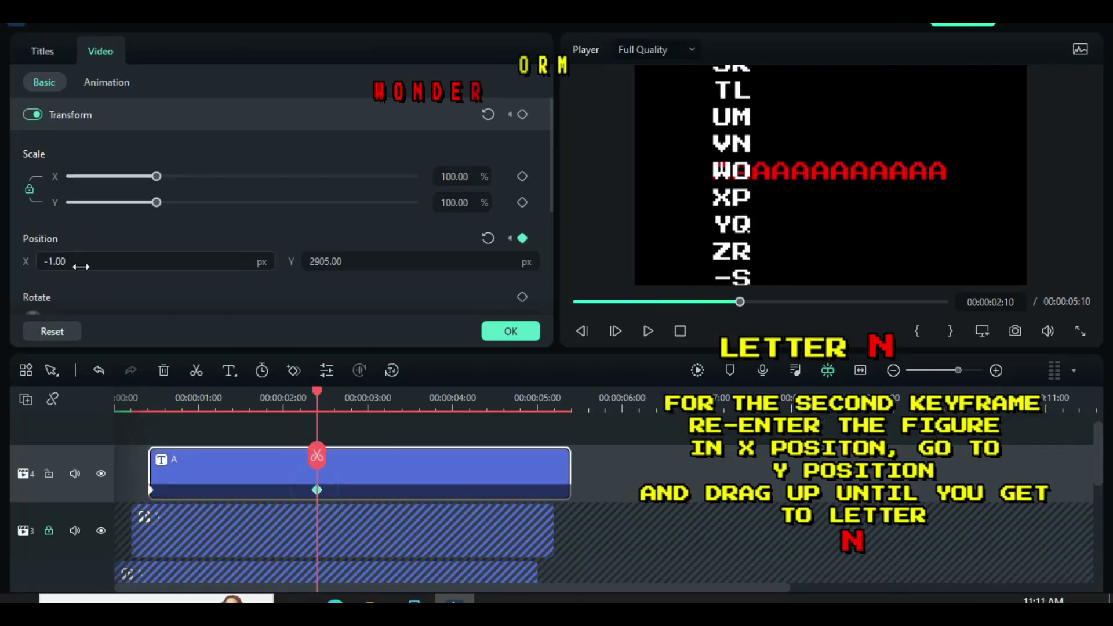
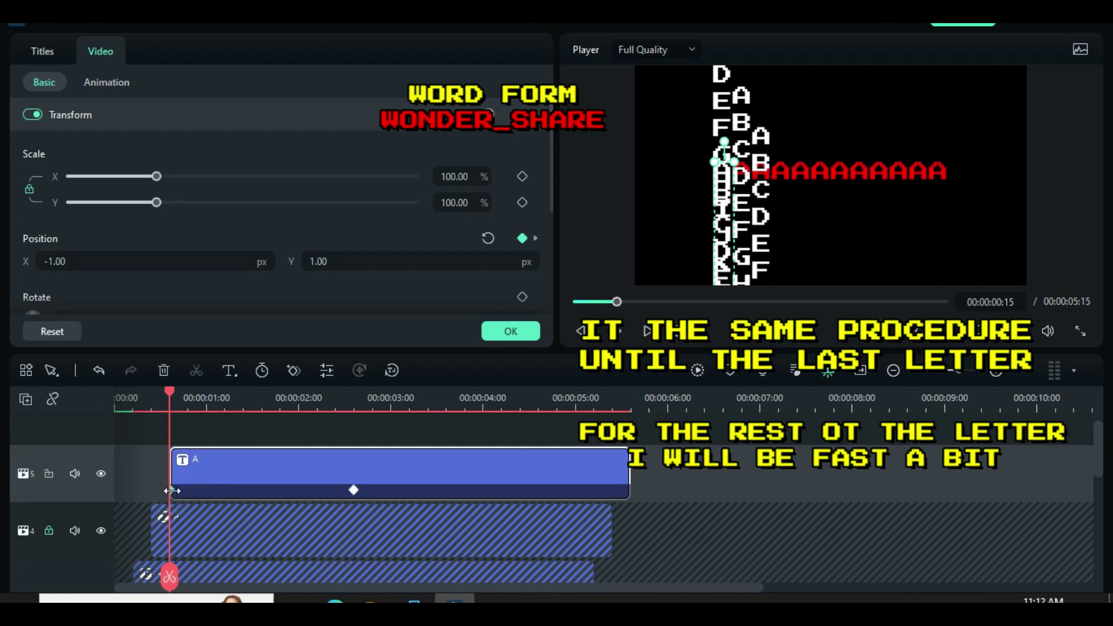
Set the fifth track column's X to 287 px at both keyframes and adjust the second keyframe's Y so D covers the fourth red A.
drag(55, 262, 76, 261)
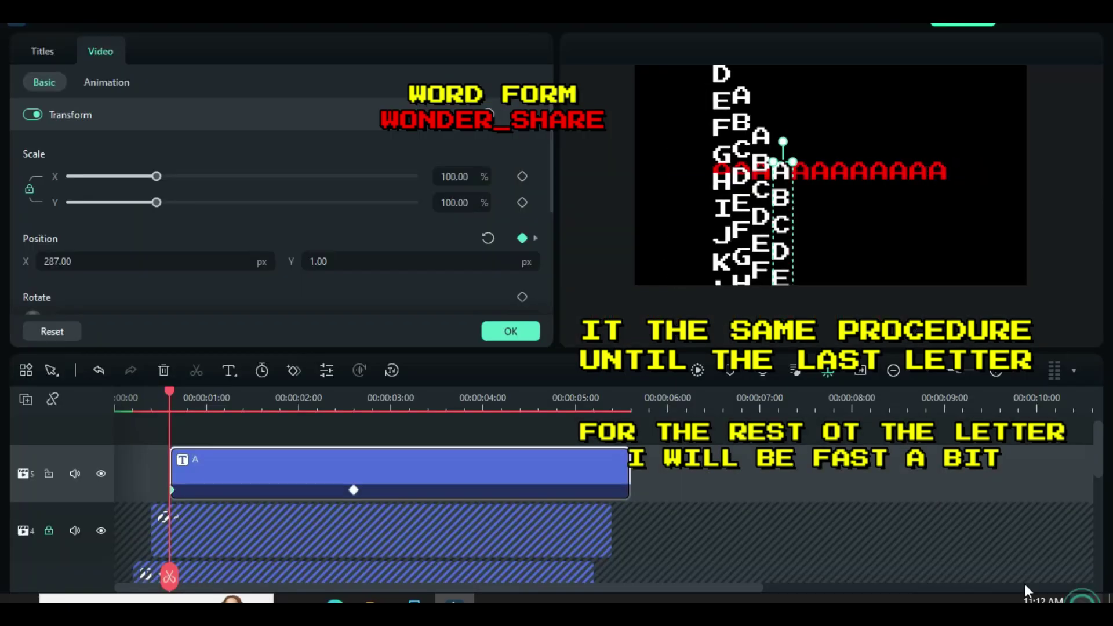
click(353, 490)
drag(71, 262, 38, 264)
text(187)
key(BackSpace)
key(BackSpace)
key(BackSpace)
text(287)
key(Return)
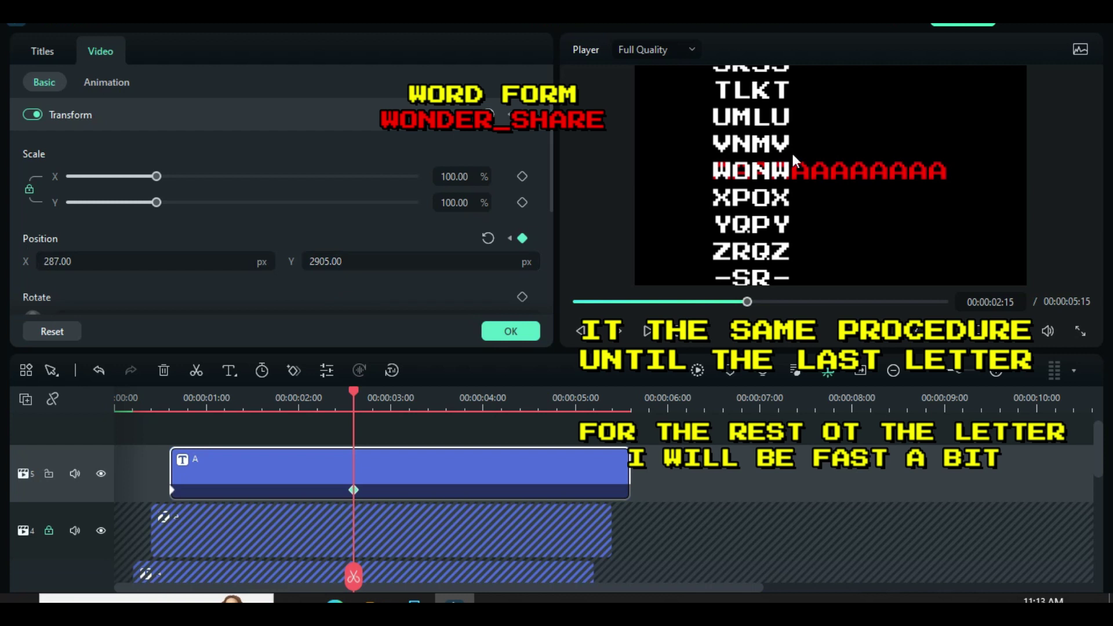
drag(406, 262, 367, 262)
click(1082, 329)
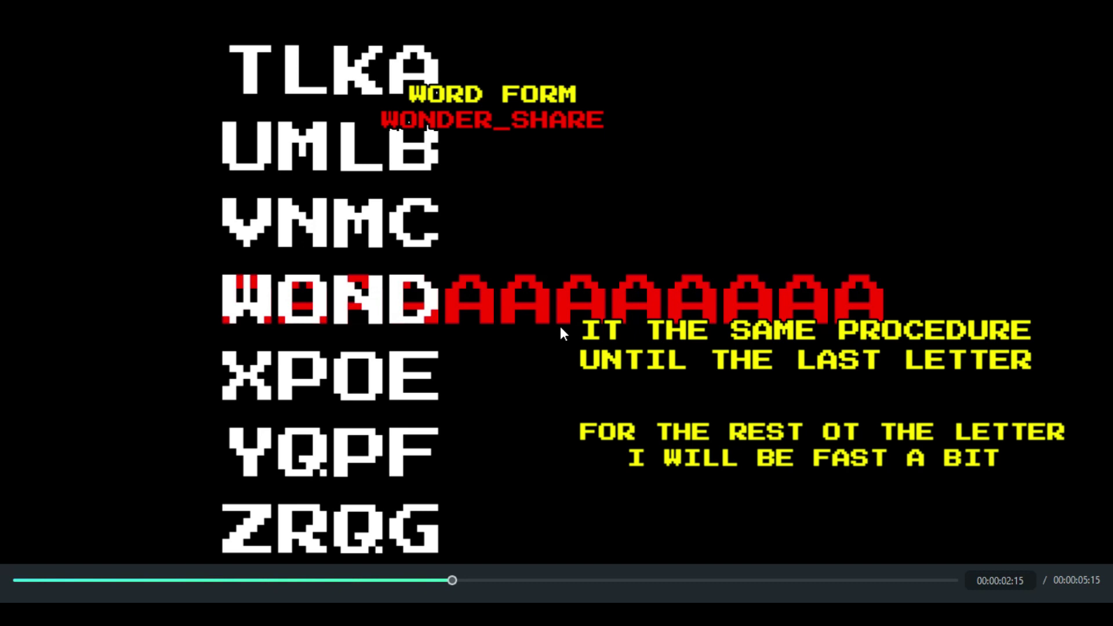
click(1099, 608)
With the playhead at 00:00:00:20, lock the fifth track and add a sixth video track at Normal height.
click(52, 472)
drag(352, 394, 188, 420)
click(26, 399)
click(58, 427)
click(26, 400)
mouse_move(108, 532)
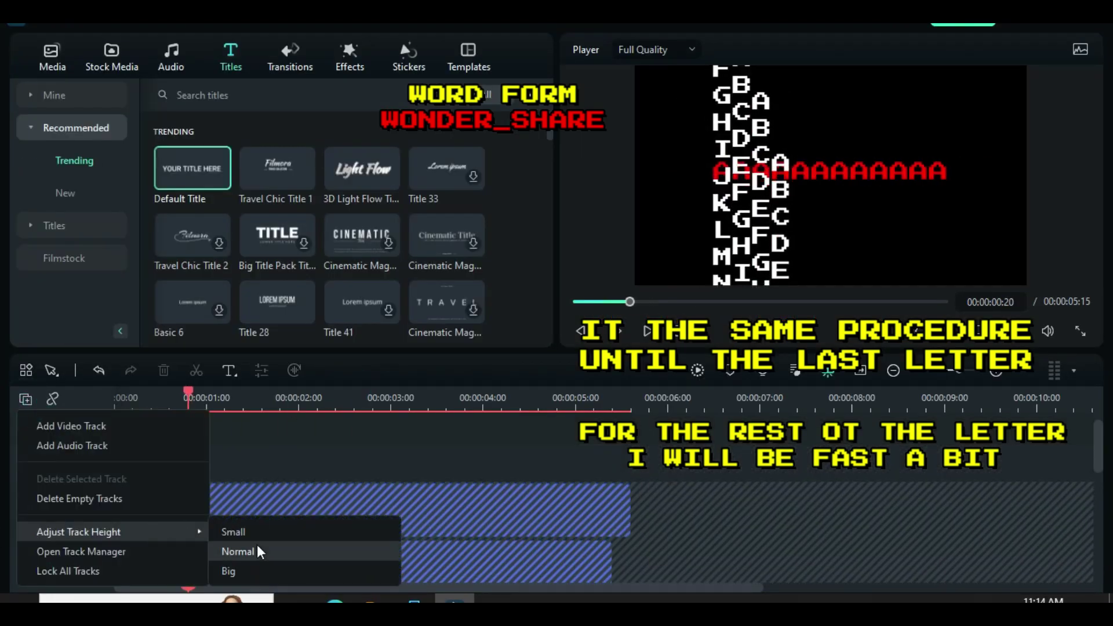
click(257, 549)
click(87, 459)
Paste the letter column into the sixth track and set its X position to 383 px at the first keyframe.
right_click(199, 477)
click(220, 518)
double_click(286, 461)
click(190, 490)
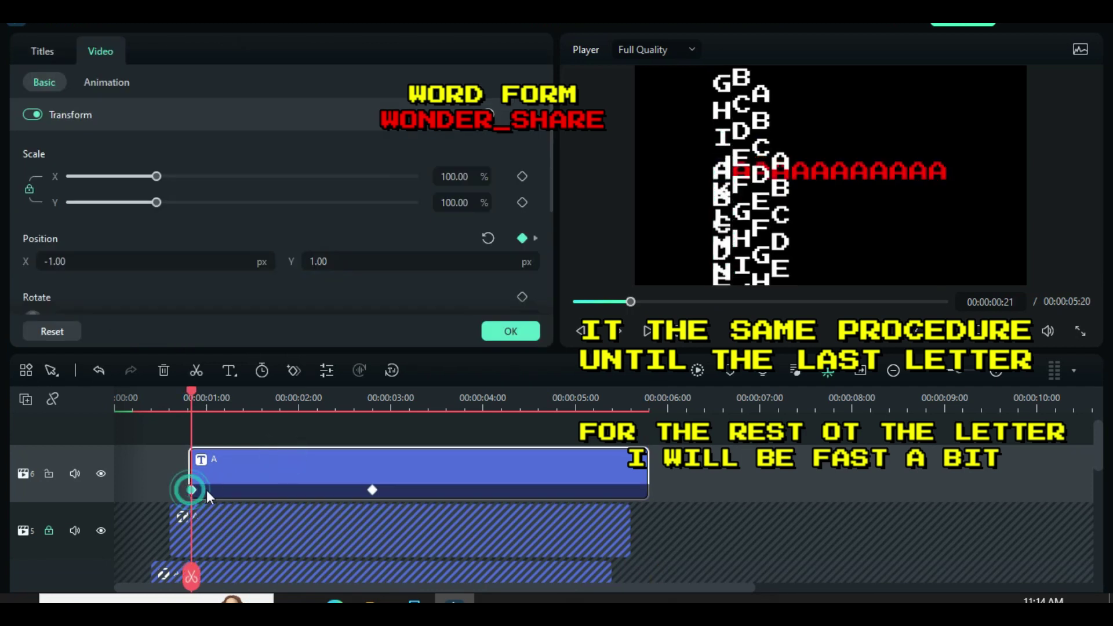
key(ctrl+z)
drag(51, 262, 55, 261)
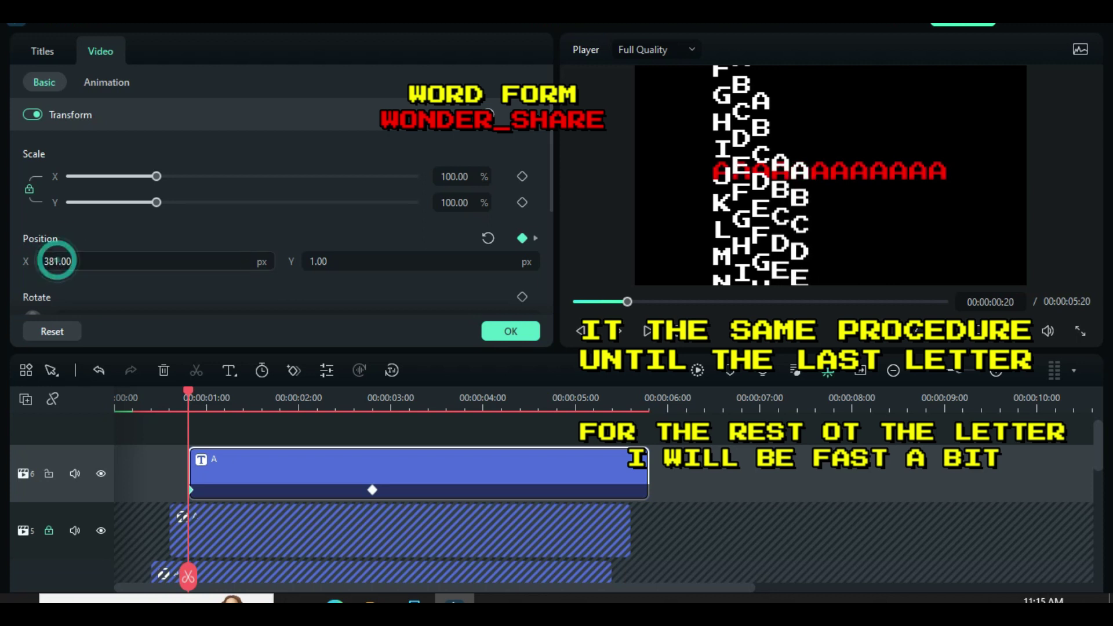
click(71, 259)
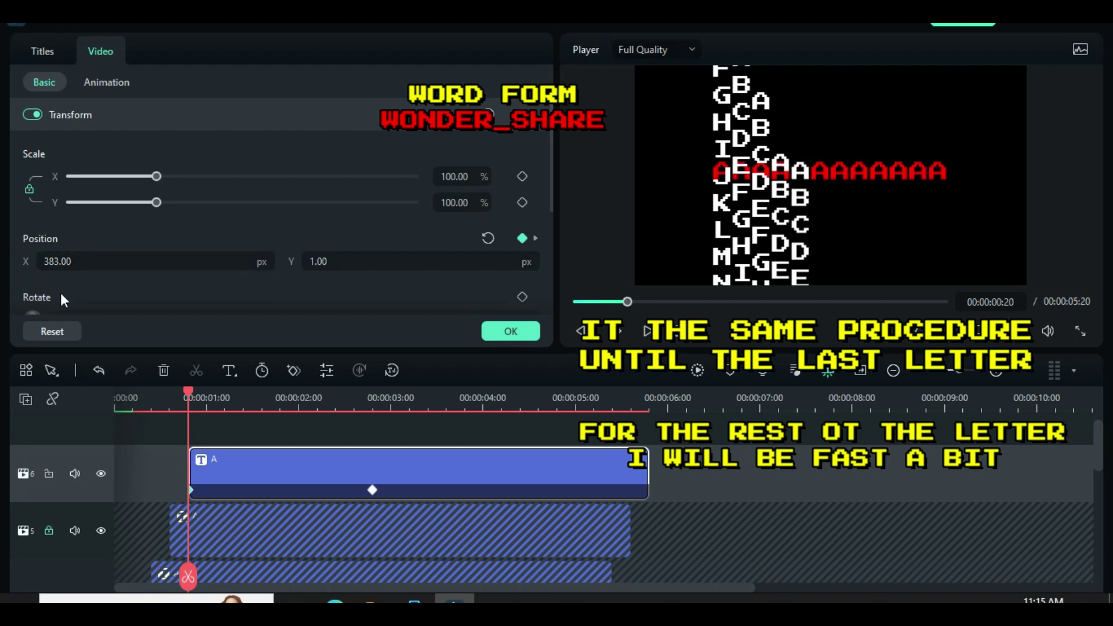
click(1080, 331)
key(Escape)
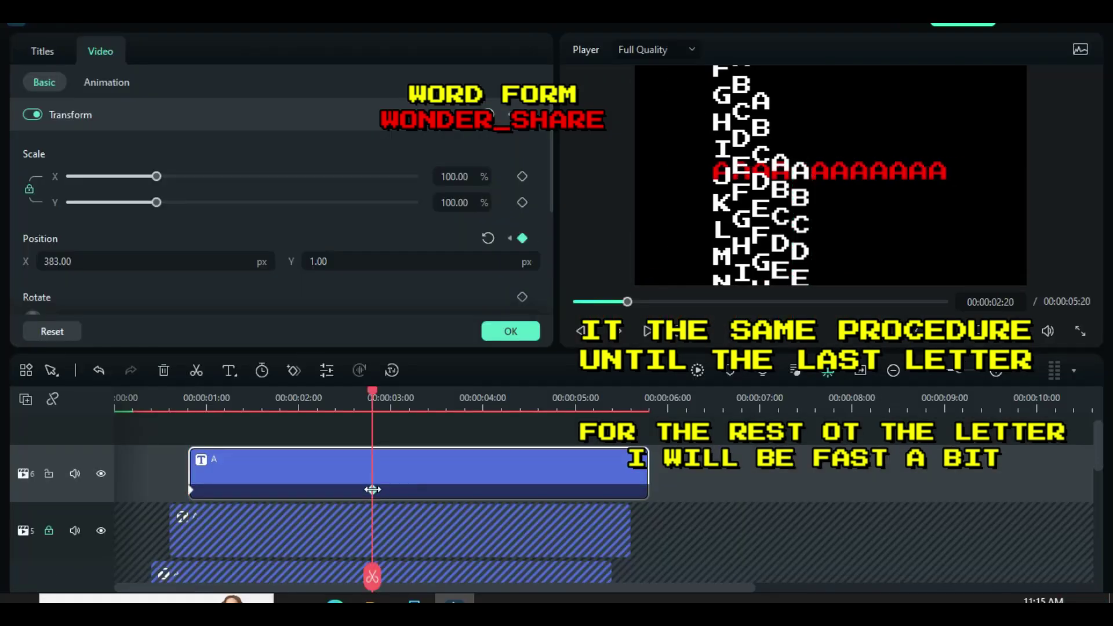
At the sixth track column's second keyframe, set X to 383 px and adjust Y so its E covers the fifth red A.
click(372, 490)
click(114, 260)
text(383)
key(Return)
drag(364, 261, 411, 262)
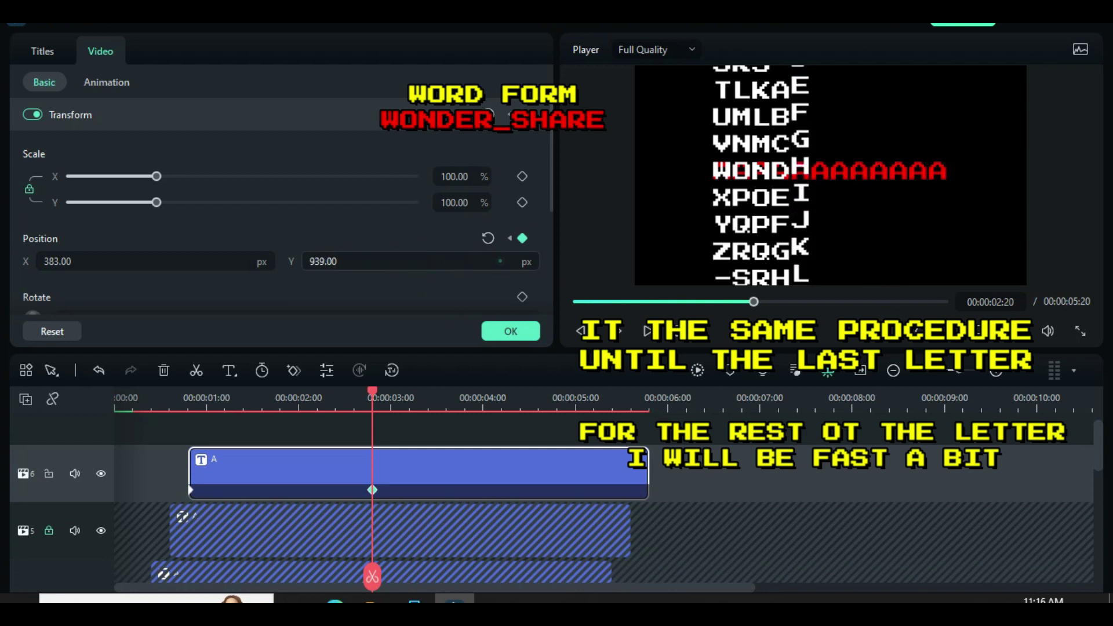
drag(503, 260, 369, 263)
click(1080, 331)
key(Escape)
With the playhead at 00:00:01:00, lock the sixth track and add a seventh video track with increased height.
click(51, 478)
drag(374, 393, 206, 393)
click(26, 400)
click(53, 420)
right_click(90, 457)
mouse_move(191, 401)
click(309, 418)
Paste the letter column into the seventh track and adjust its first keyframe's X so its A covers the sixth red A.
right_click(223, 468)
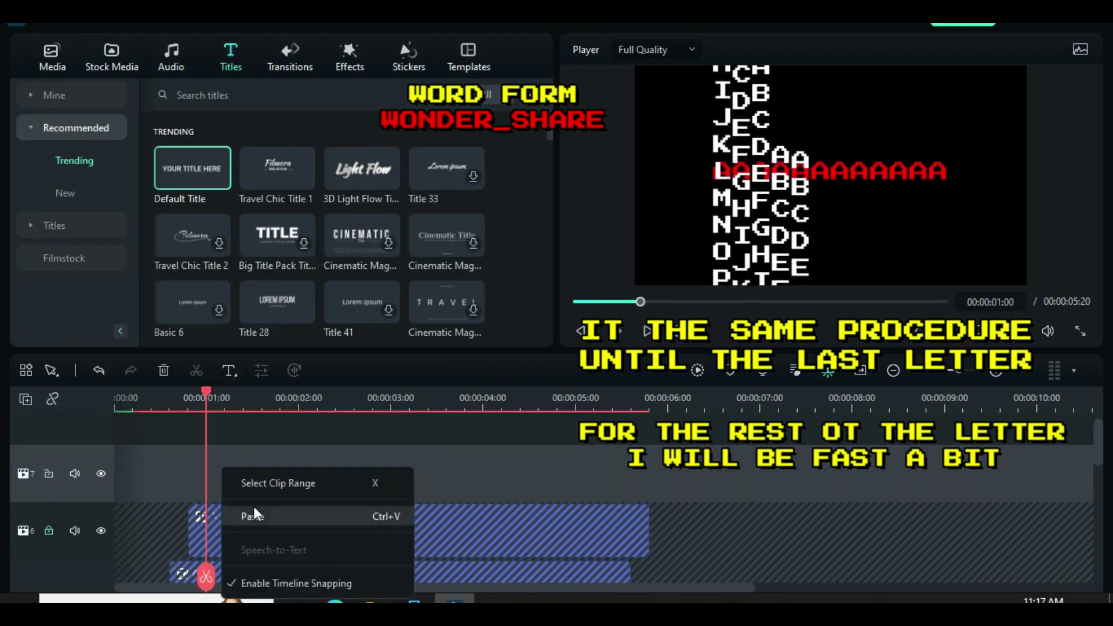
click(254, 516)
drag(55, 262, 50, 267)
click(1081, 331)
click(1090, 601)
At the seventh track column's second keyframe, set X to 479 px and Y to about 2248 px so its R covers the sixth red A.
click(391, 491)
click(98, 265)
text(4)
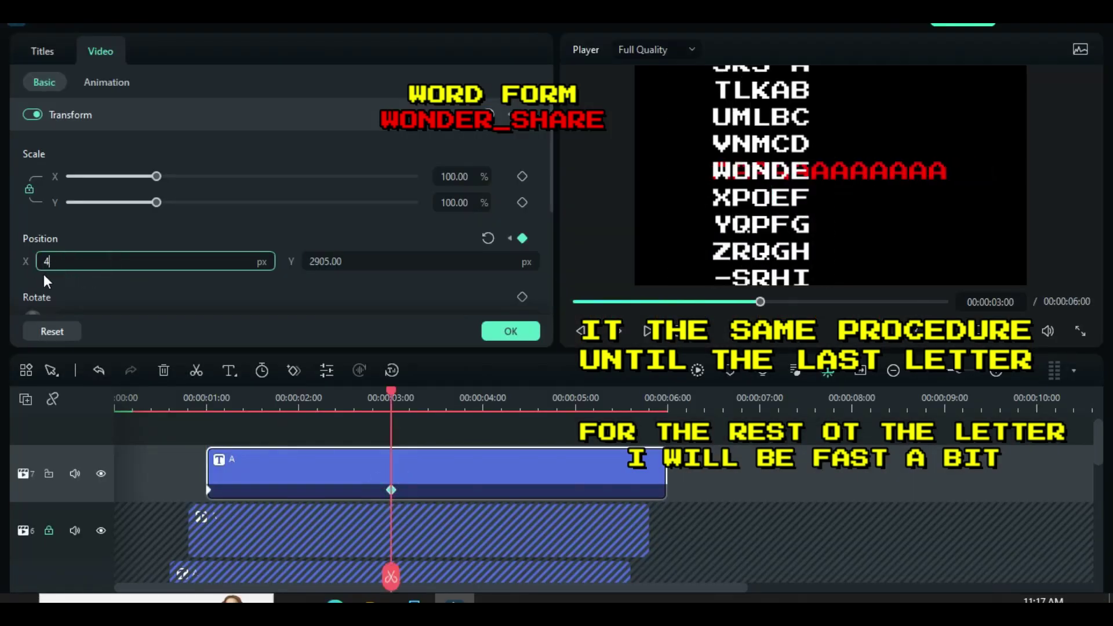
text(79)
click(93, 234)
drag(377, 261, 469, 260)
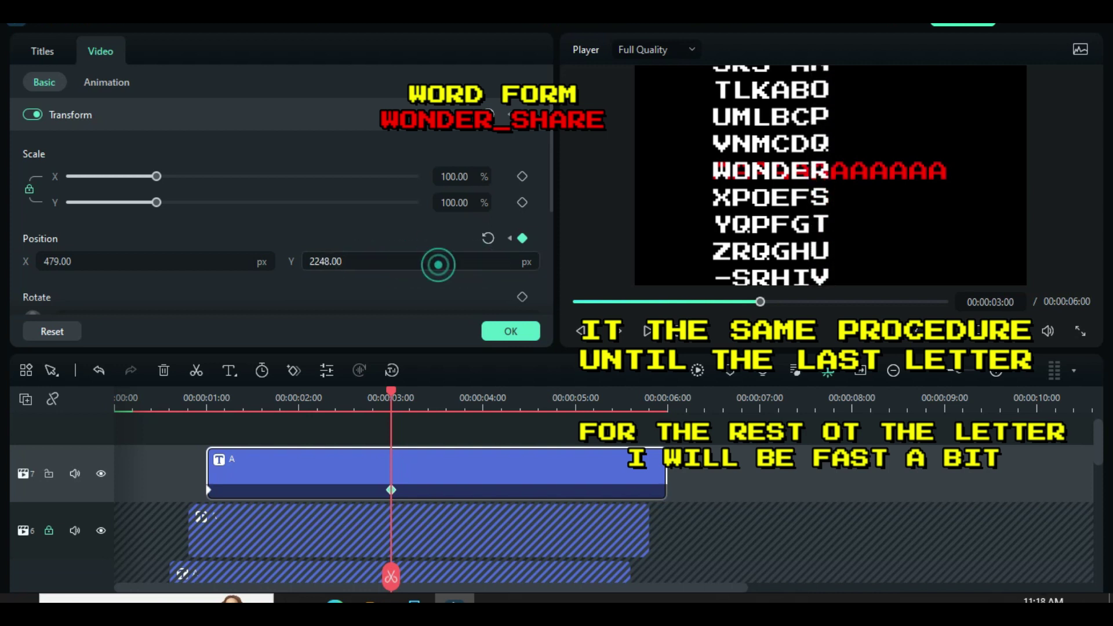
click(1081, 332)
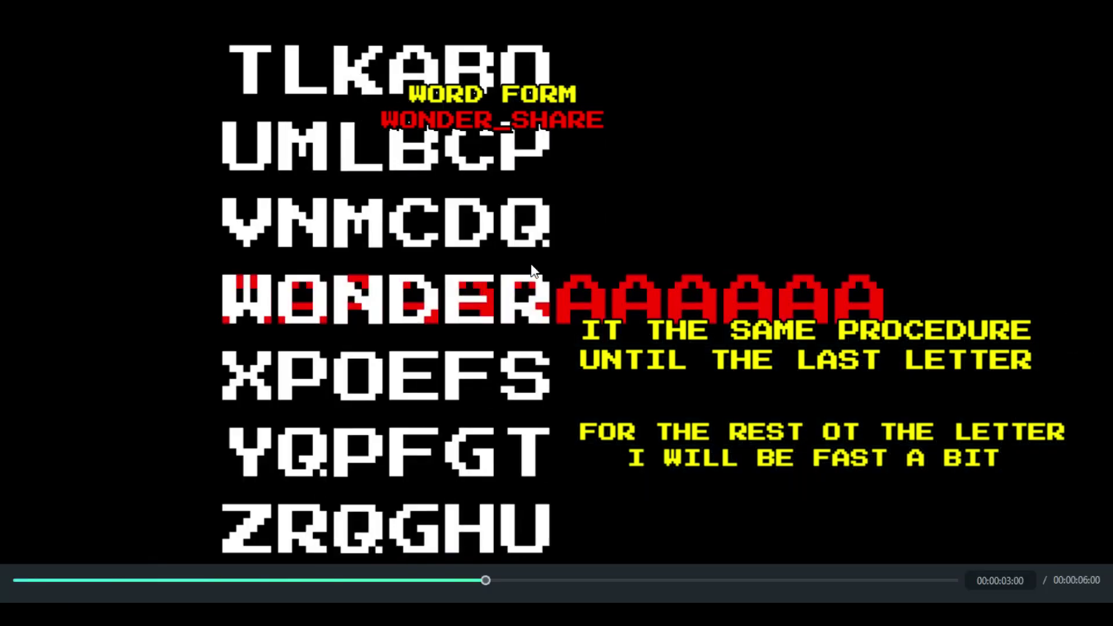
key(Escape)
With the playhead at 00:00:01:05, lock the seventh track and add an eighth video track at Normal height.
click(45, 474)
drag(390, 399, 225, 401)
click(25, 399)
click(50, 423)
click(87, 453)
click(26, 399)
click(229, 548)
Paste the letter column into the eighth track and adjust its first keyframe's X so its A covers the seventh red A.
key(ctrl+v)
click(289, 498)
mouse_move(58, 259)
mouse_down()
mouse_move(162, 261)
mouse_move(56, 263)
mouse_move(67, 262)
mouse_up()
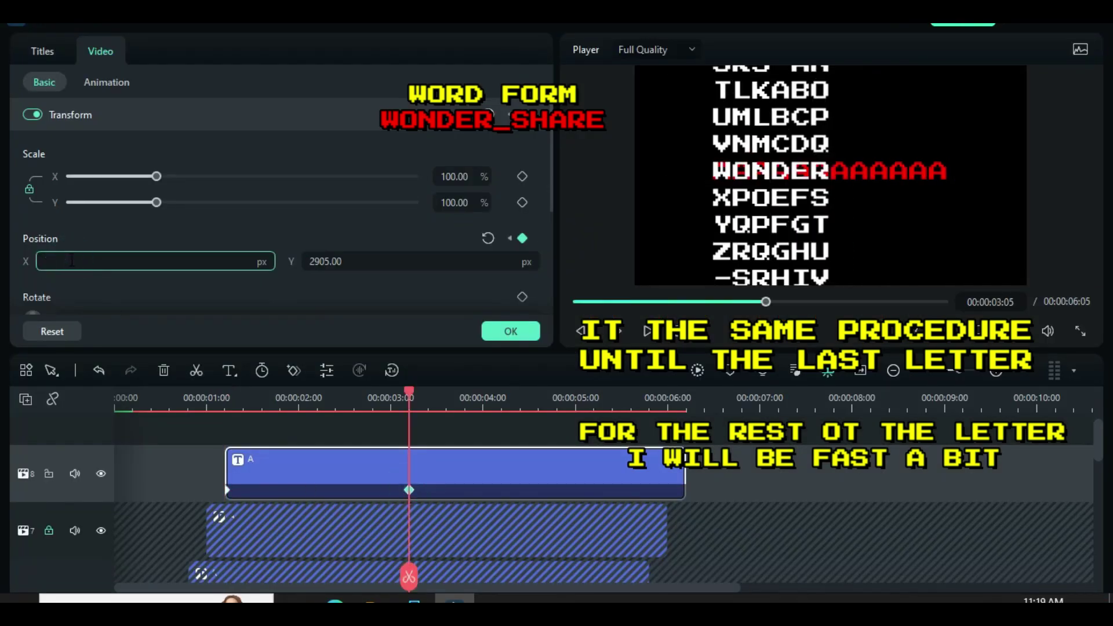
At the eighth track column's second keyframe, set X to 575 px and Y to 3396 px so its underscore covers the seventh red A.
text(575)
click(99, 236)
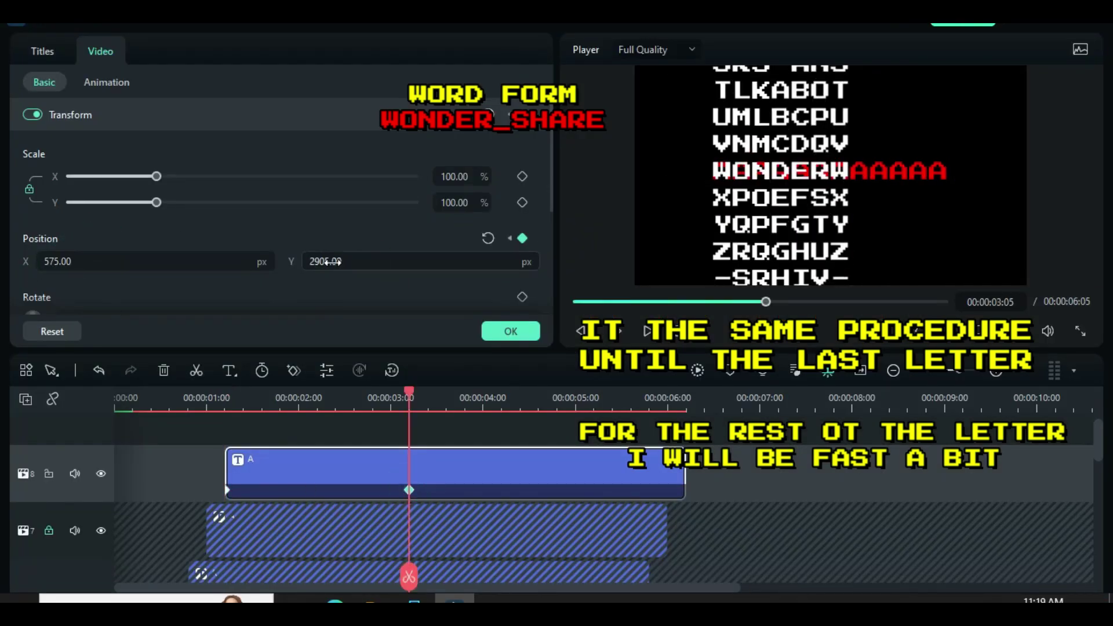
drag(346, 262, 383, 261)
mouse_move(319, 262)
mouse_down()
mouse_move(348, 261)
mouse_move(313, 262)
mouse_up()
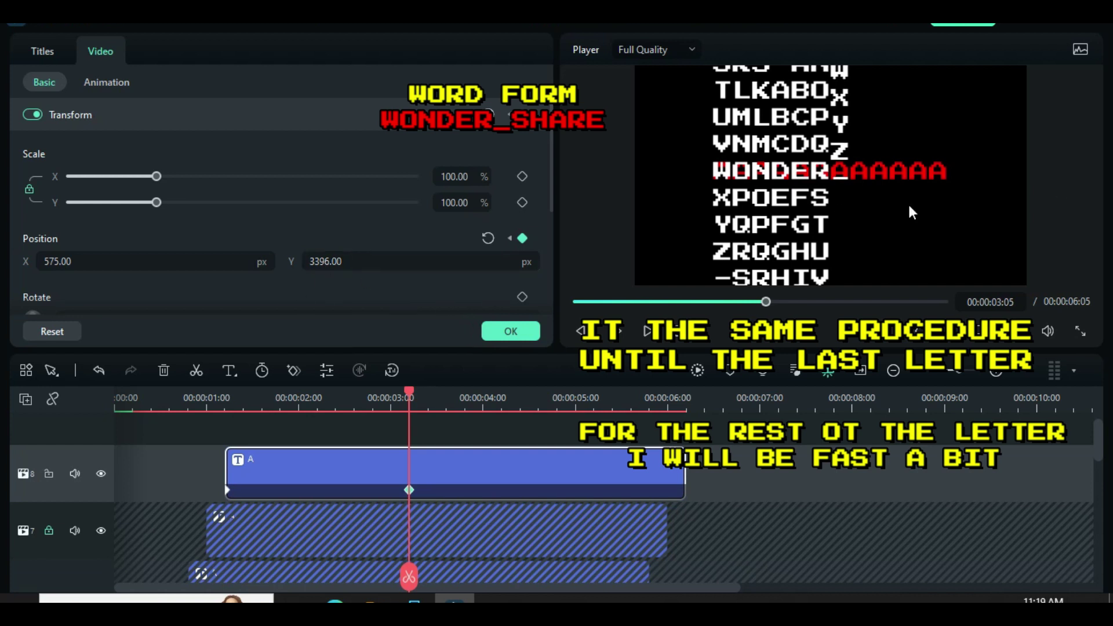
click(1081, 331)
click(1090, 608)
With the playhead at 00:00:01:10, lock the eighth track and add a ninth video track at Normal height.
click(48, 473)
drag(314, 402, 243, 409)
click(26, 398)
click(68, 426)
click(27, 399)
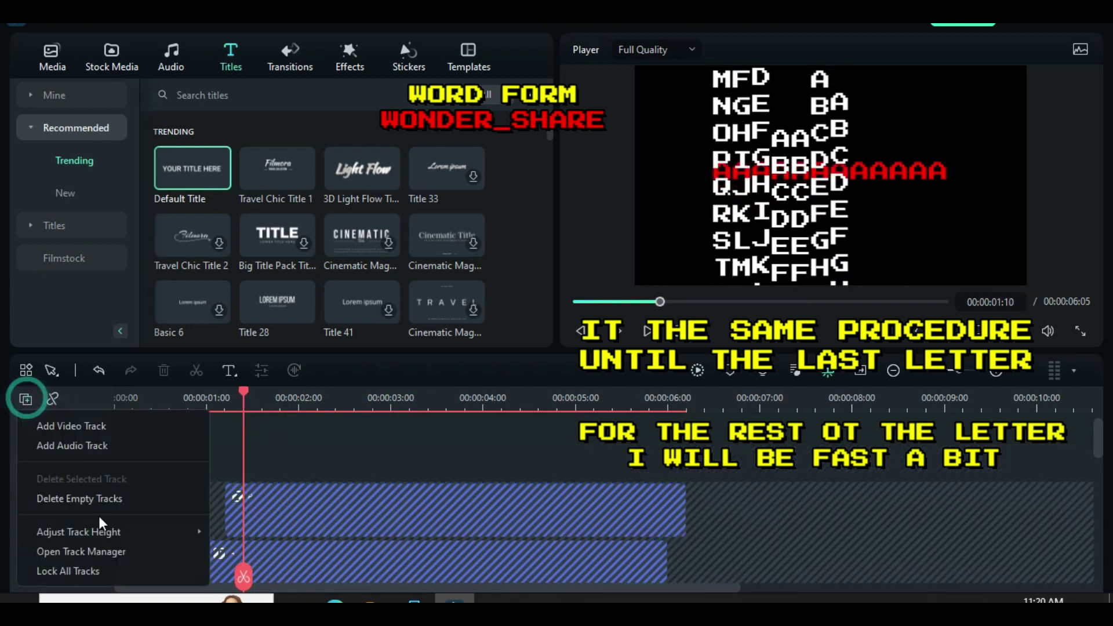
mouse_move(92, 532)
click(245, 547)
click(82, 456)
Paste the letter column into the ninth track and adjust its first keyframe's X so its A covers the eighth red A.
right_click(268, 467)
click(304, 514)
double_click(312, 456)
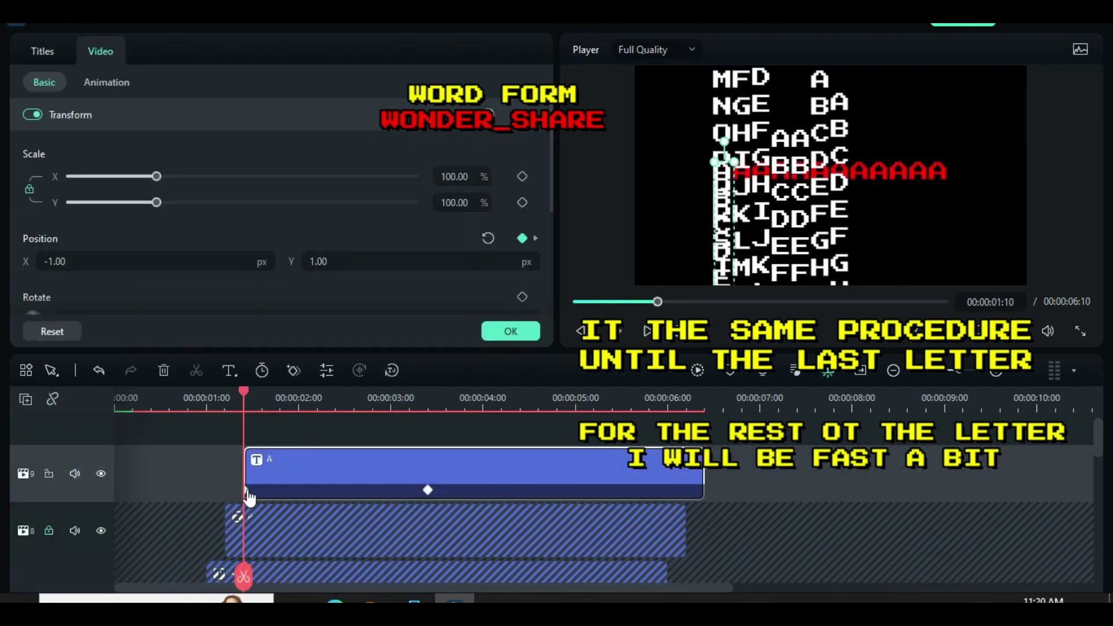
drag(51, 264, 96, 267)
click(1079, 332)
key(Escape)
At the ninth track column's second keyframe, set X to 671 px and Y to 2377 px so its S covers the eighth red A.
click(428, 490)
click(78, 262)
drag(77, 261, 14, 267)
text(671)
key(Return)
mouse_move(323, 262)
mouse_down()
mouse_move(427, 266)
mouse_move(444, 277)
mouse_move(342, 264)
mouse_move(333, 278)
mouse_move(341, 261)
mouse_up()
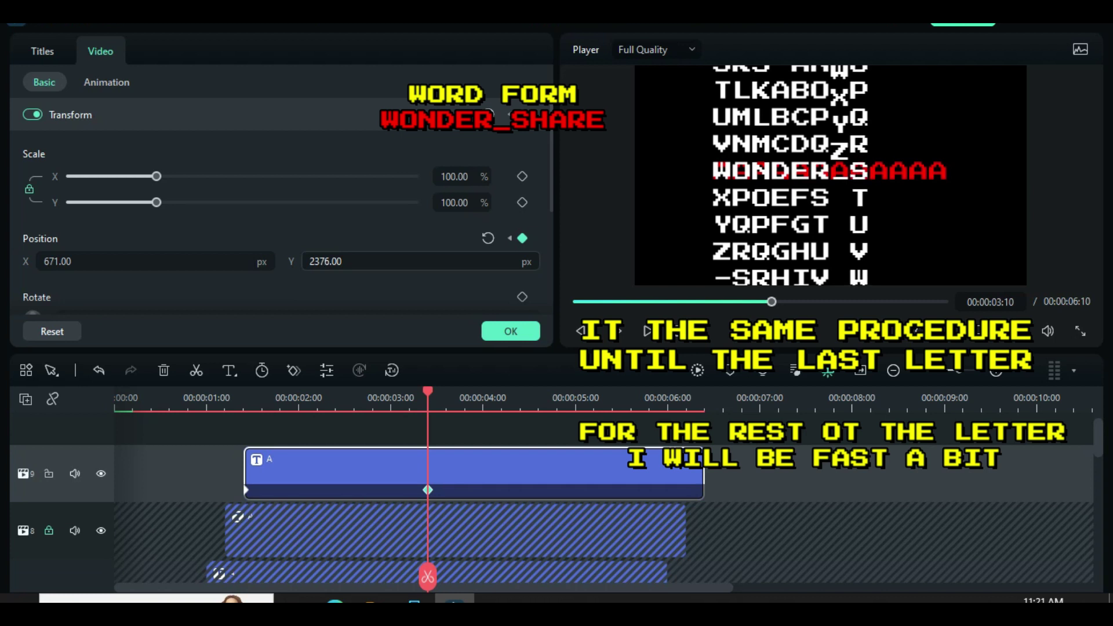
click(1080, 331)
key(Escape)
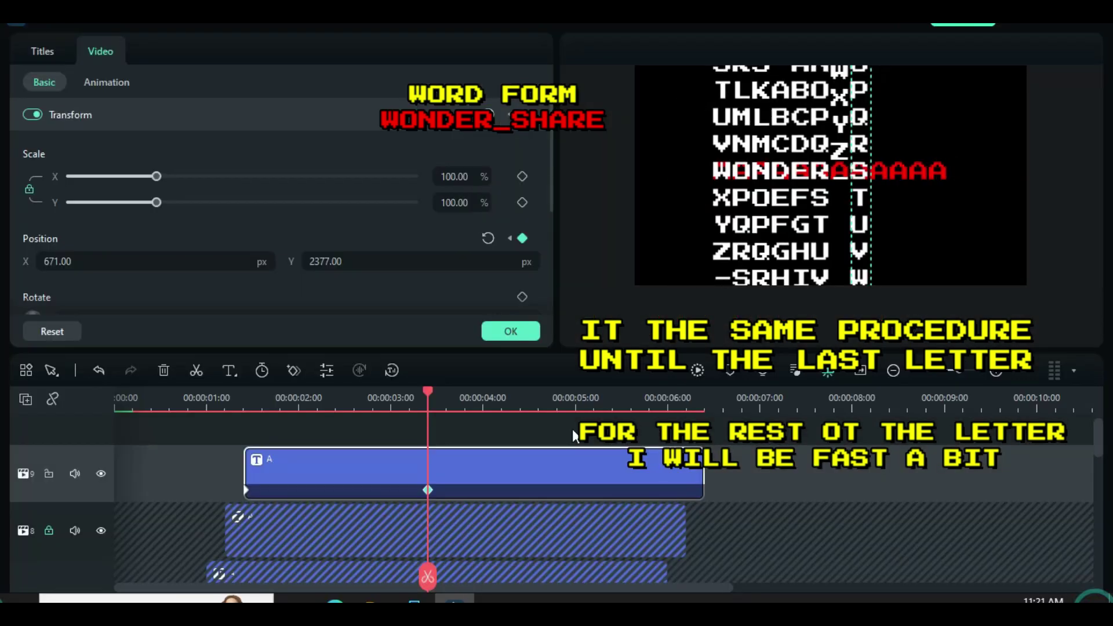
With the playhead at 00:00:01:15, lock the ninth track and add a tenth video track at Normal height.
click(49, 474)
drag(428, 400, 261, 400)
right_click(20, 412)
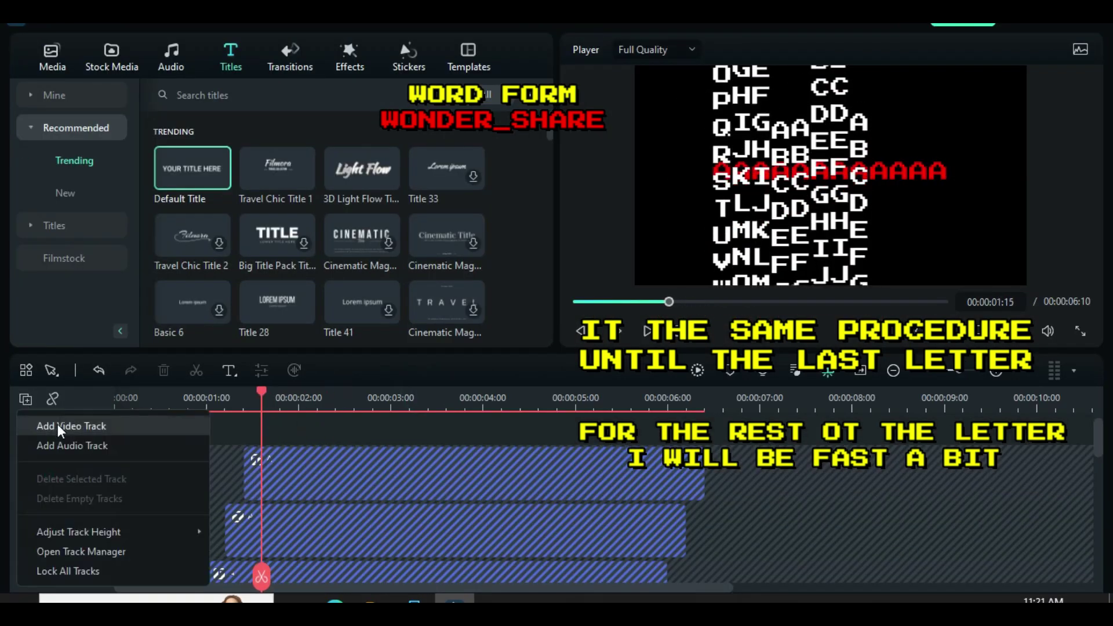
click(87, 425)
right_click(35, 420)
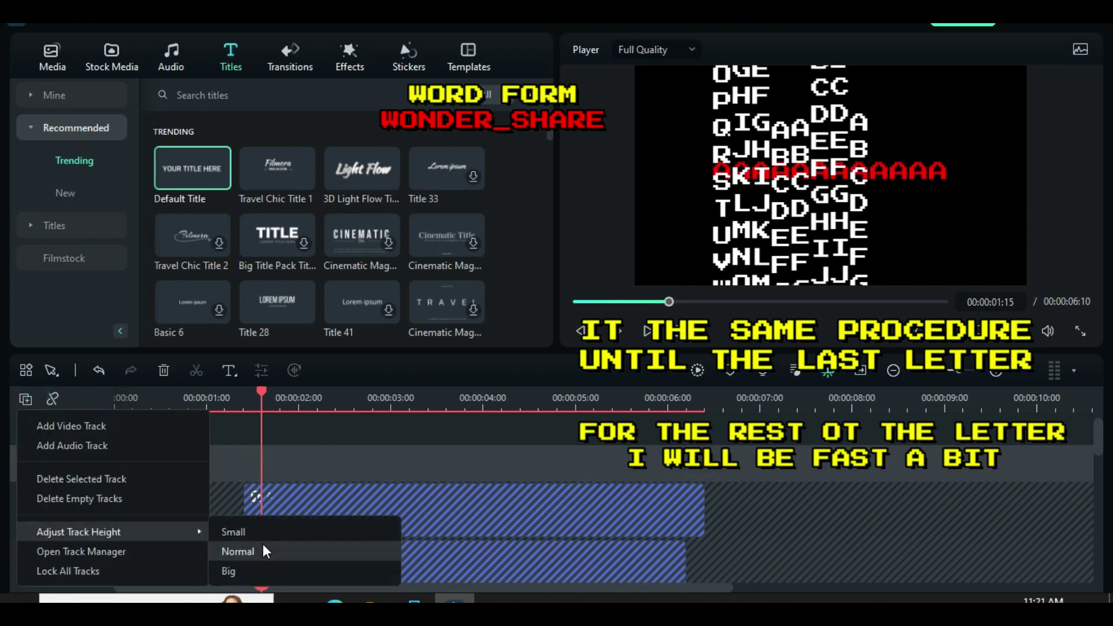
click(264, 550)
Paste the letter column into the tenth track and set its X position to 767 px at the first keyframe.
right_click(293, 478)
click(314, 516)
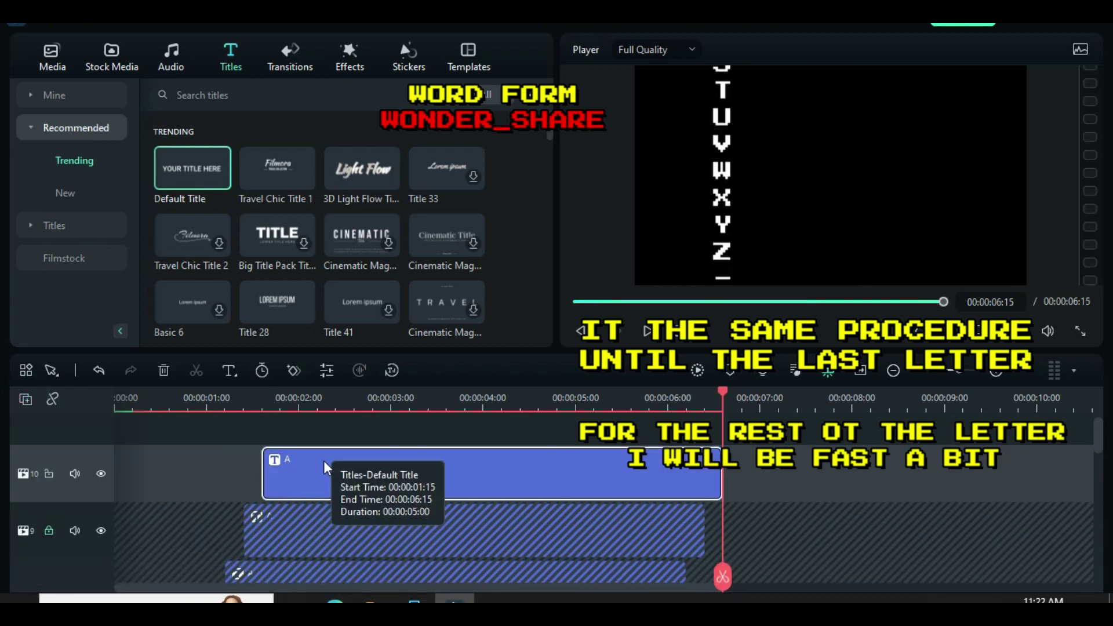
double_click(324, 463)
drag(46, 262, 56, 251)
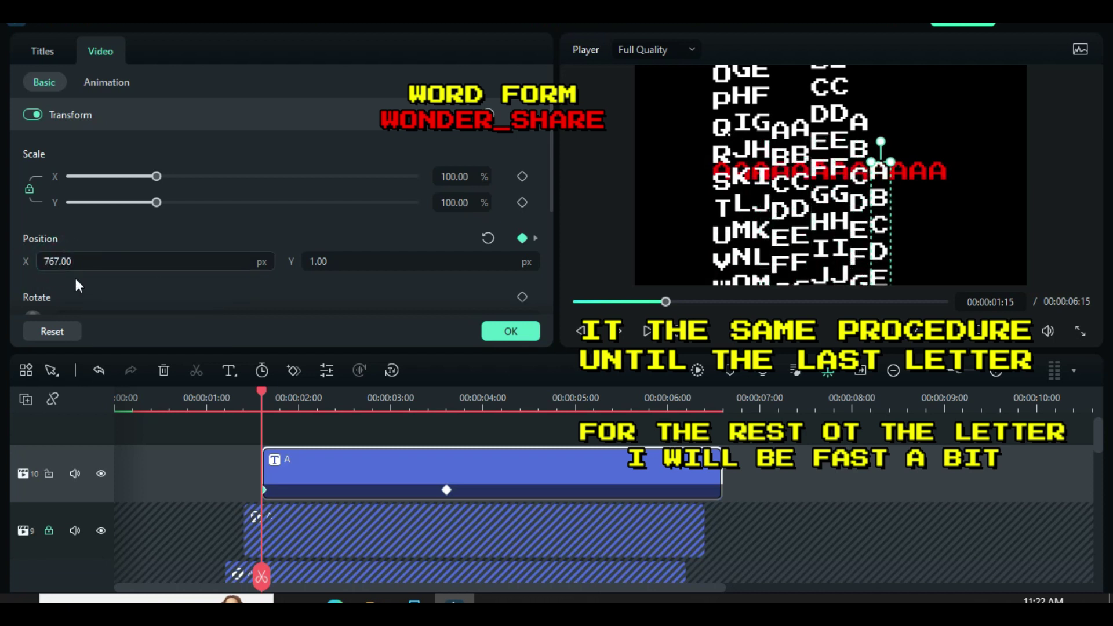
click(1080, 331)
key(Escape)
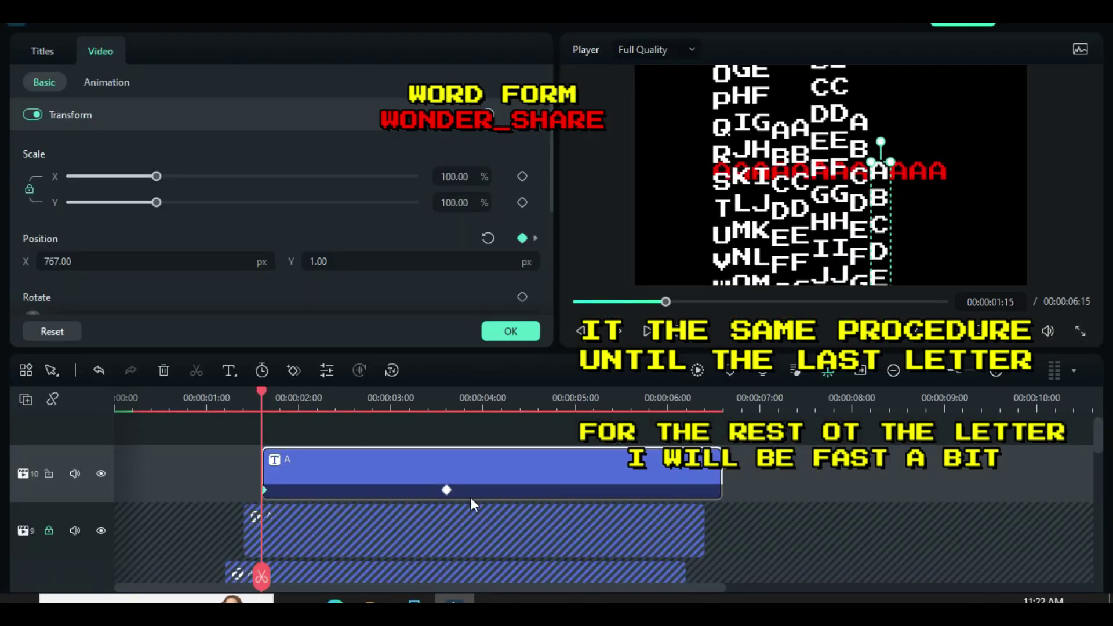
At the tenth track column's second keyframe, set X to 767 px and adjust Y so its H covers the ninth red A.
click(447, 490)
drag(81, 261, 39, 268)
text(767)
key(Return)
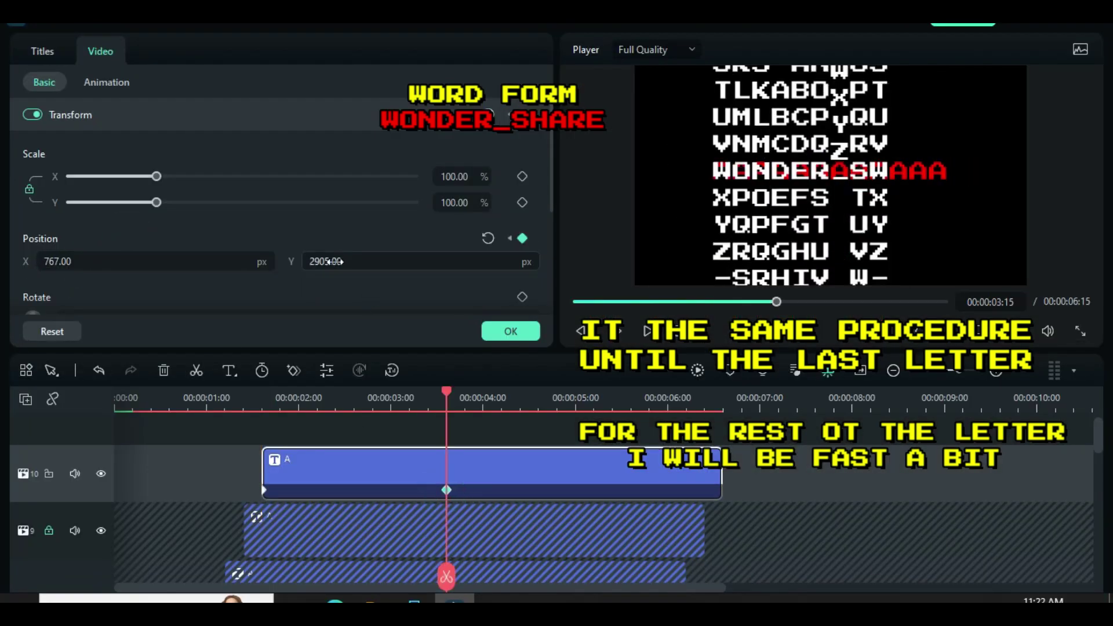
drag(359, 258, 497, 261)
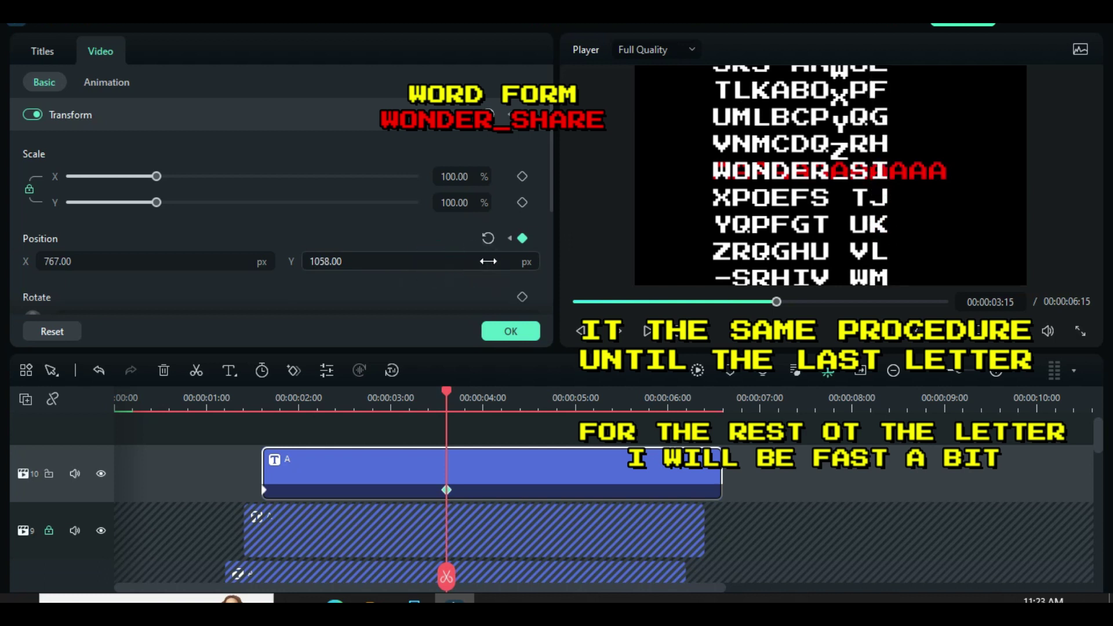
click(1081, 331)
key(Escape)
With the playhead at 00:00:01:20, lock the tenth track and add an eleventh video track as tall as the others.
click(48, 473)
drag(448, 392, 280, 409)
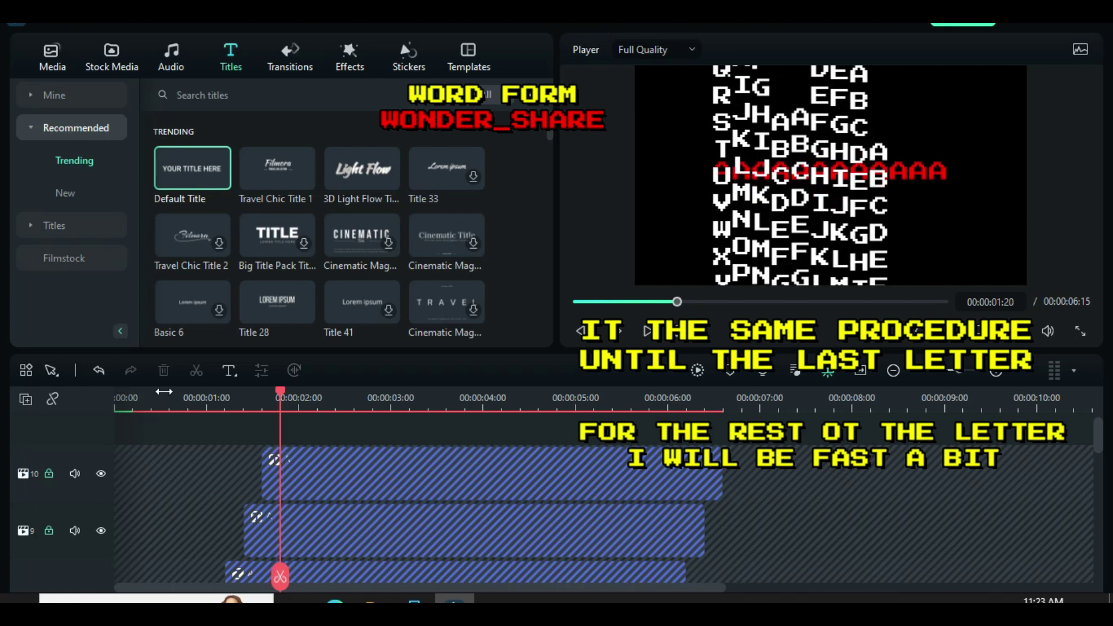
click(25, 400)
click(58, 425)
click(26, 400)
mouse_move(107, 532)
click(238, 572)
Paste the letter column into the eleventh track and position its first keyframe at X 863 px, Y -1 px over the tenth red A.
right_click(311, 460)
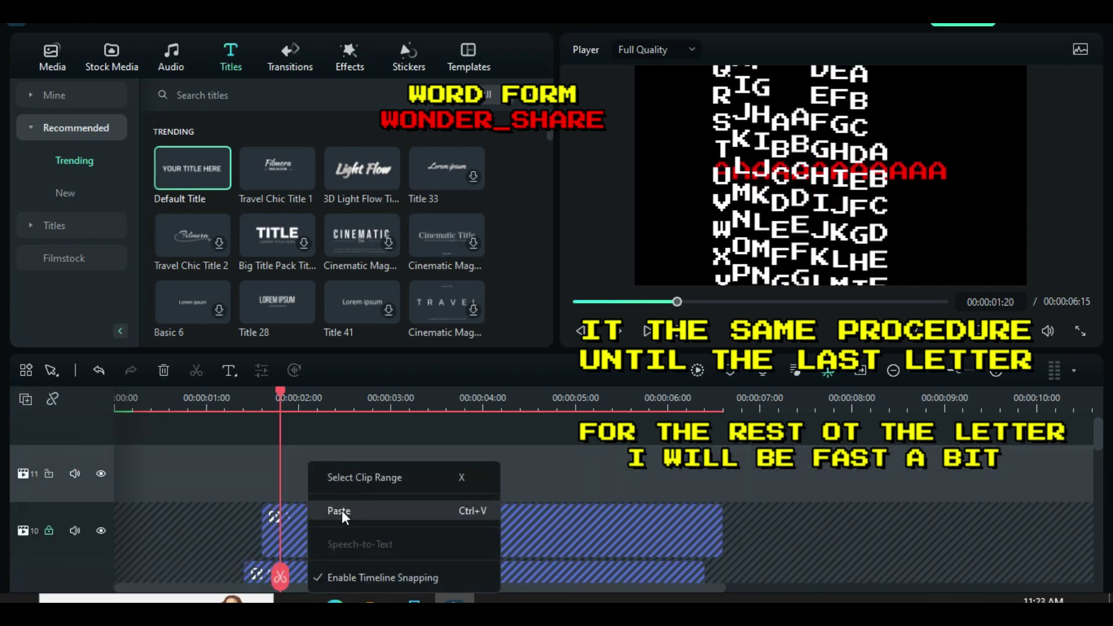
click(336, 507)
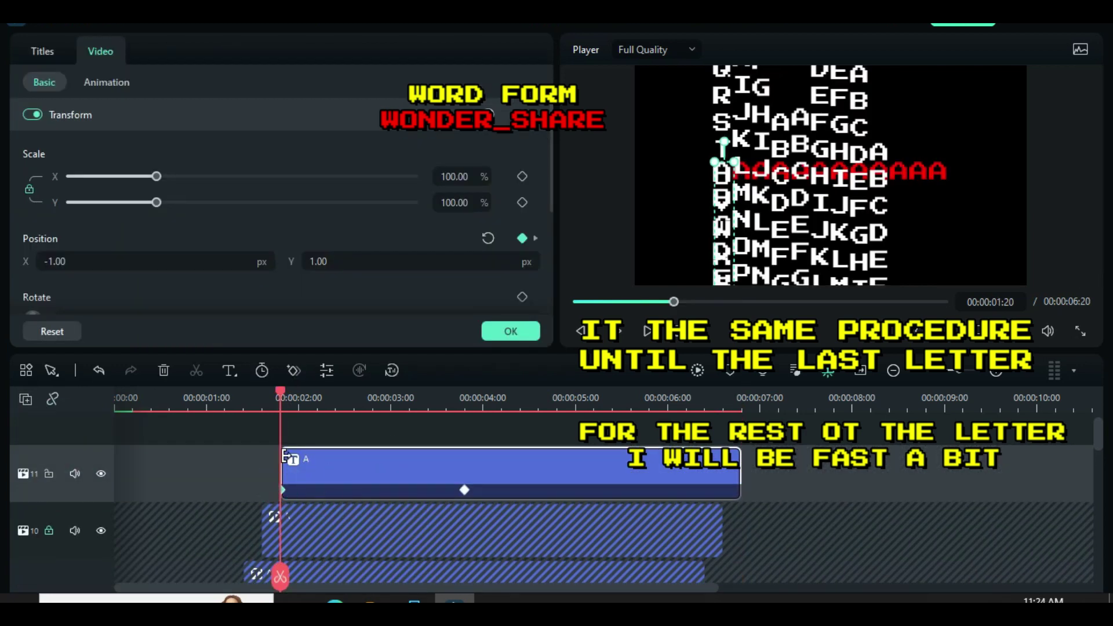
drag(313, 265, 326, 266)
drag(53, 264, 169, 263)
drag(325, 264, 312, 263)
drag(76, 262, 225, 261)
drag(893, 192, 897, 192)
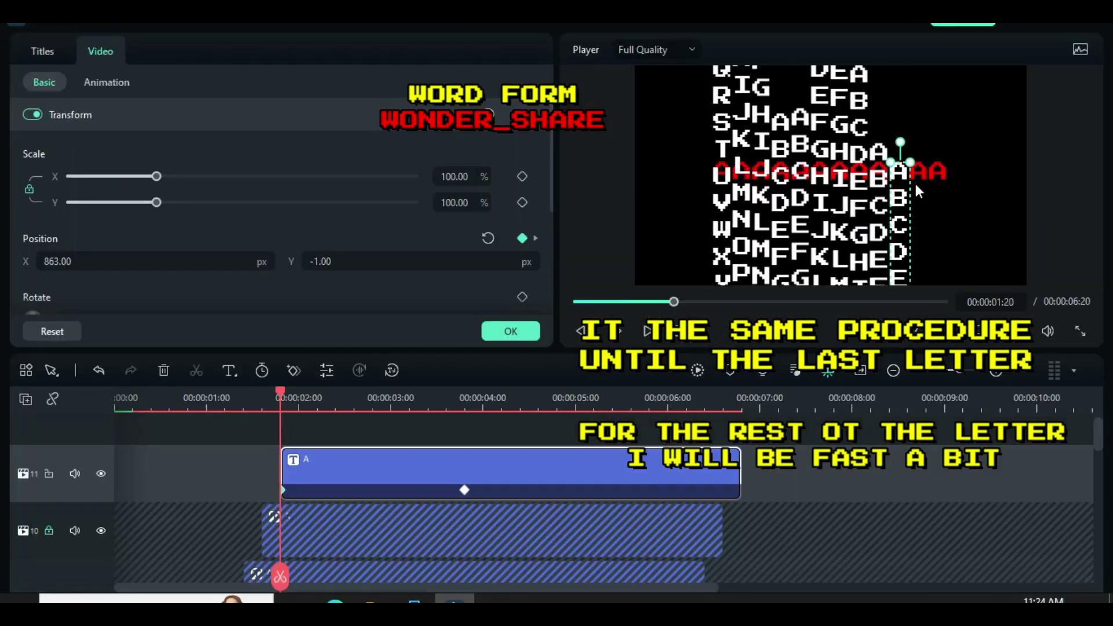
Raise the eleventh track column's Y position at its first keyframe to 1582 px, bringing its M over the tenth red A.
mouse_move(324, 263)
mouse_down()
mouse_move(340, 259)
mouse_move(323, 266)
mouse_up()
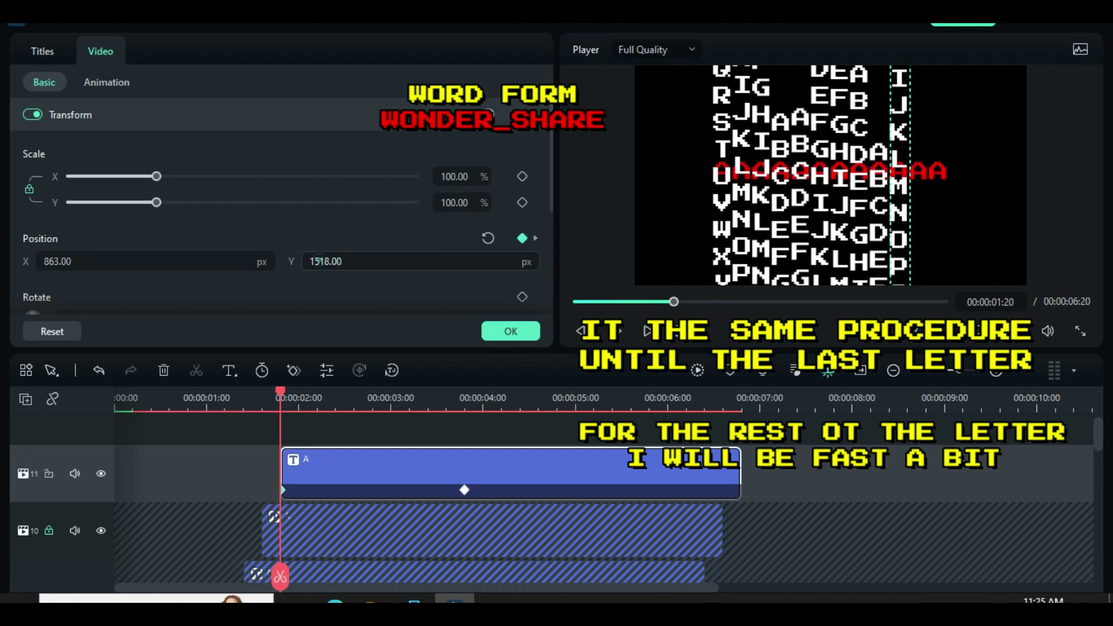
click(322, 266)
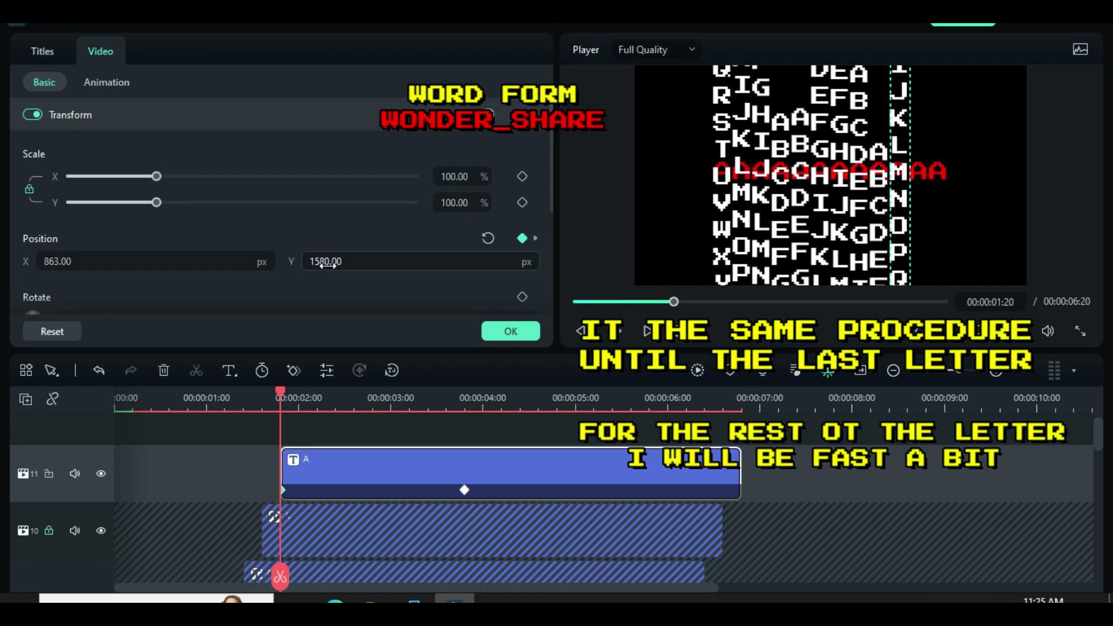
click(1081, 331)
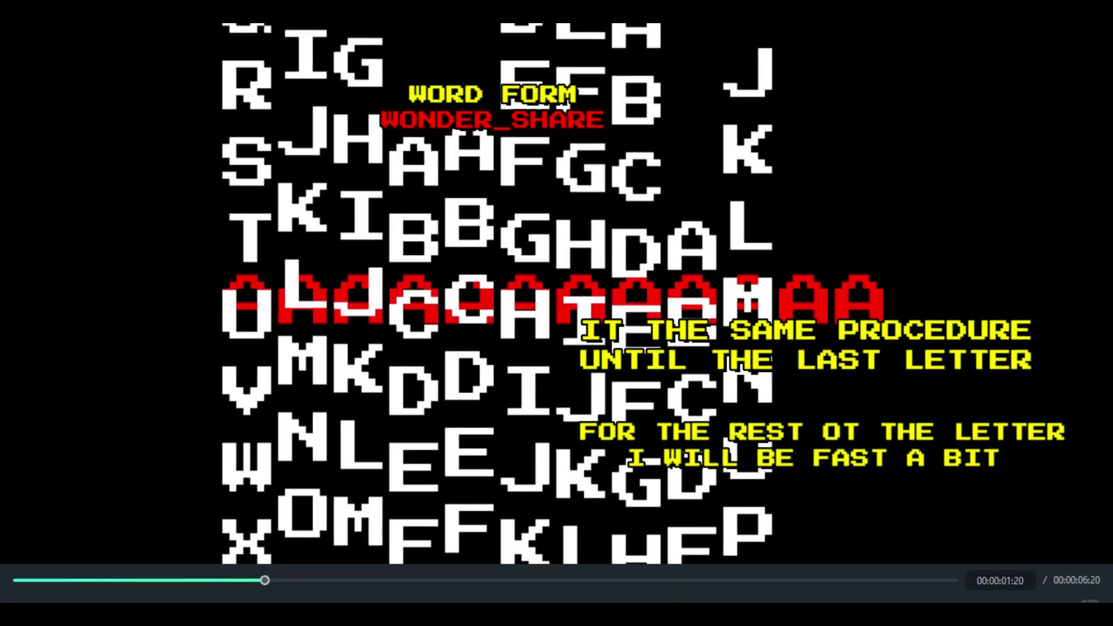
key(Escape)
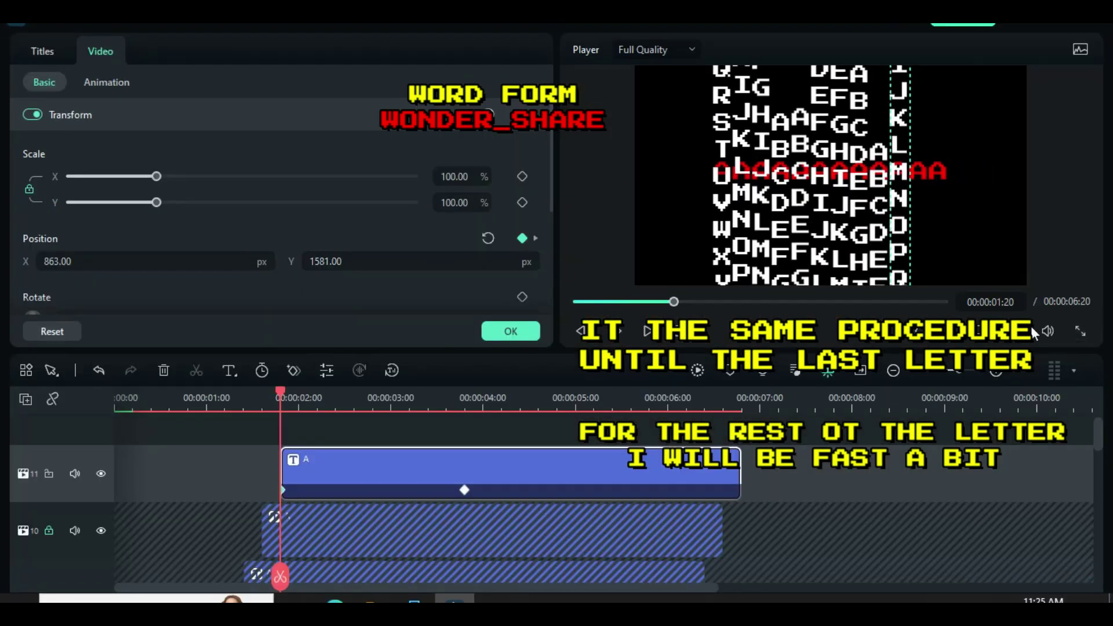
key(alt+Return)
key(Escape)
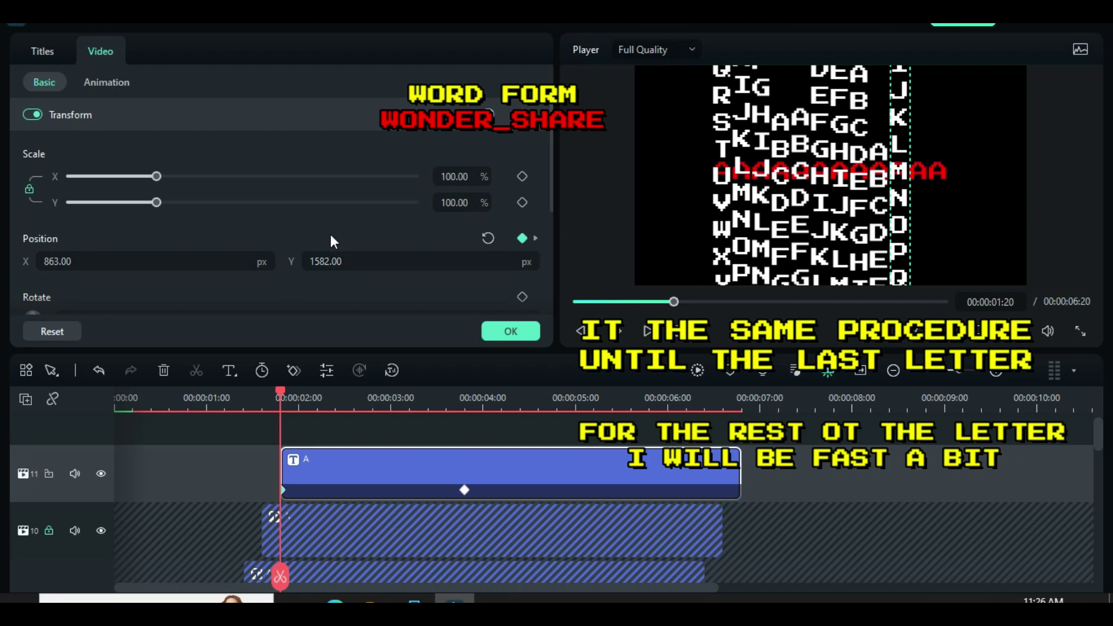
click(1081, 332)
click(1094, 609)
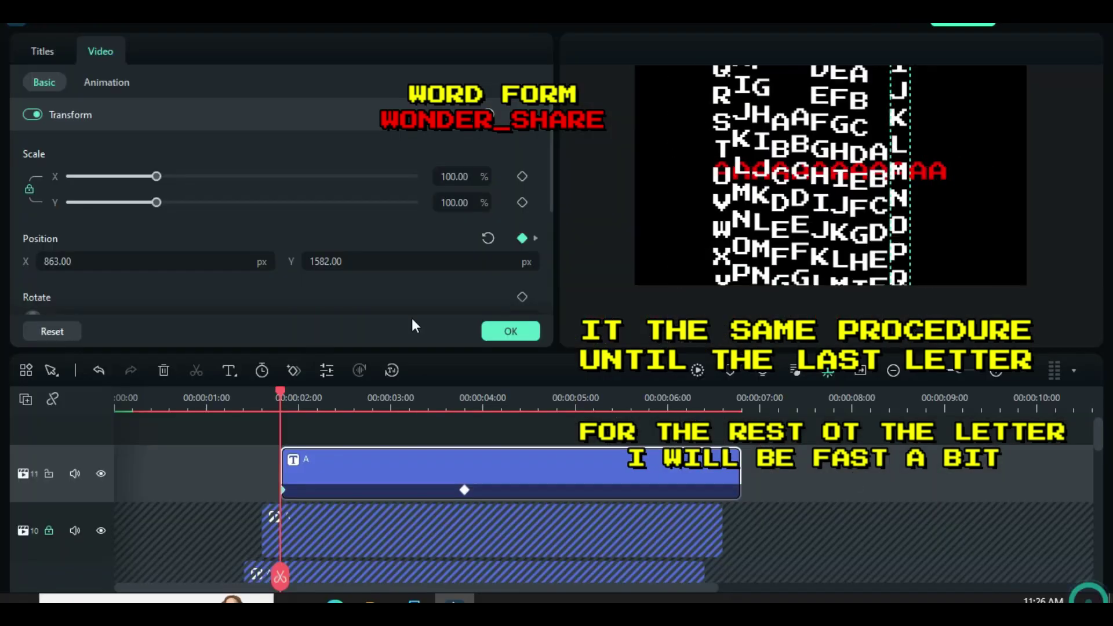
Fine-tune the Y position at the first keyframe to 1584 px, comparing the M with the red A in full screen.
click(329, 262)
key(BackSpace)
text(0)
click(342, 236)
click(1081, 331)
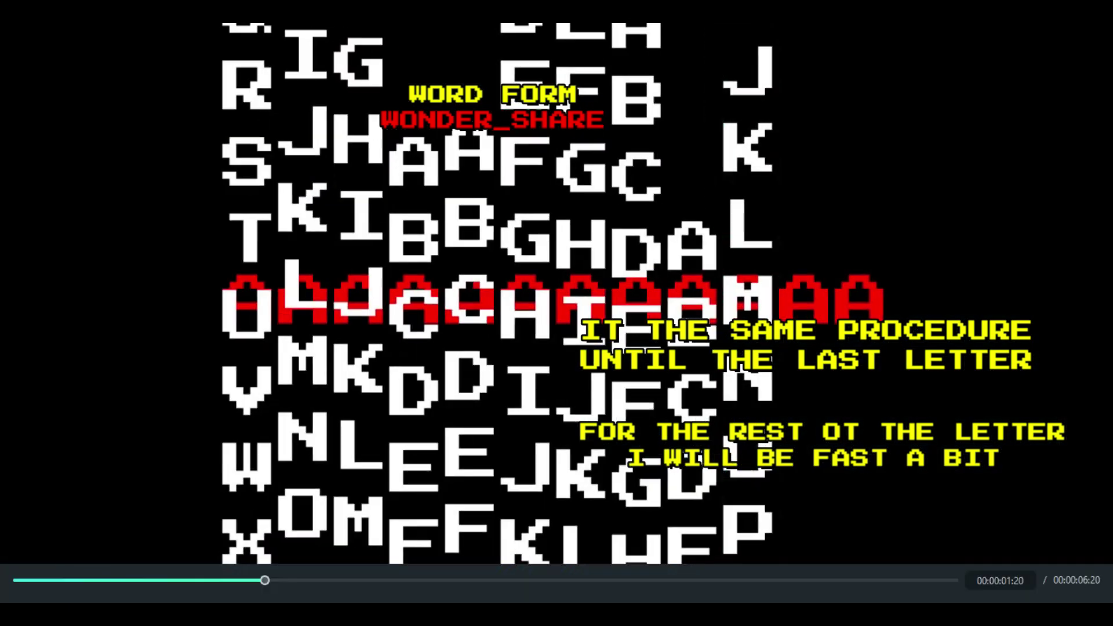
click(1093, 609)
click(329, 261)
key(BackSpace)
text(4)
click(350, 231)
key(alt+Return)
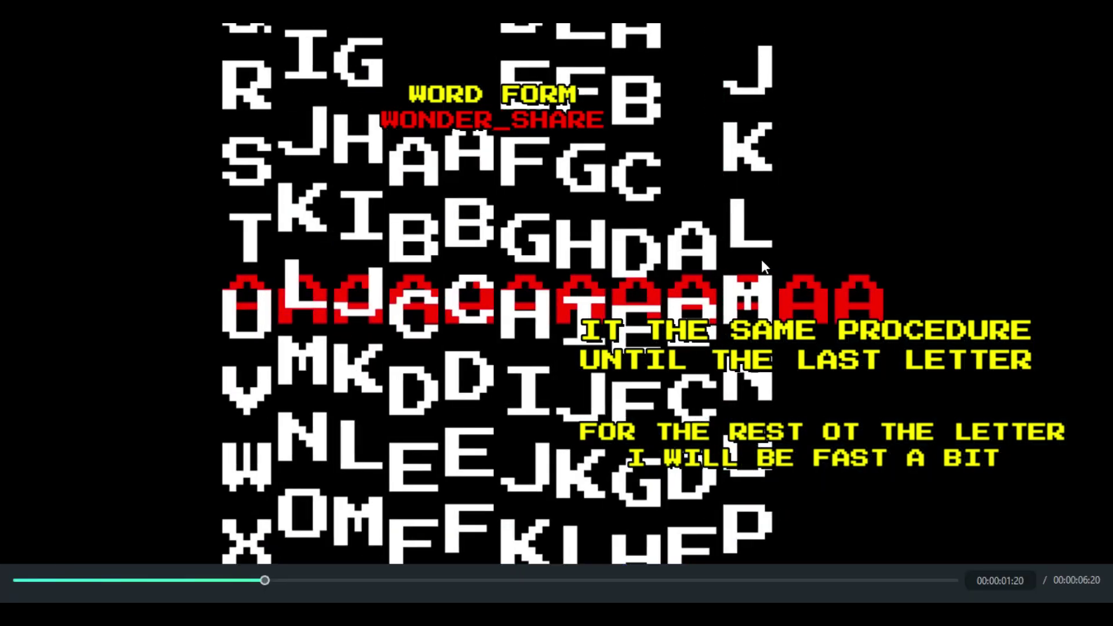
key(Escape)
At the eleventh track column's second keyframe, set X to 863 px and Y to -1 px so its A covers the tenth red A.
click(464, 491)
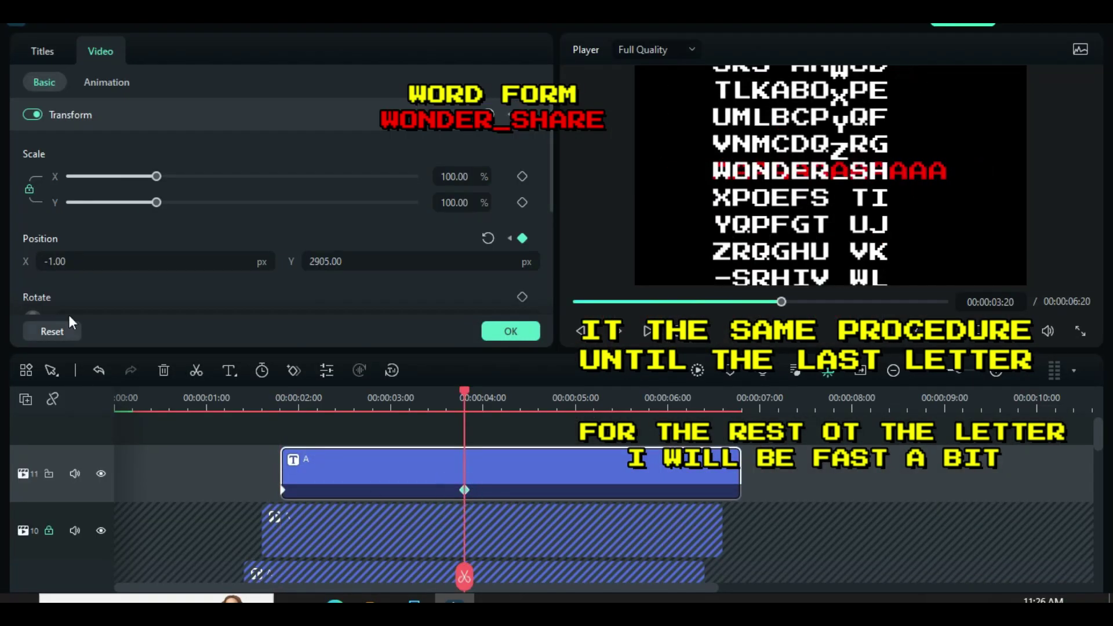
text(863)
click(86, 236)
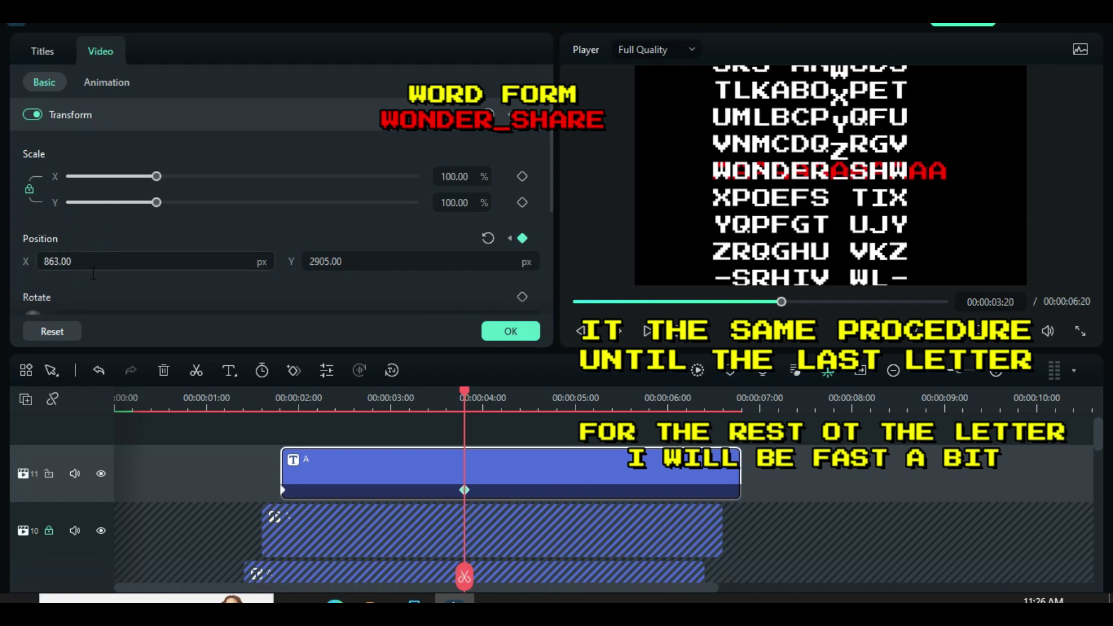
drag(368, 262, 423, 264)
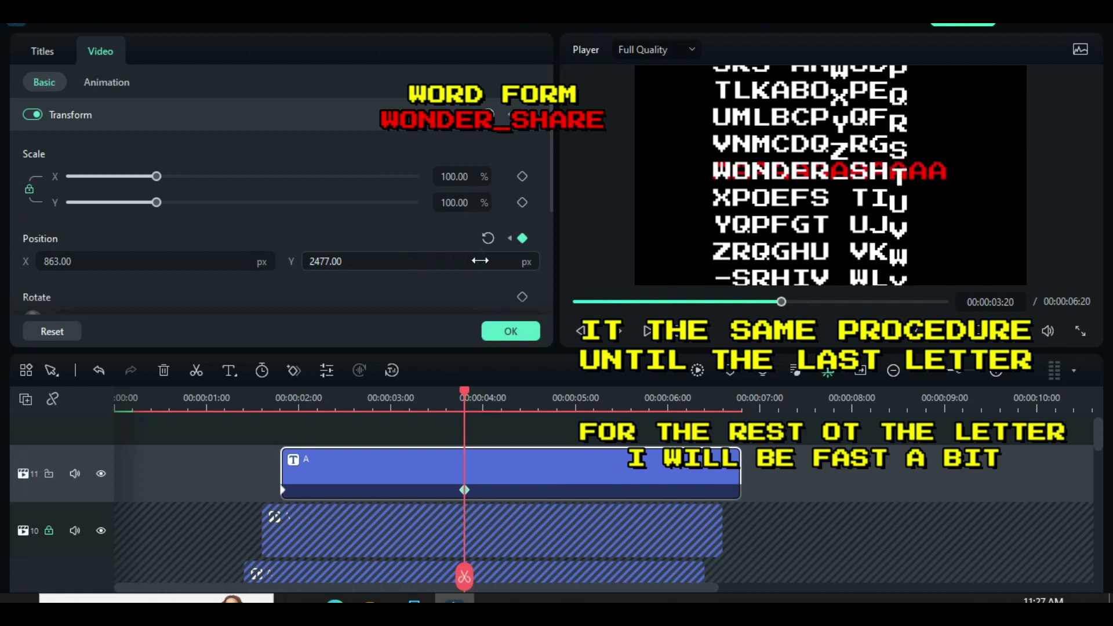
drag(474, 260, 515, 268)
drag(437, 262, 491, 260)
drag(412, 264, 487, 260)
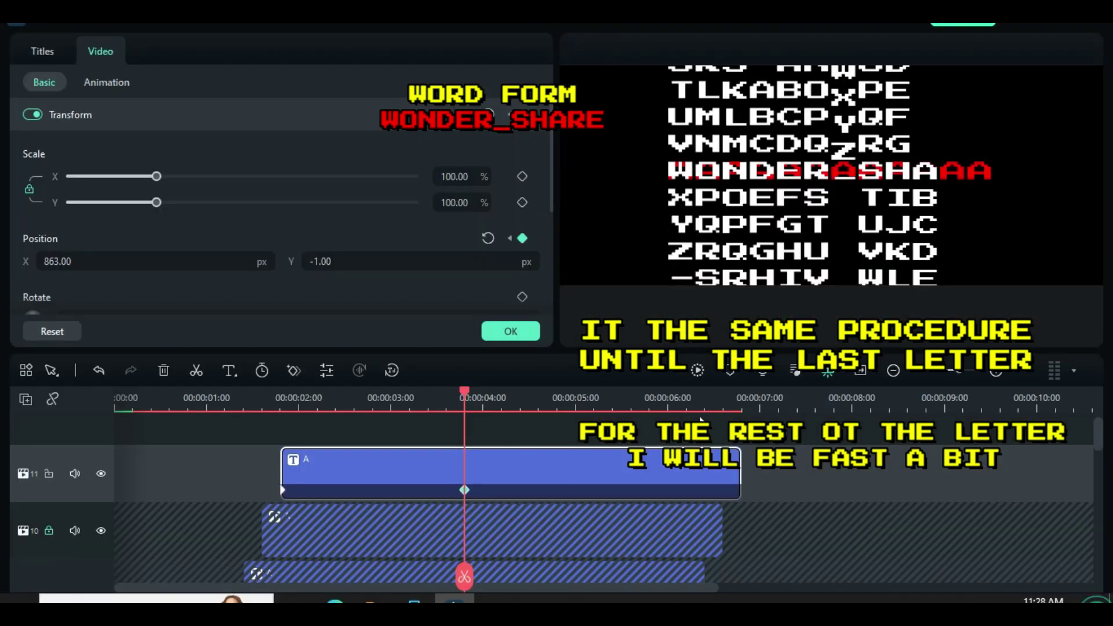
click(323, 260)
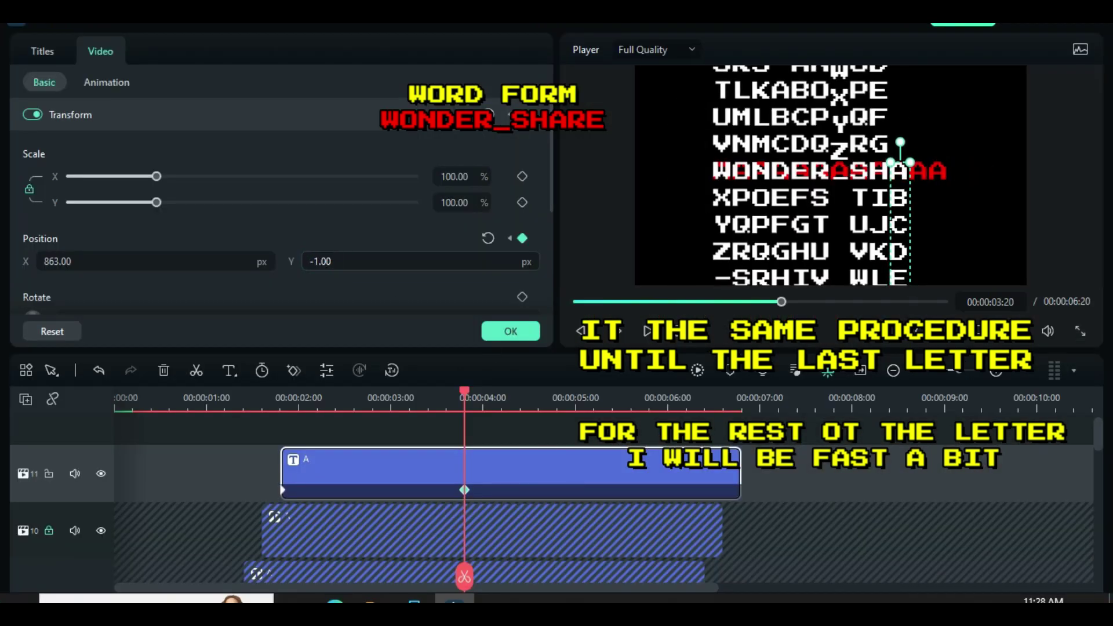
click(1081, 331)
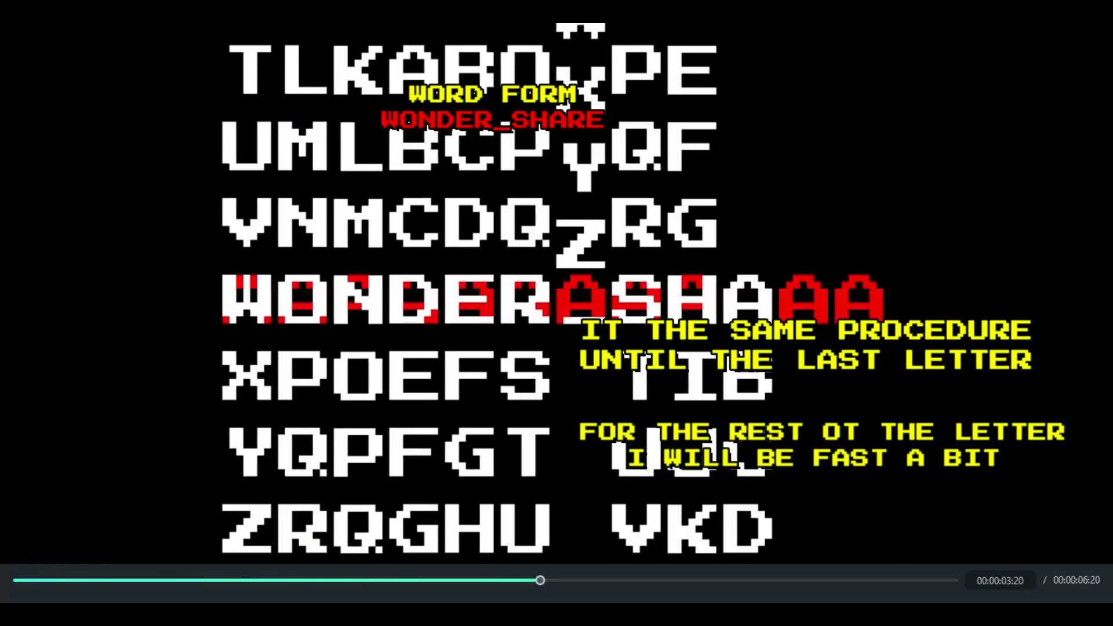
click(1090, 609)
With the playhead at 00:00:02:00, lock the eleventh track and add a twelfth video track as tall as the others.
drag(310, 398, 298, 399)
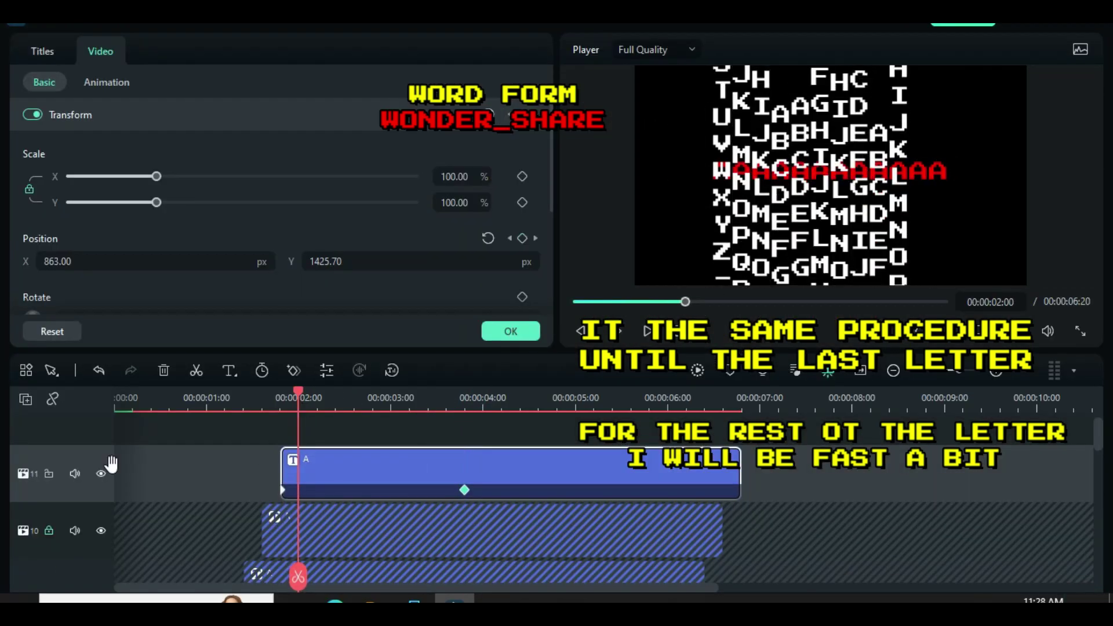
click(49, 475)
click(26, 400)
click(50, 425)
click(25, 400)
mouse_move(118, 535)
click(263, 551)
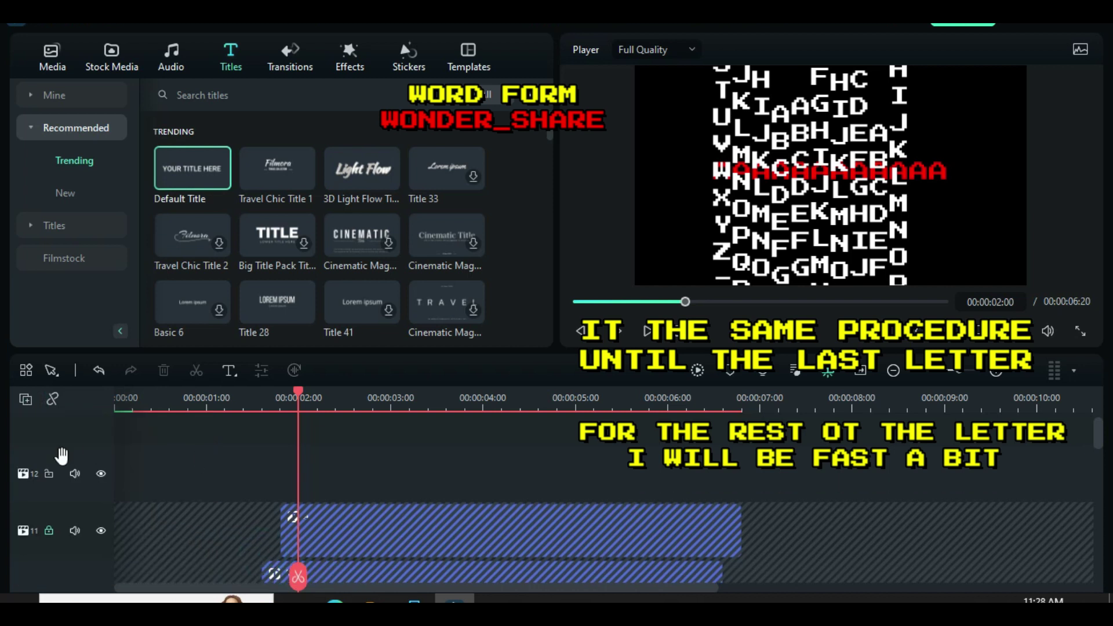
Paste the letter column into the twelfth track and set its X position to 959 px at the first keyframe.
right_click(347, 473)
click(371, 520)
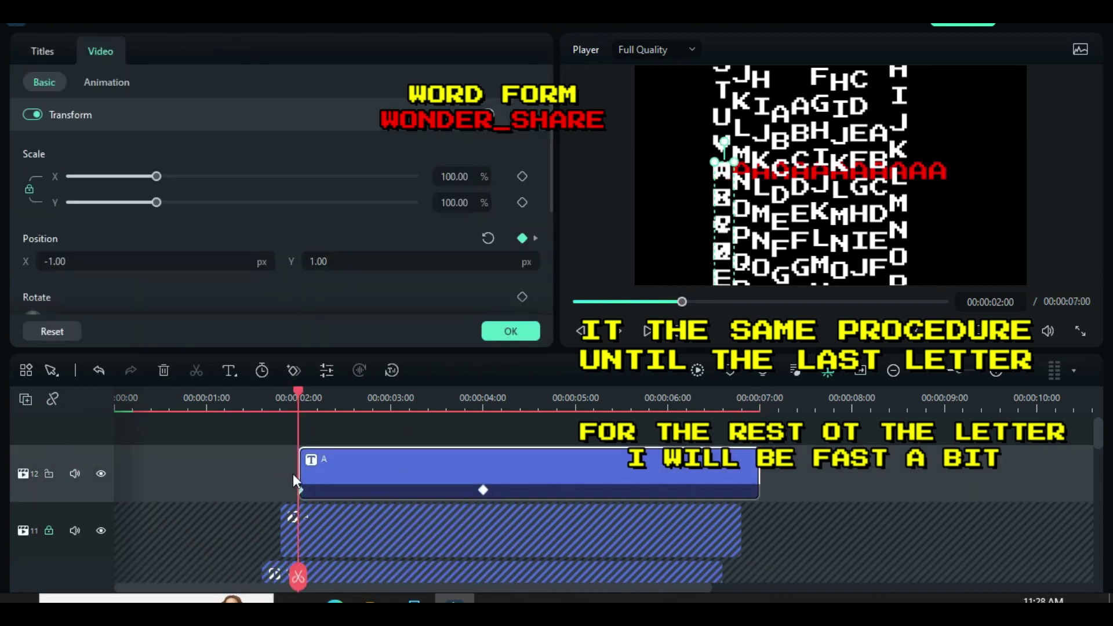
drag(26, 262, 69, 290)
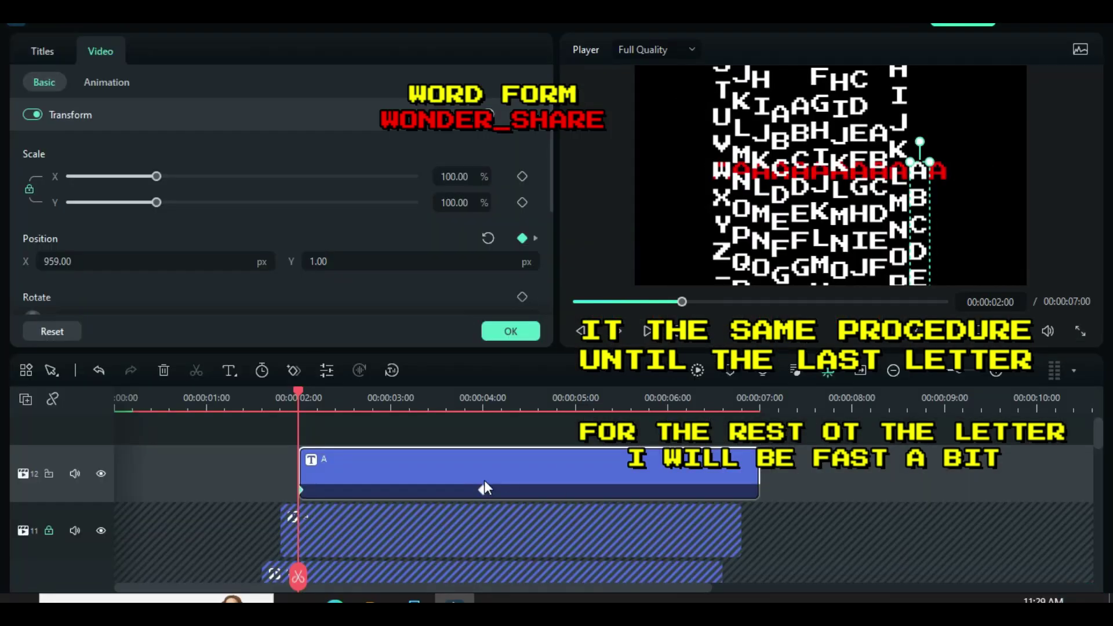
At the twelfth track column's second keyframe, set X to 959 px and Y to 2245 px so its R covers the eleventh red A.
click(484, 489)
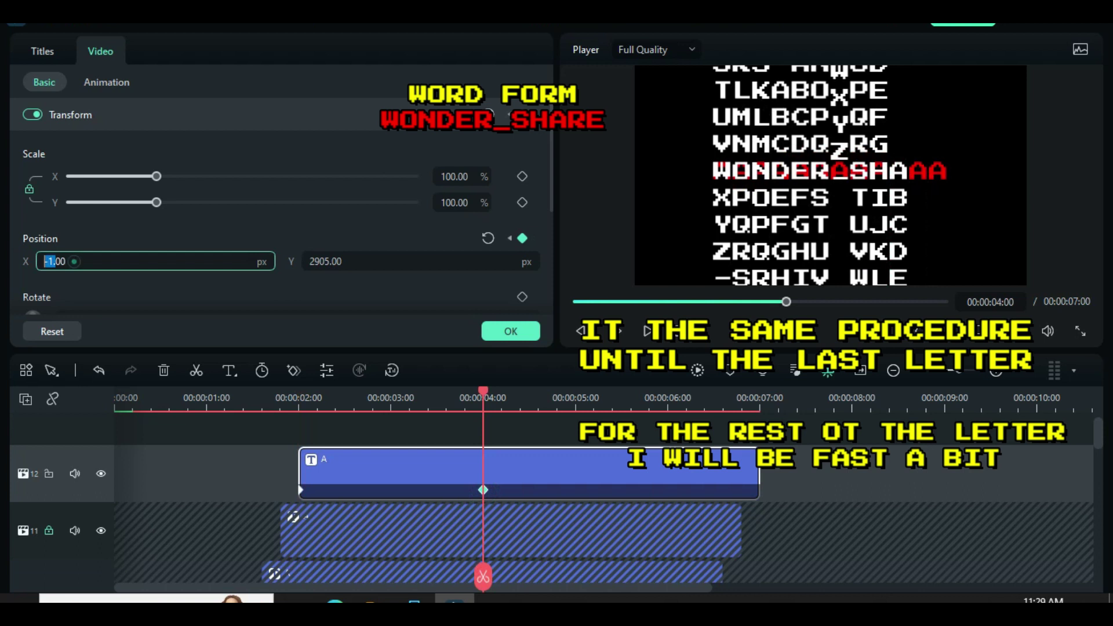
text(959)
key(Return)
drag(382, 262, 268, 245)
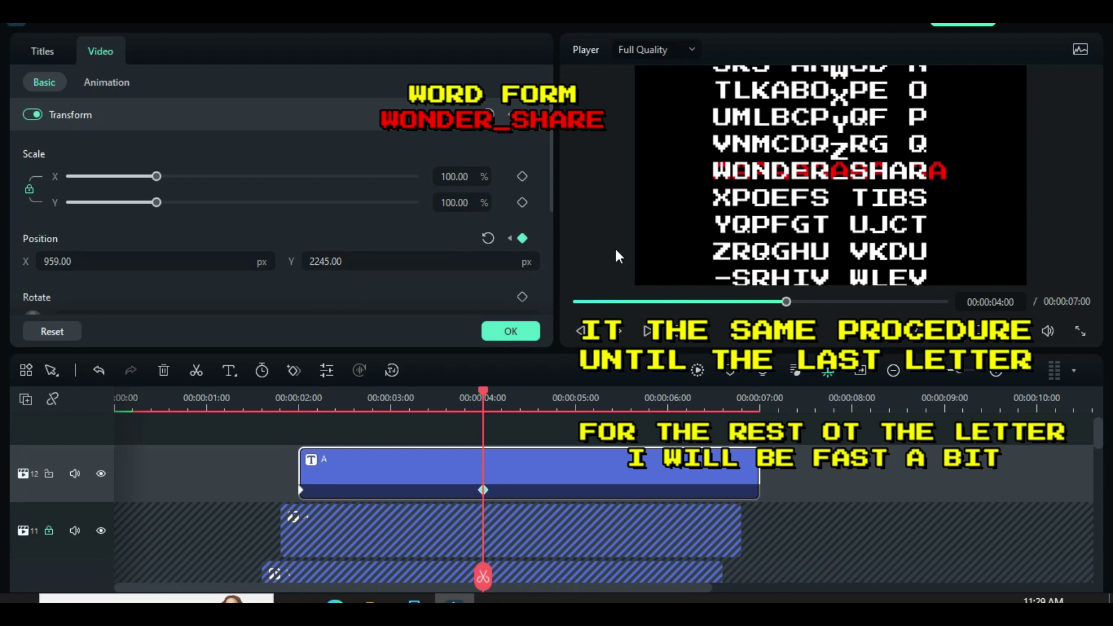
click(1080, 331)
key(Escape)
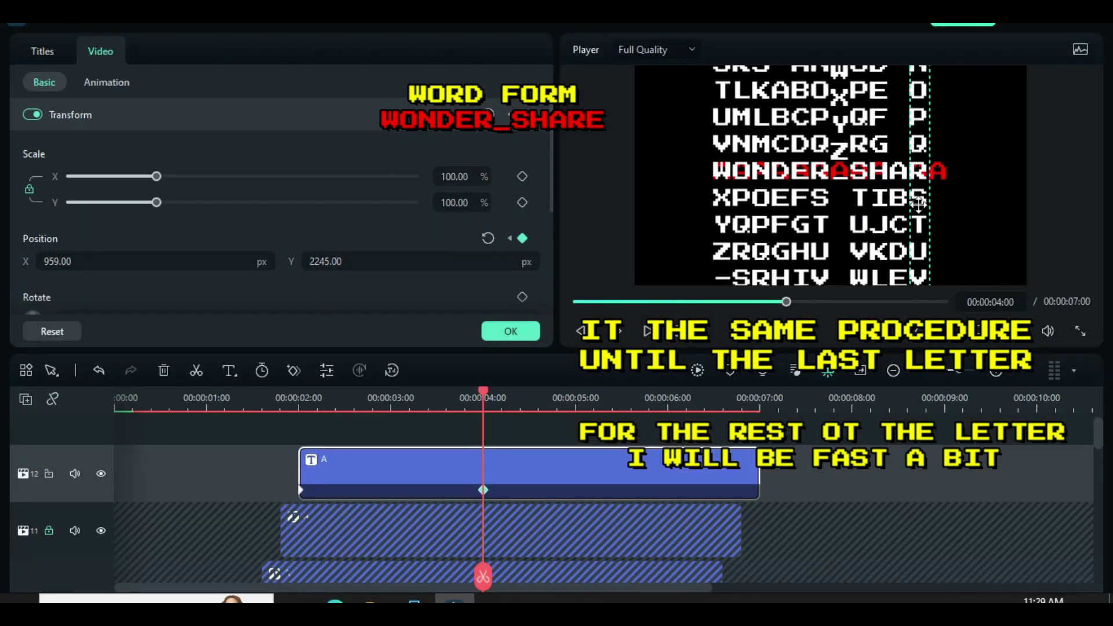
Lock the twelfth track, place the playhead at 00:00:02:05 and add a thirteenth video track as tall as the others.
click(53, 474)
click(317, 399)
click(25, 399)
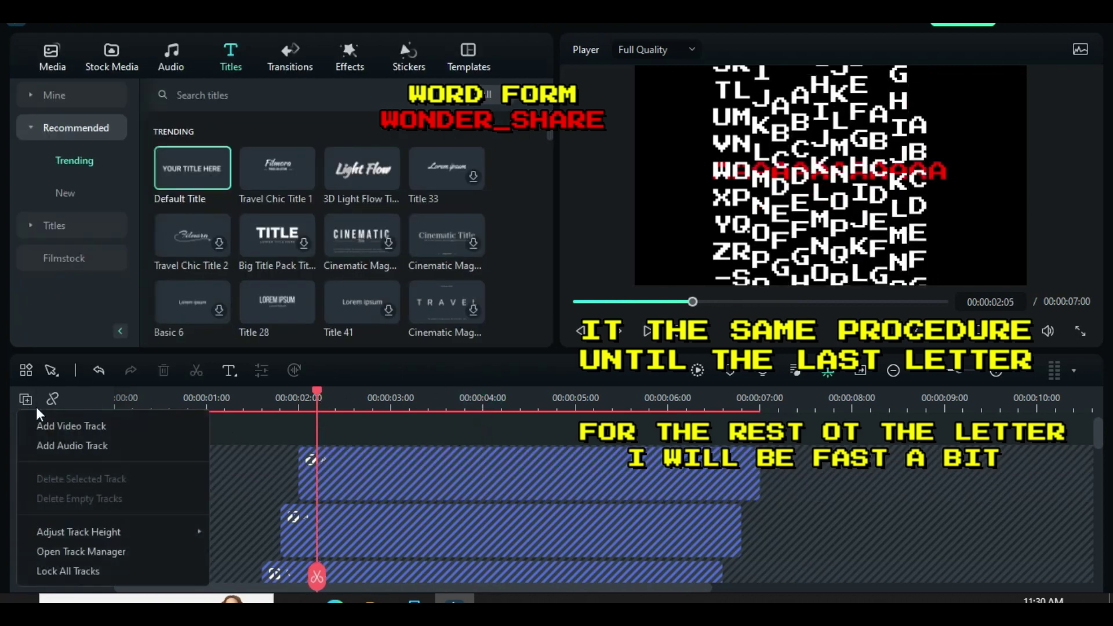
mouse_move(116, 532)
click(258, 551)
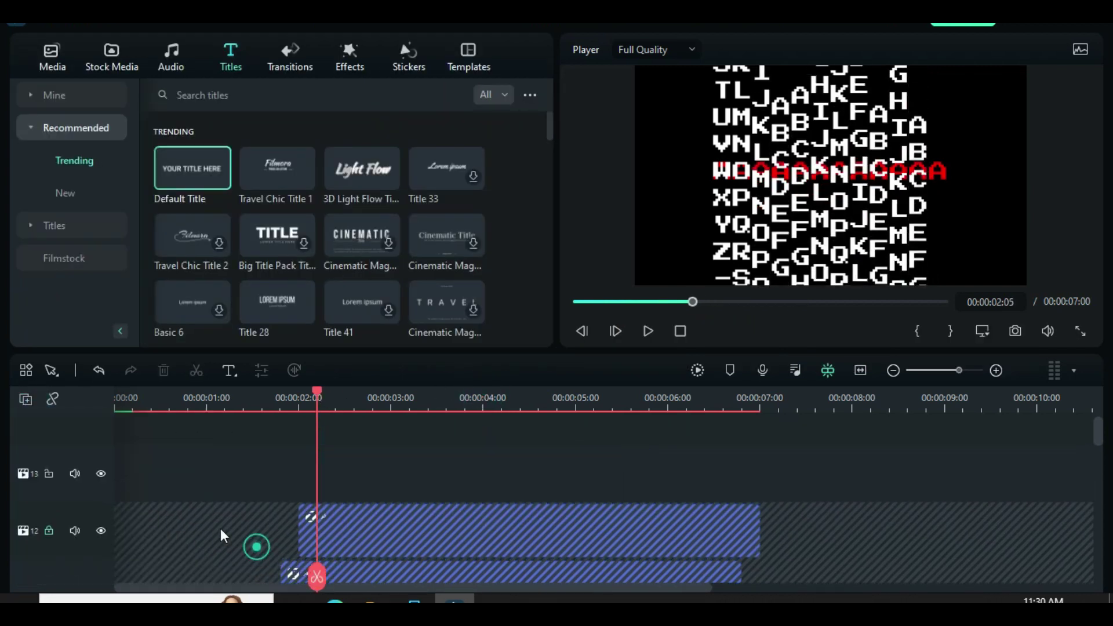
click(95, 455)
Paste the letter column into the thirteenth track and set its X position to 1055 px at the first keyframe.
right_click(333, 471)
click(376, 517)
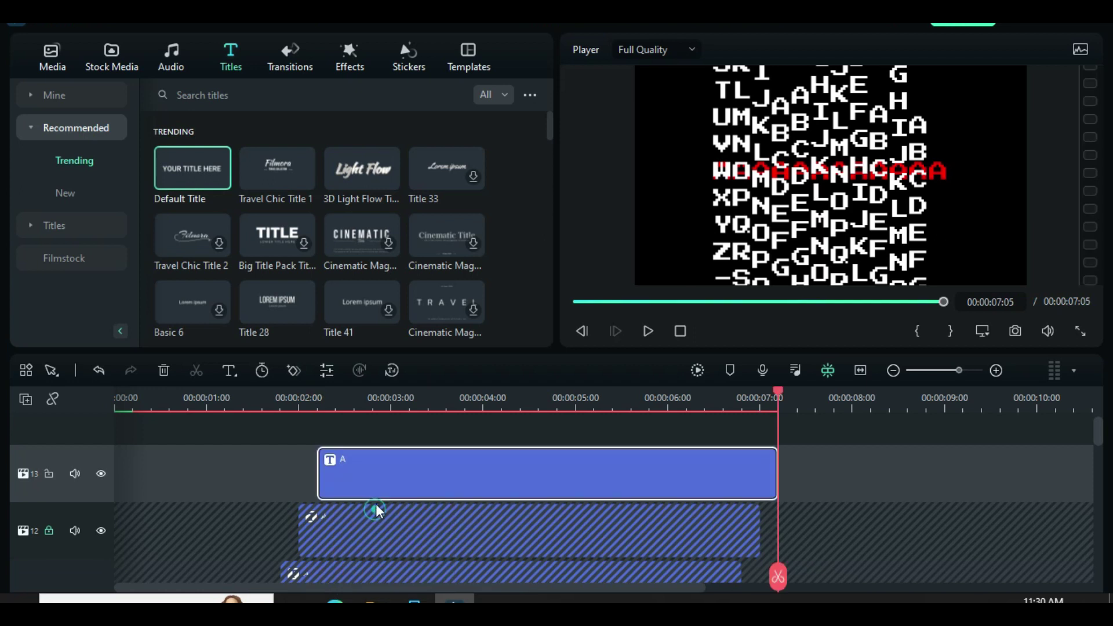
click(396, 461)
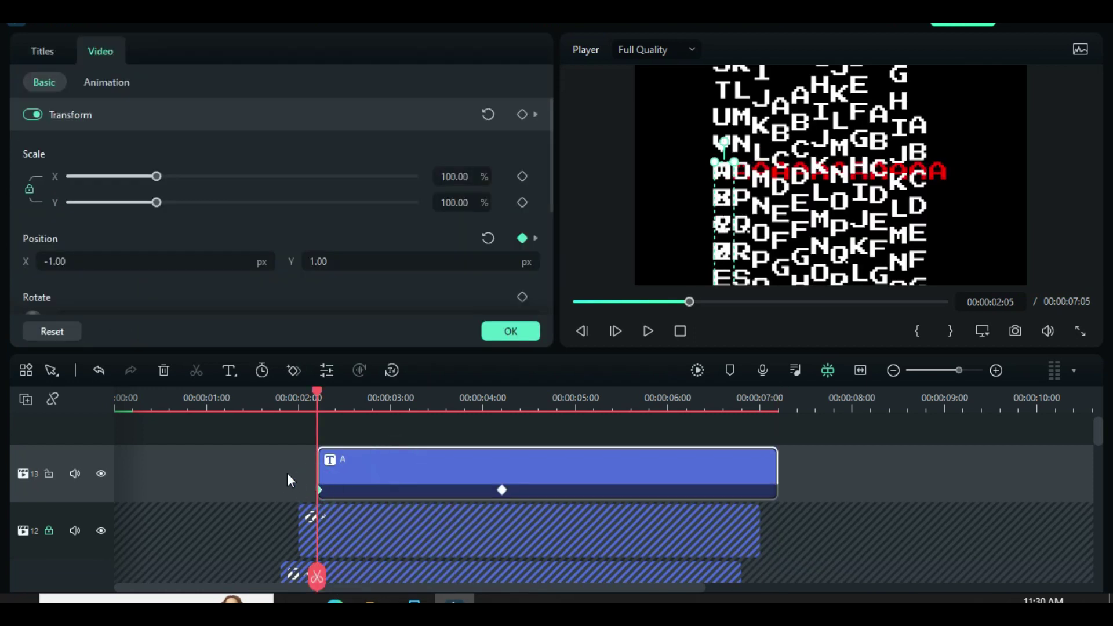
mouse_move(48, 259)
mouse_down()
mouse_move(145, 259)
mouse_move(67, 263)
mouse_up()
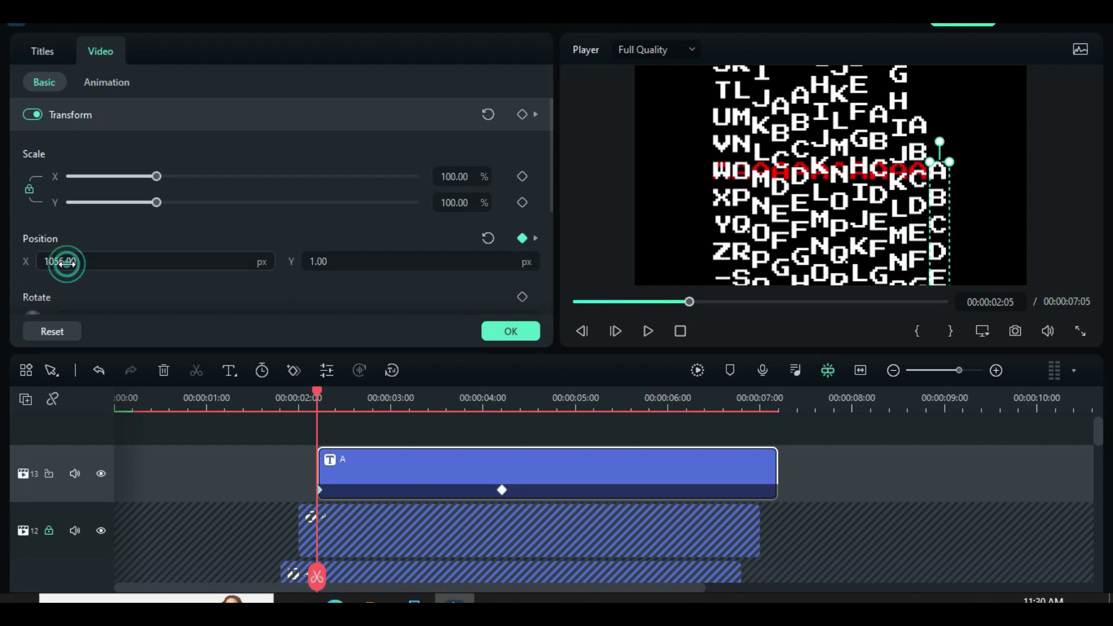
click(90, 234)
drag(81, 261, 73, 261)
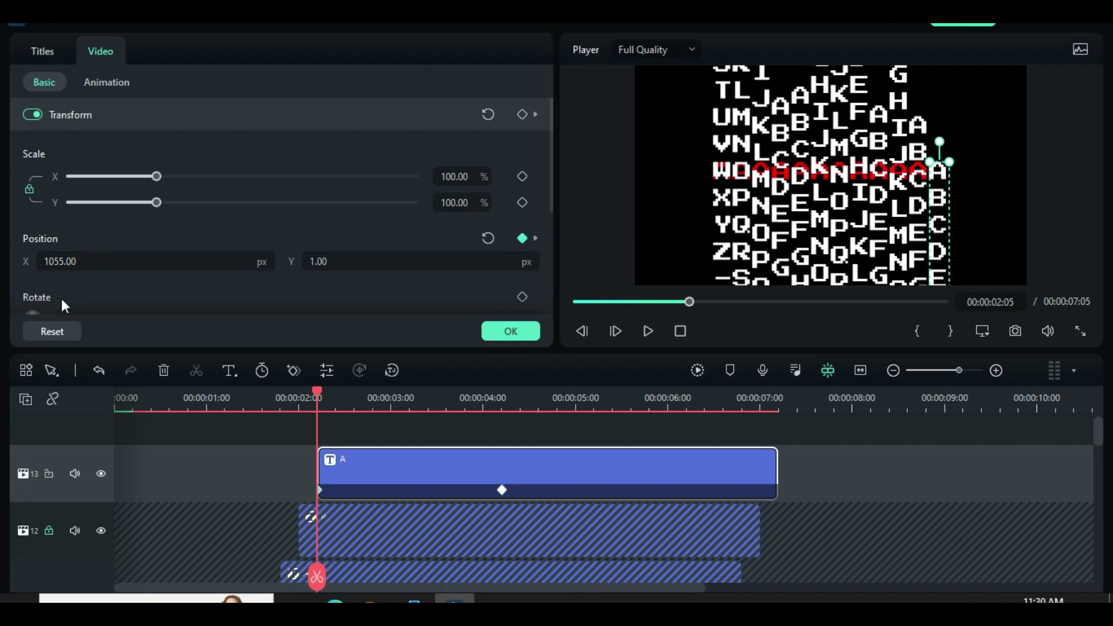
At the thirteenth track column's second keyframe, set X to 1055 px and Y to 529 px so its E covers the last red A.
click(502, 491)
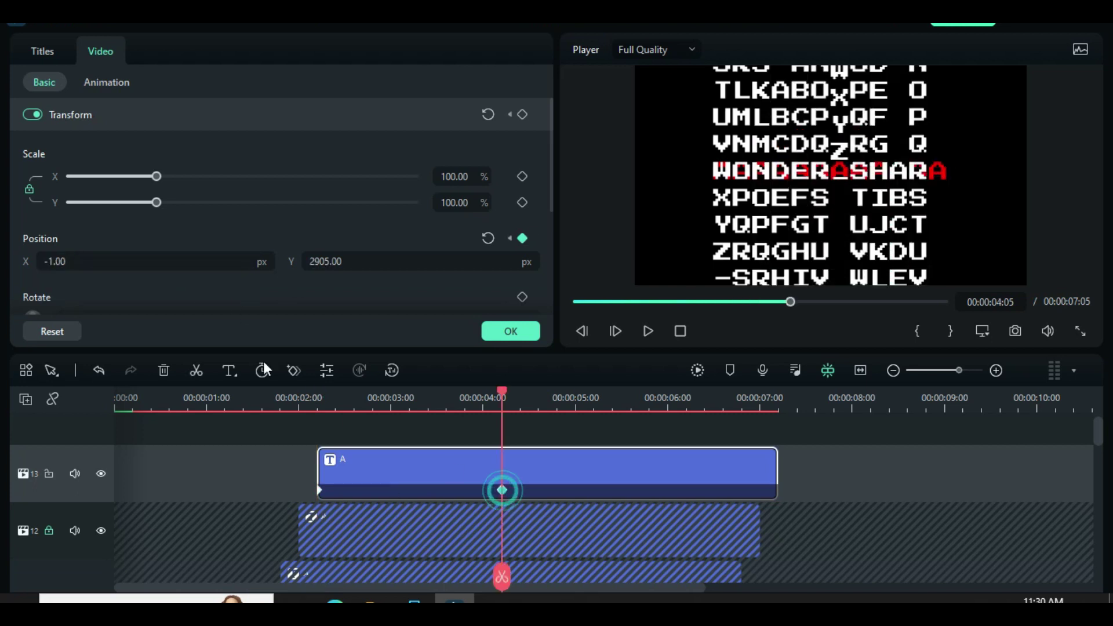
click(112, 270)
text(1)
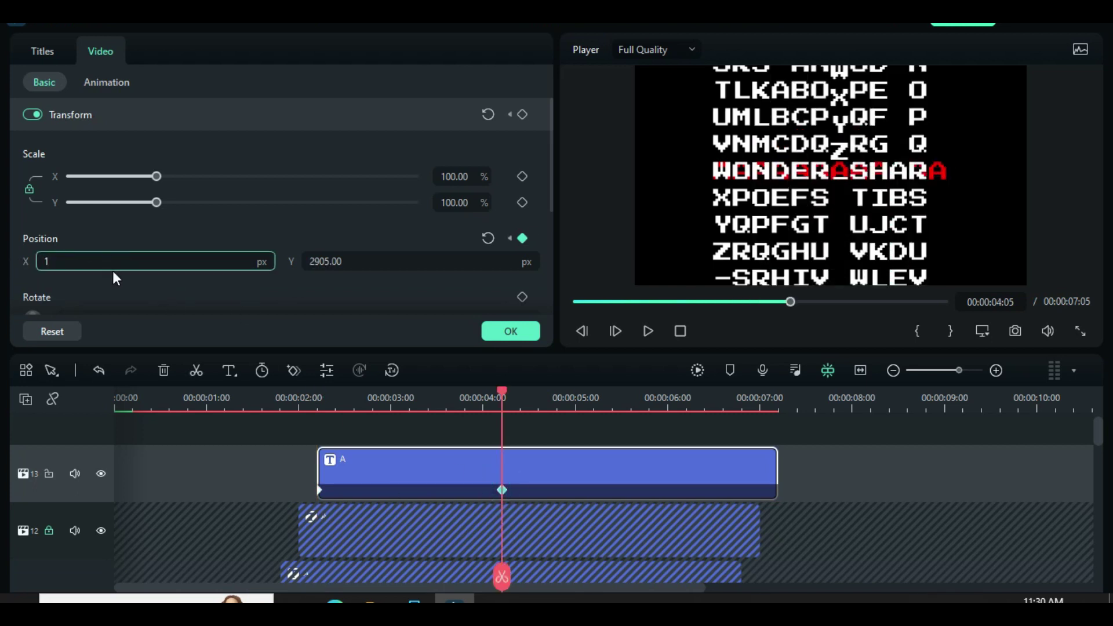
text(055)
click(107, 237)
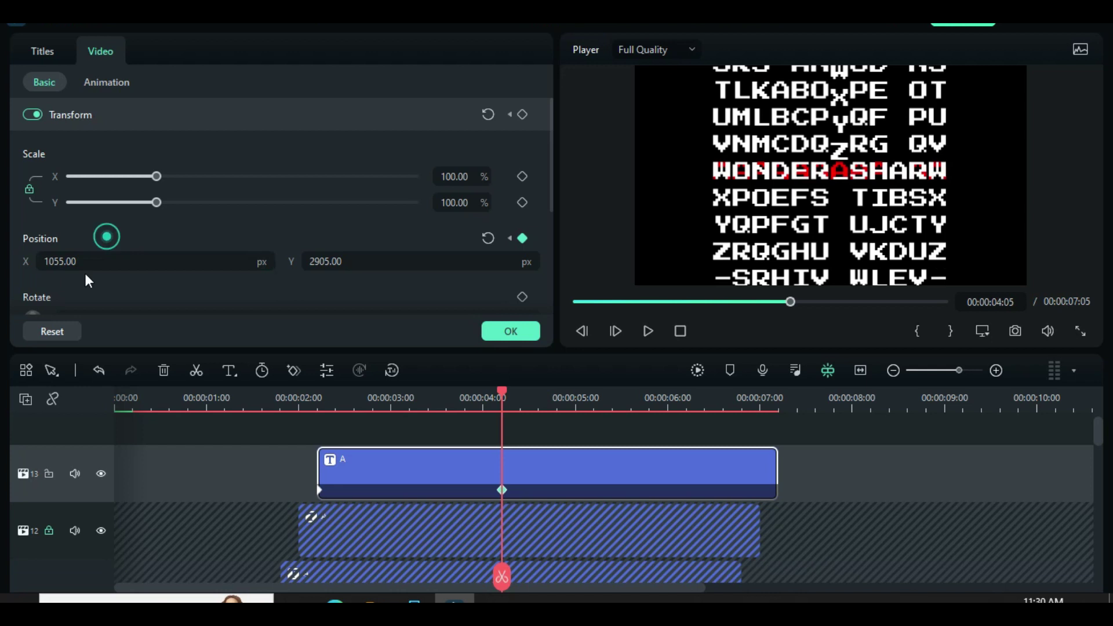
drag(396, 259, 110, 264)
drag(485, 265, 0, 298)
drag(426, 268, 365, 264)
click(1083, 329)
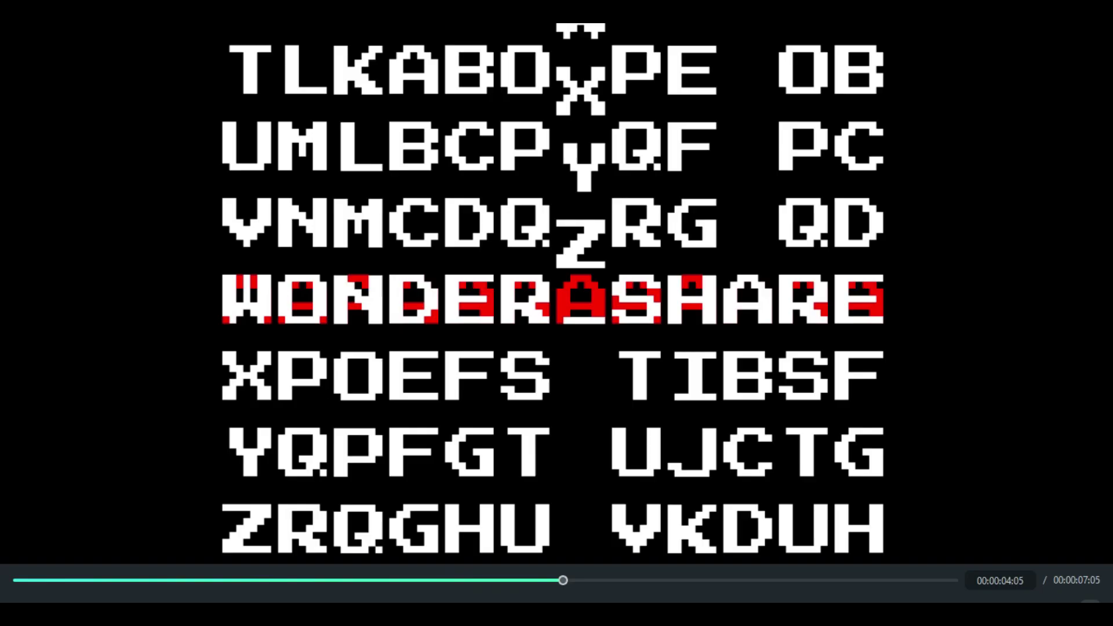
key(Escape)
Return the playhead to the start of the timeline and confirm the last letter column's settings.
mouse_move(486, 398)
mouse_down()
mouse_move(476, 398)
mouse_move(503, 391)
mouse_up()
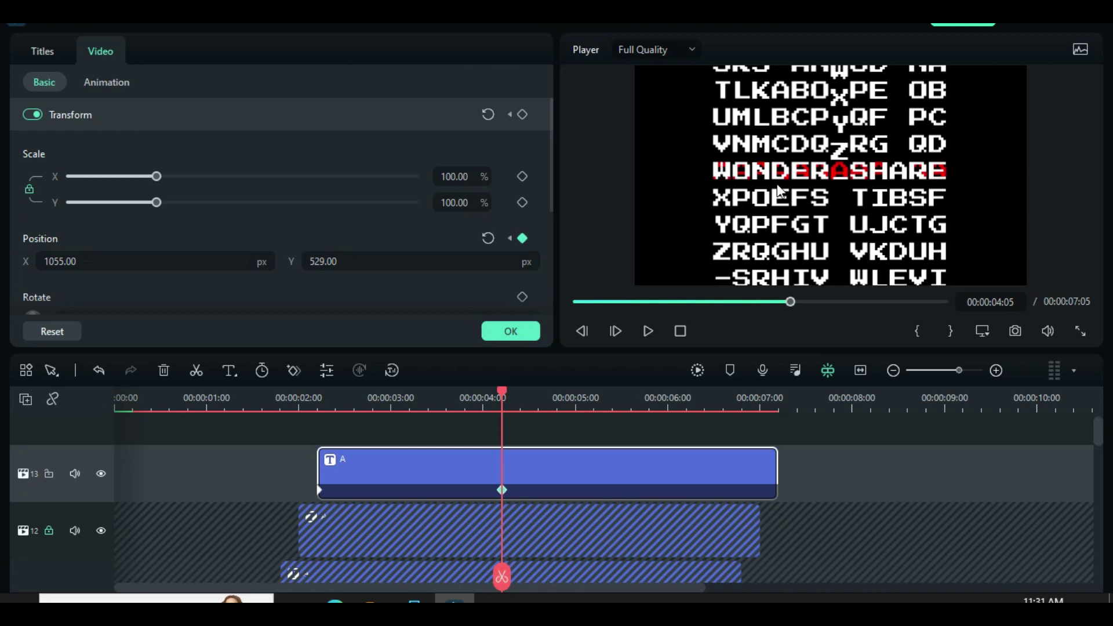
click(575, 301)
click(510, 331)
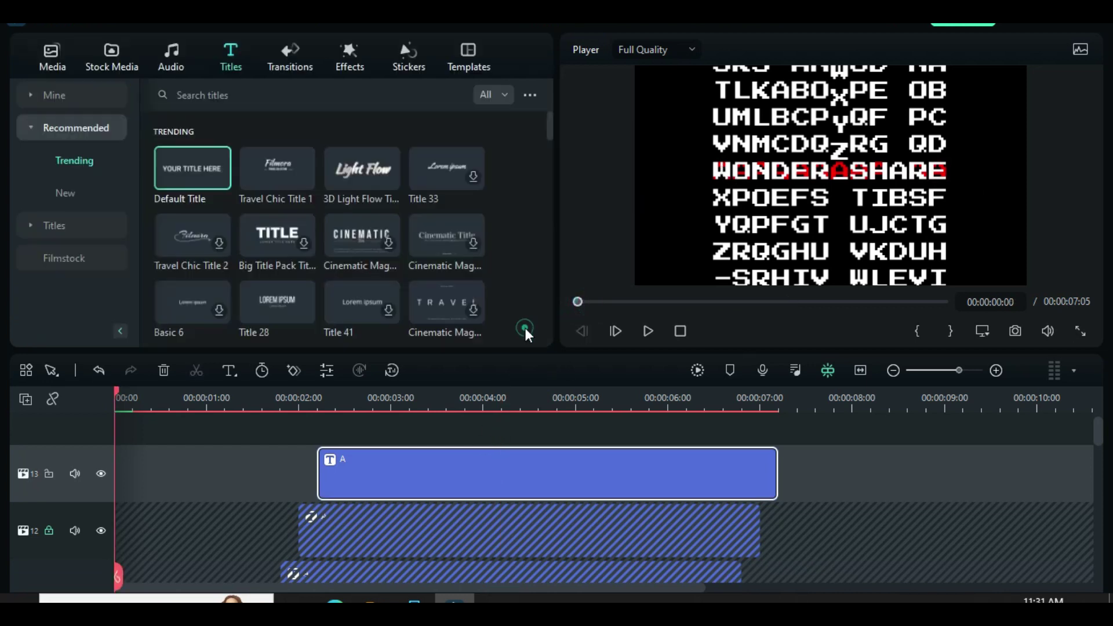
Unlock all tracks together and render the timeline preview for smooth playback.
click(25, 399)
click(68, 571)
click(26, 399)
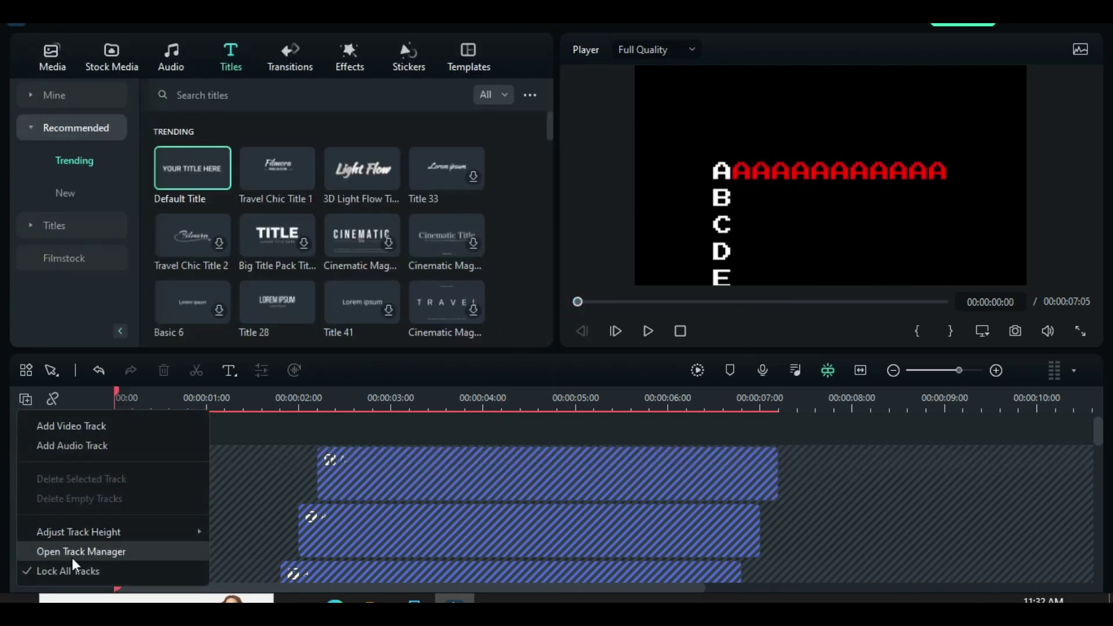
click(67, 571)
click(697, 371)
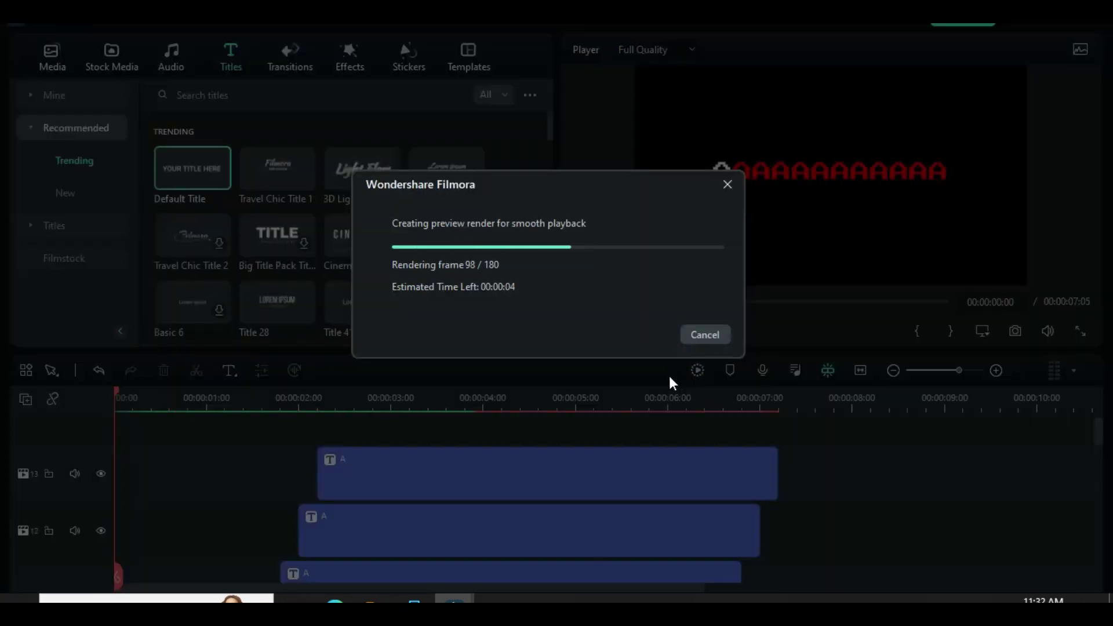
Play the rendered letter animation through, replay it, and return the playhead to the start of the timeline.
click(646, 330)
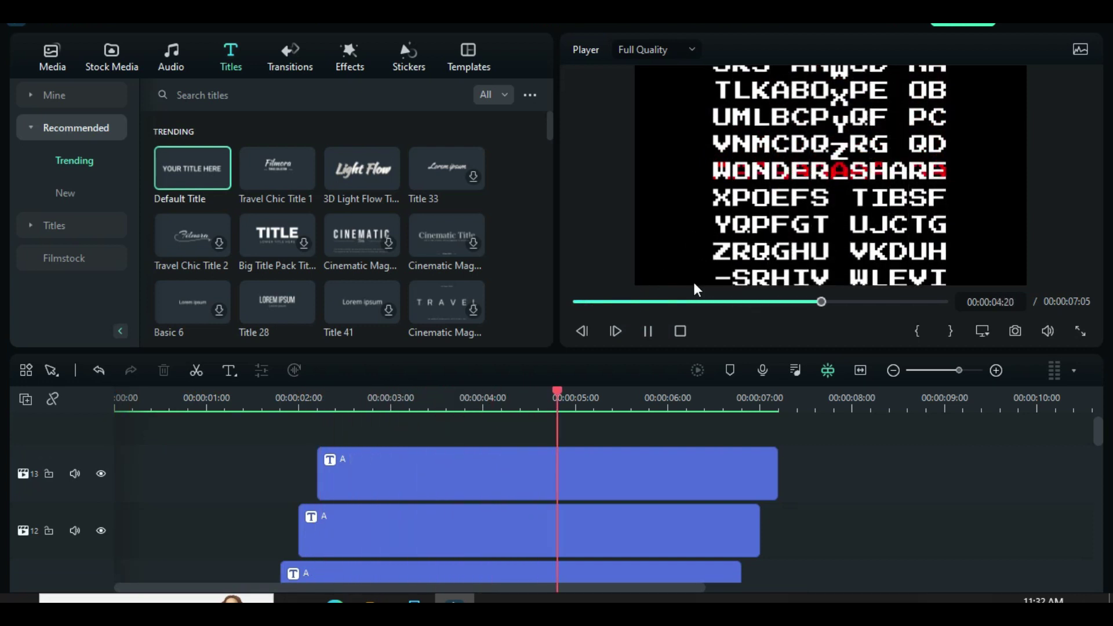
click(649, 328)
click(577, 300)
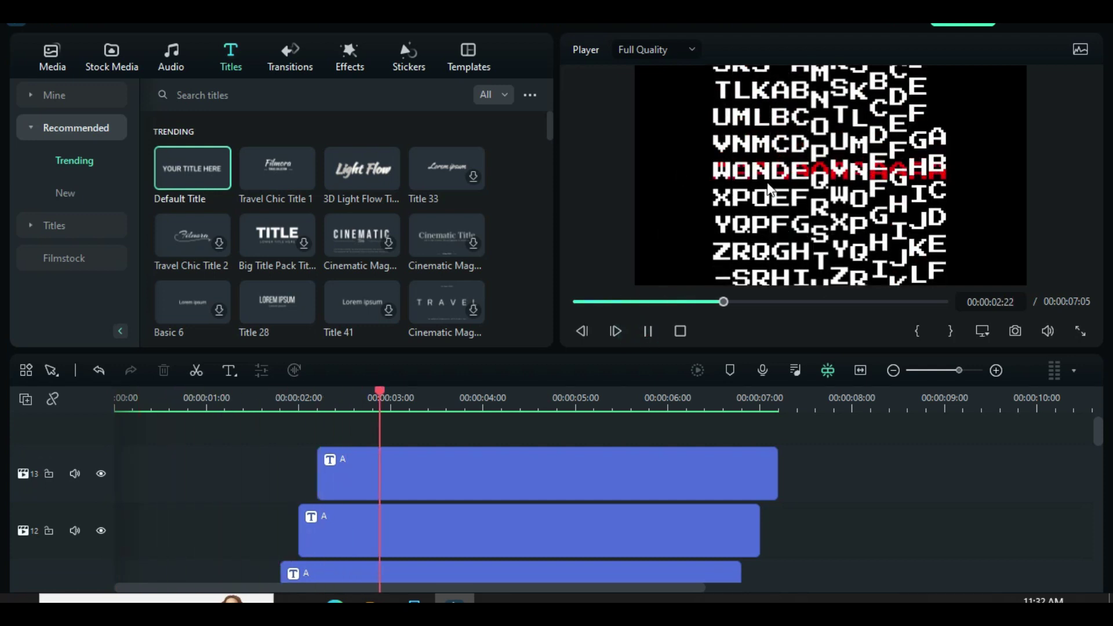
click(648, 331)
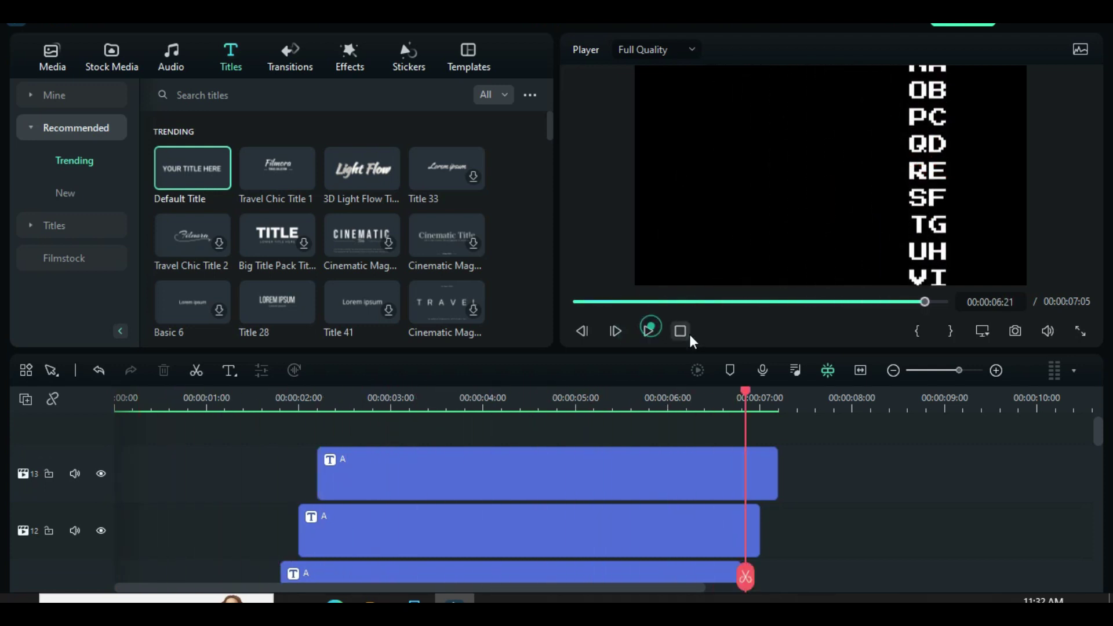
click(577, 302)
Reduce the height of all timeline tracks so more of the staggered letter columns fit in view.
click(26, 400)
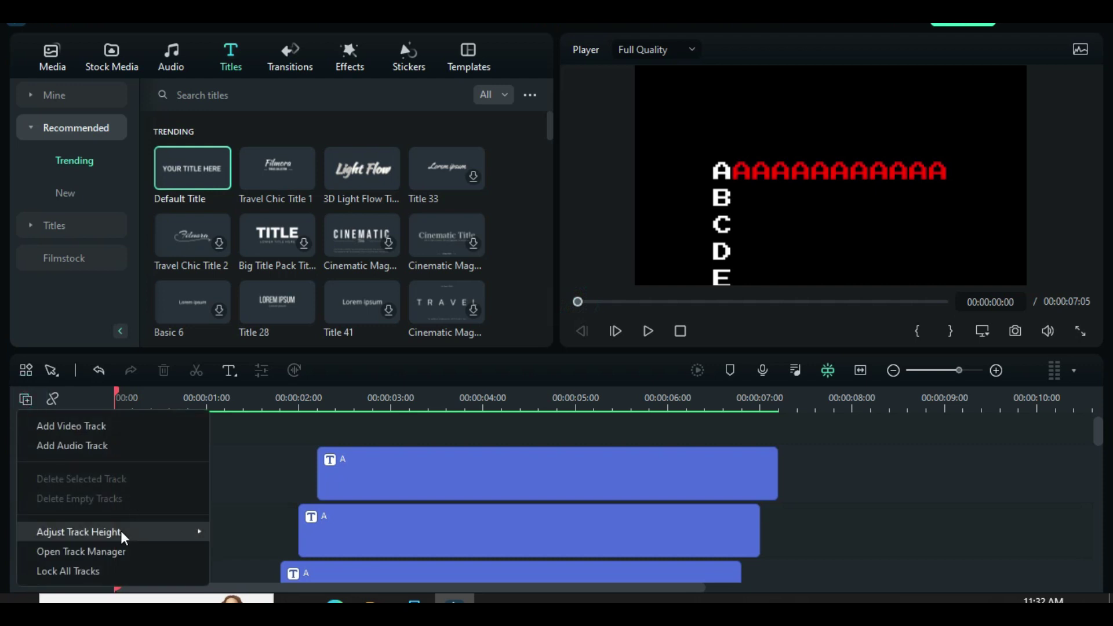
mouse_move(119, 530)
click(249, 539)
scroll(348, 497, down, 5)
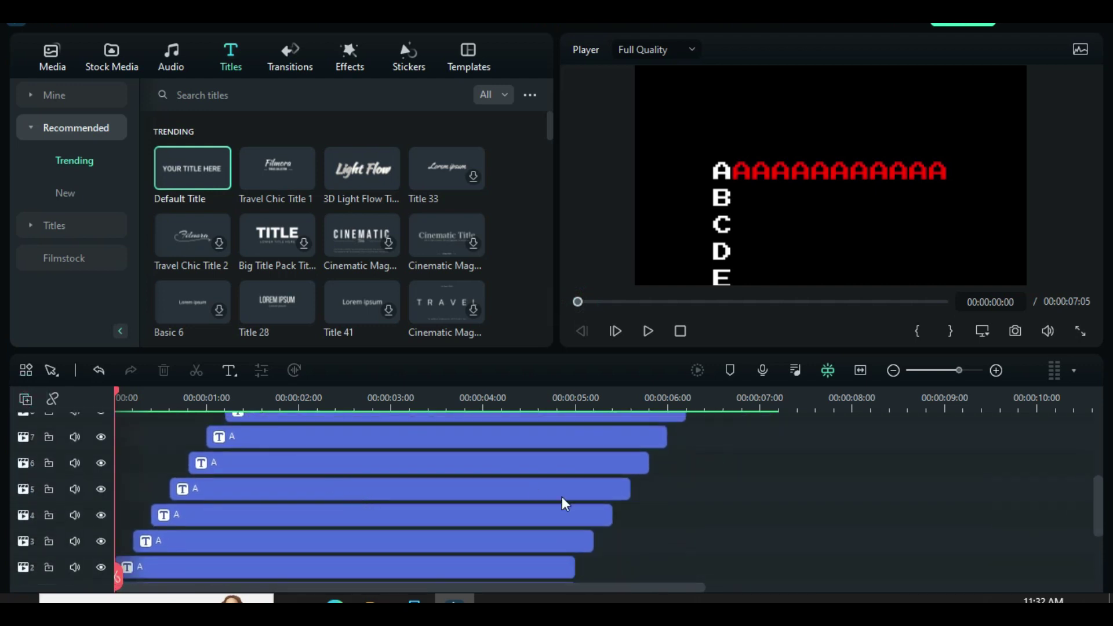
scroll(410, 506, up, 5)
Select all title clips and shift them together so the earliest ones start at 00:00:00:05.
drag(172, 439, 609, 534)
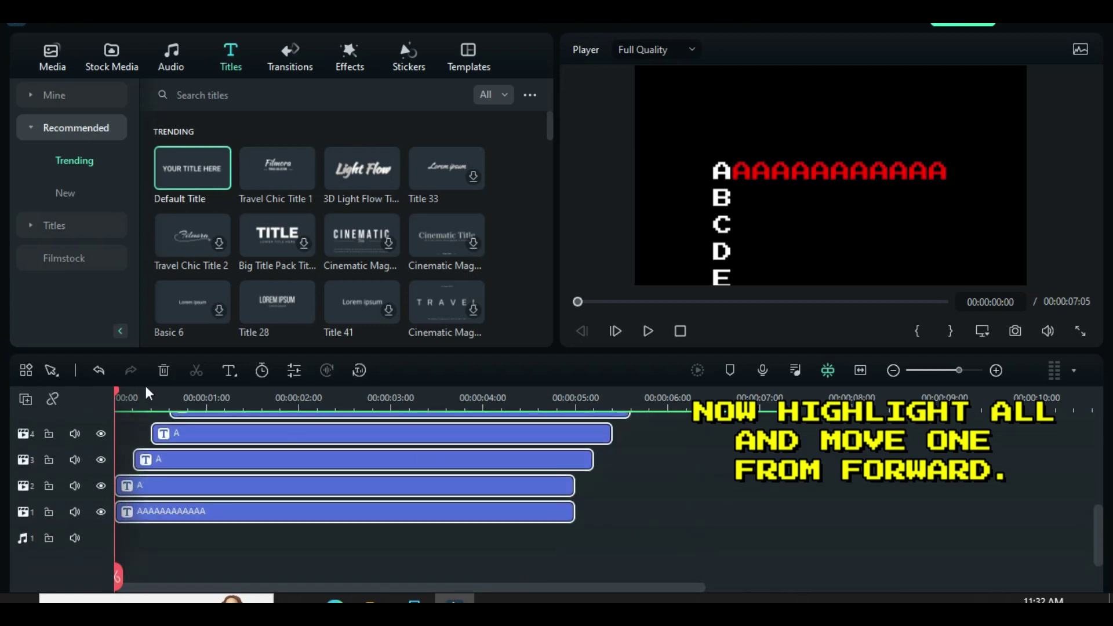
click(133, 397)
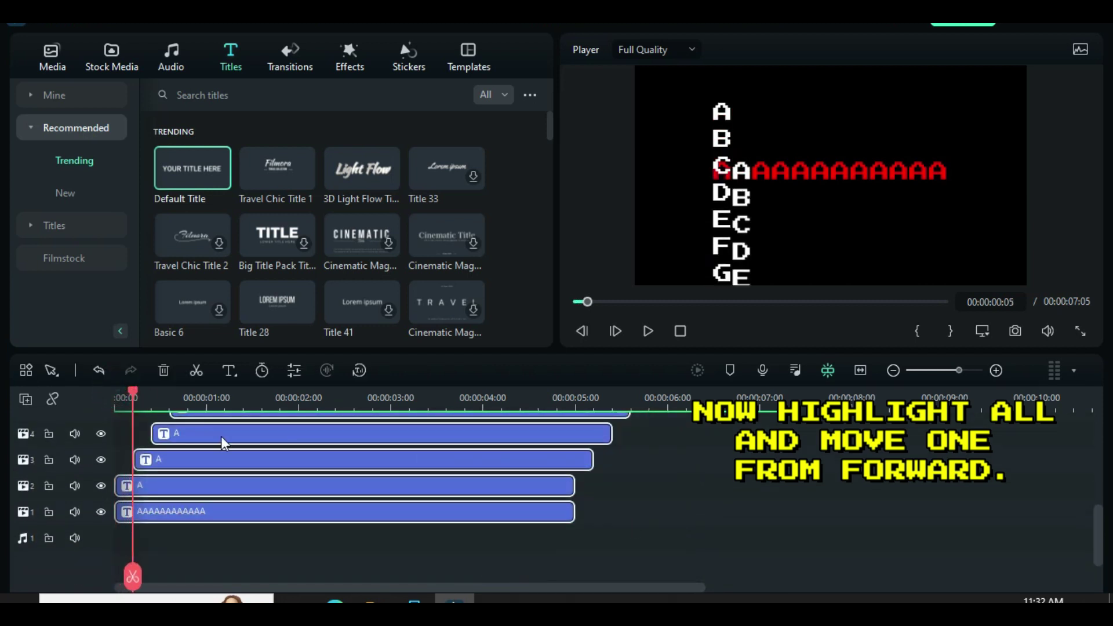
drag(177, 487, 203, 492)
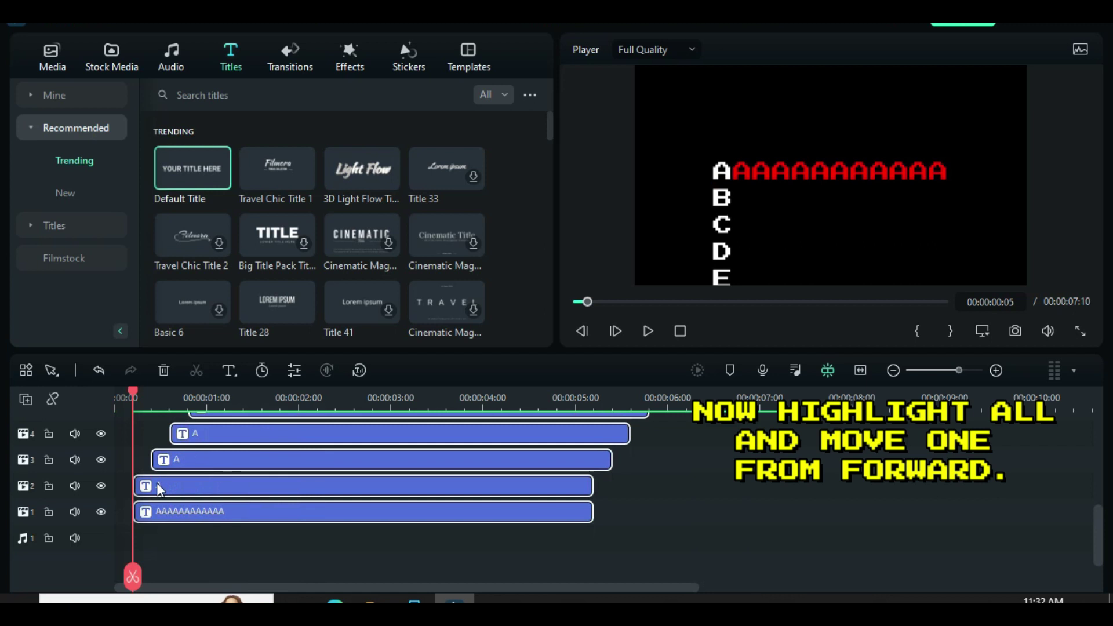
scroll(448, 495, up, 5)
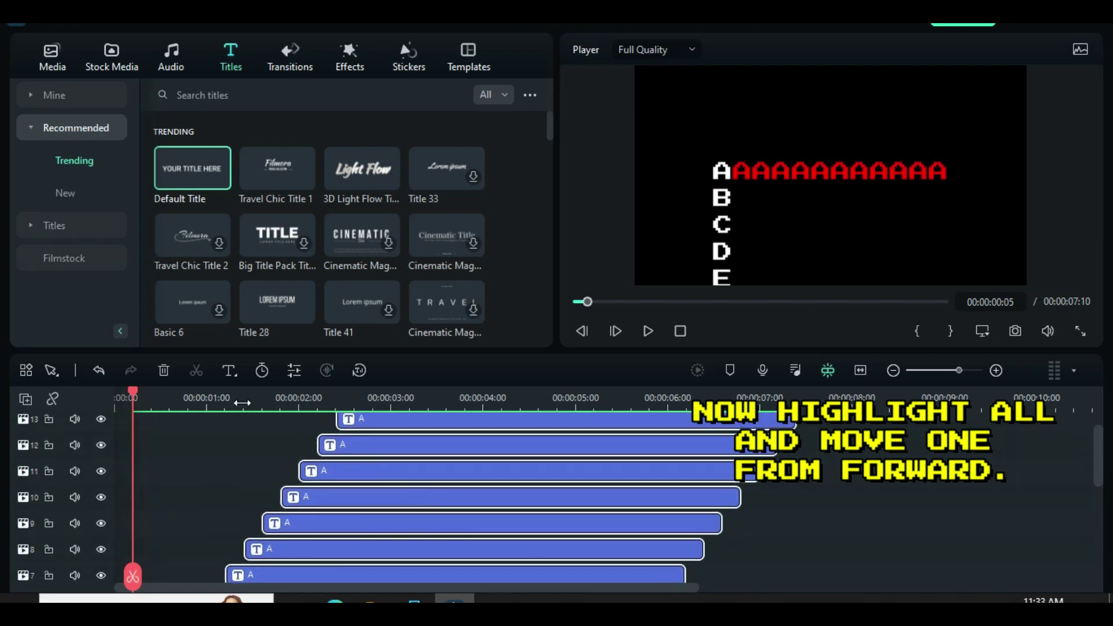
mouse_move(133, 391)
mouse_down()
mouse_move(143, 391)
mouse_move(133, 391)
mouse_up()
Delete the red placeholder title from track 1, keeping only the white letter columns.
scroll(390, 455, down, 5)
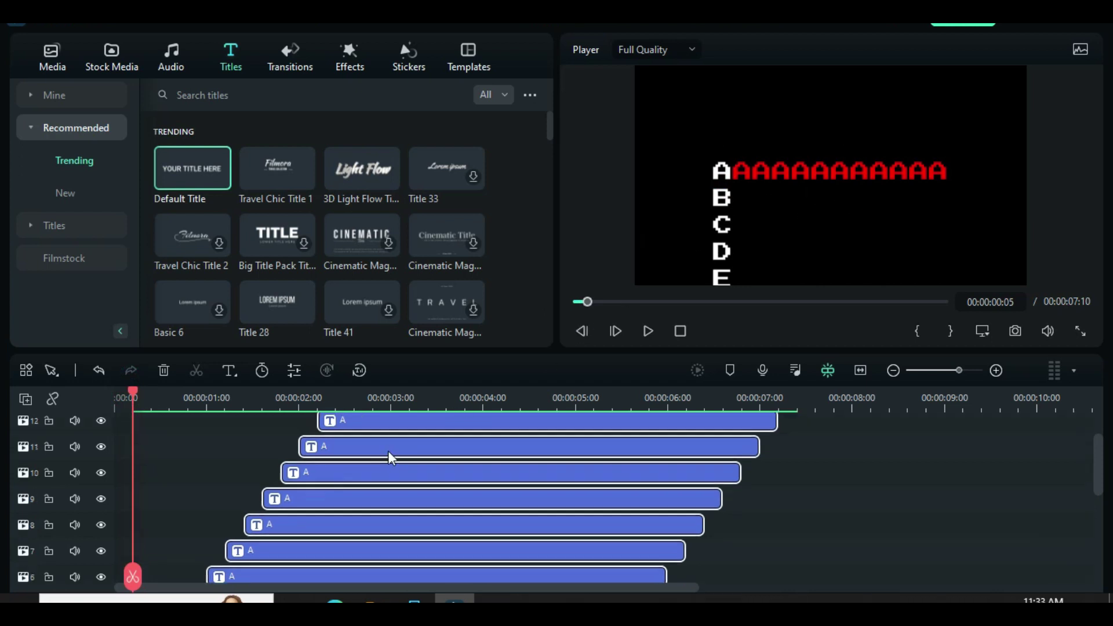
click(261, 510)
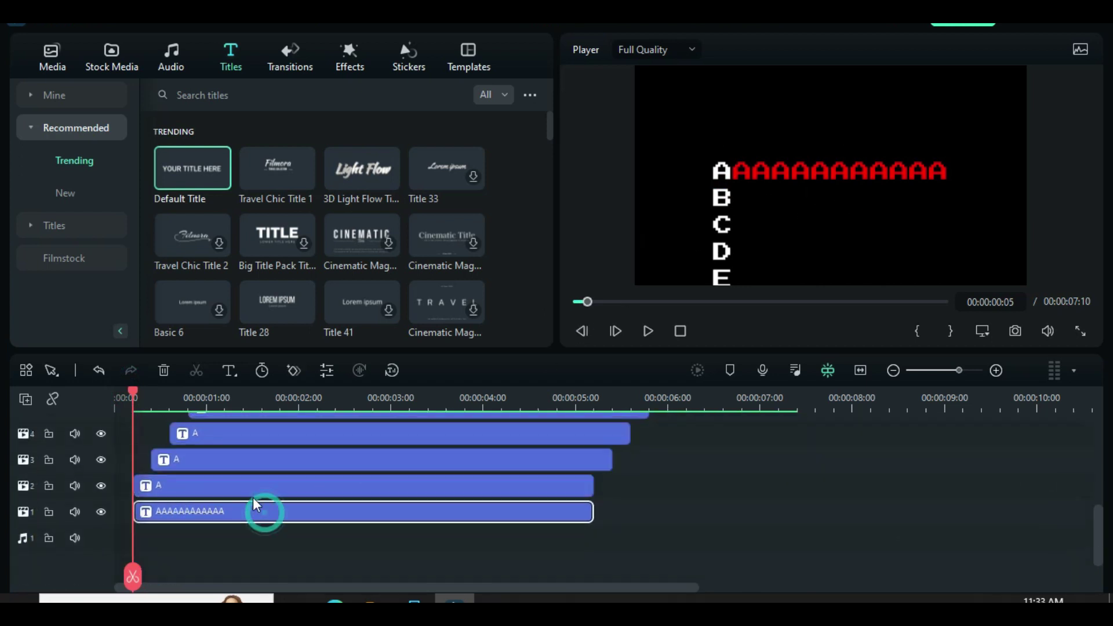
click(164, 372)
scroll(394, 488, up, 5)
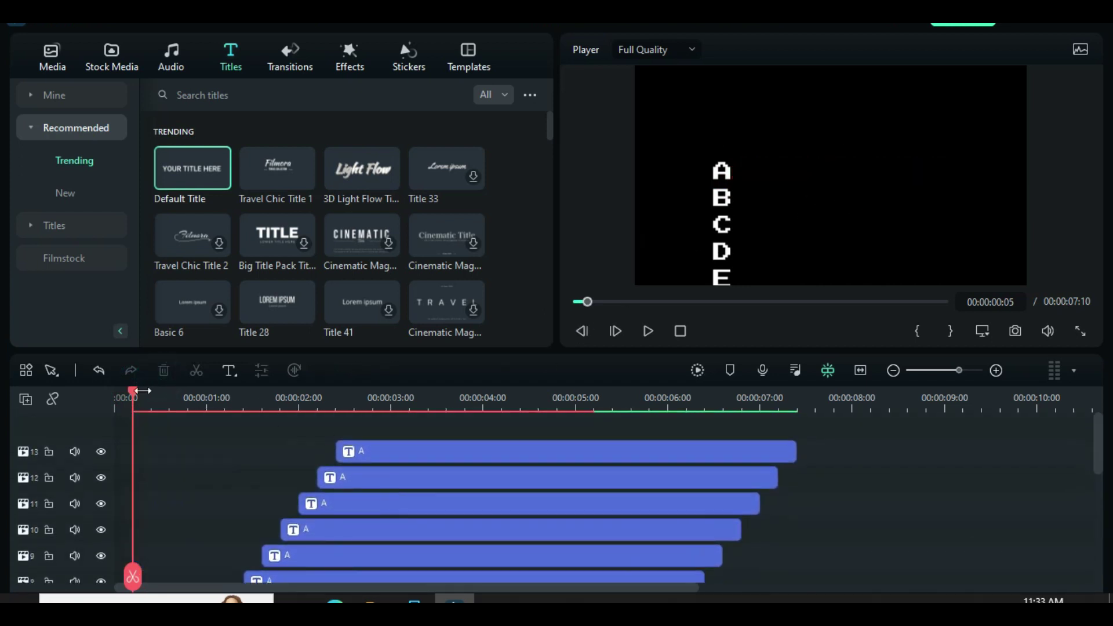
Split all letter columns at 00:00:04:24 and delete the parts after the cut.
drag(138, 400, 575, 415)
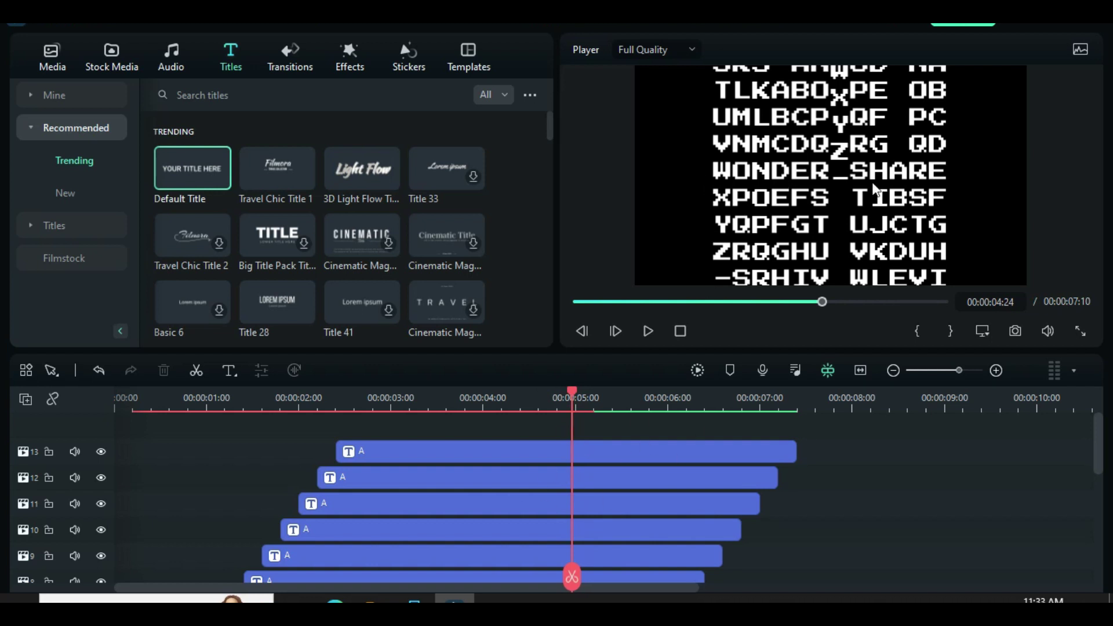
drag(425, 430, 509, 473)
click(197, 370)
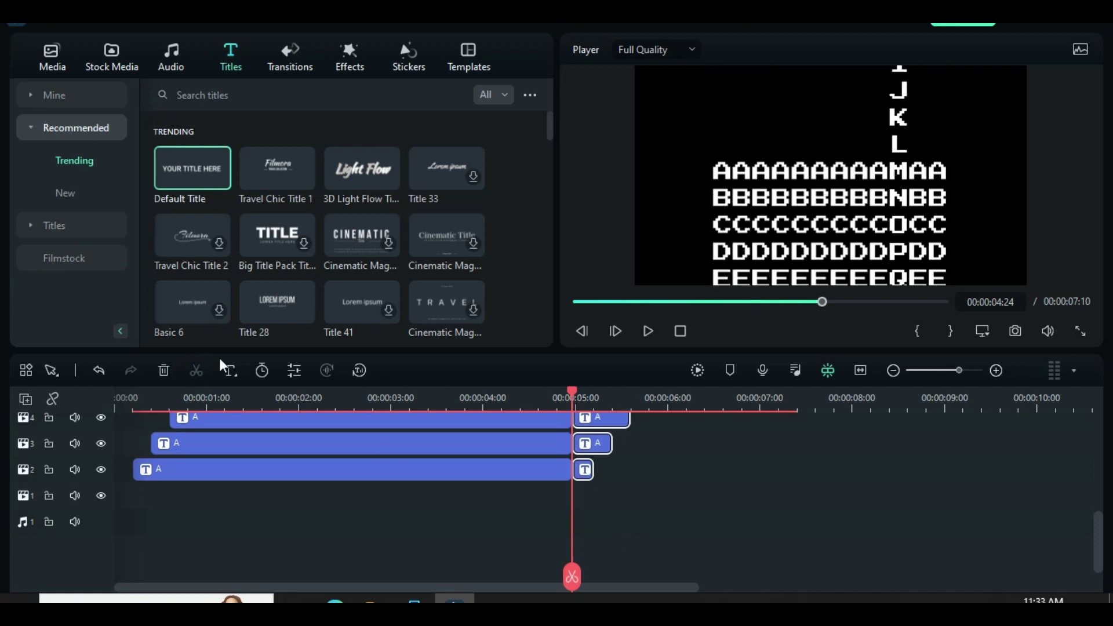
scroll(580, 528, up, 5)
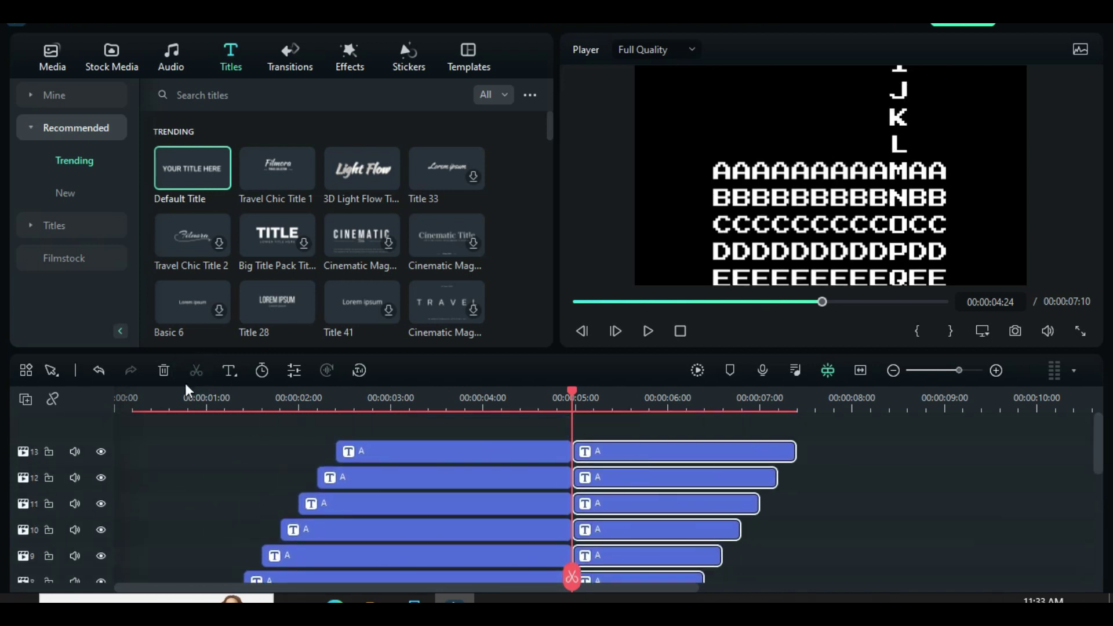
click(164, 370)
Render the timeline preview again and play the trimmed letter animation from the start.
click(574, 303)
click(697, 370)
scroll(644, 458, down, 5)
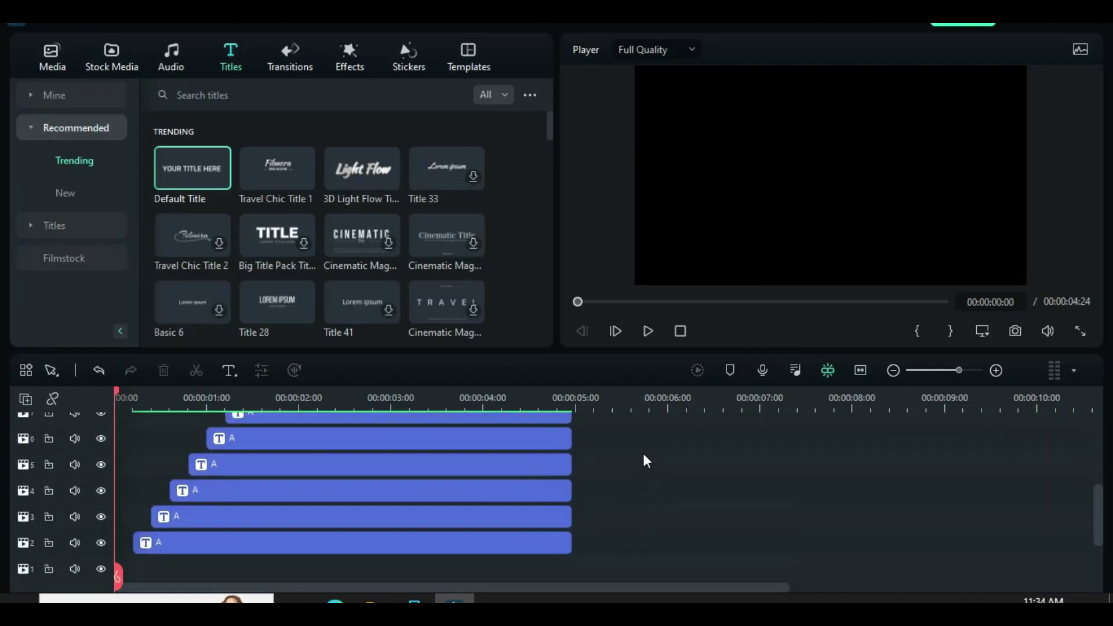
scroll(620, 518, up, 6)
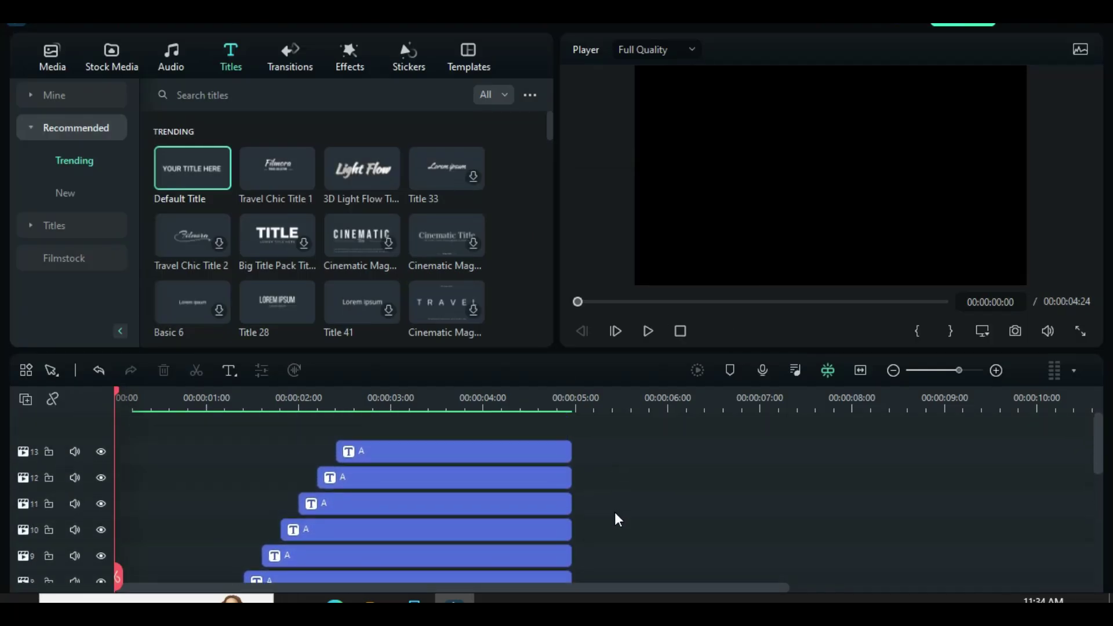
scroll(620, 518, down, 5)
click(649, 332)
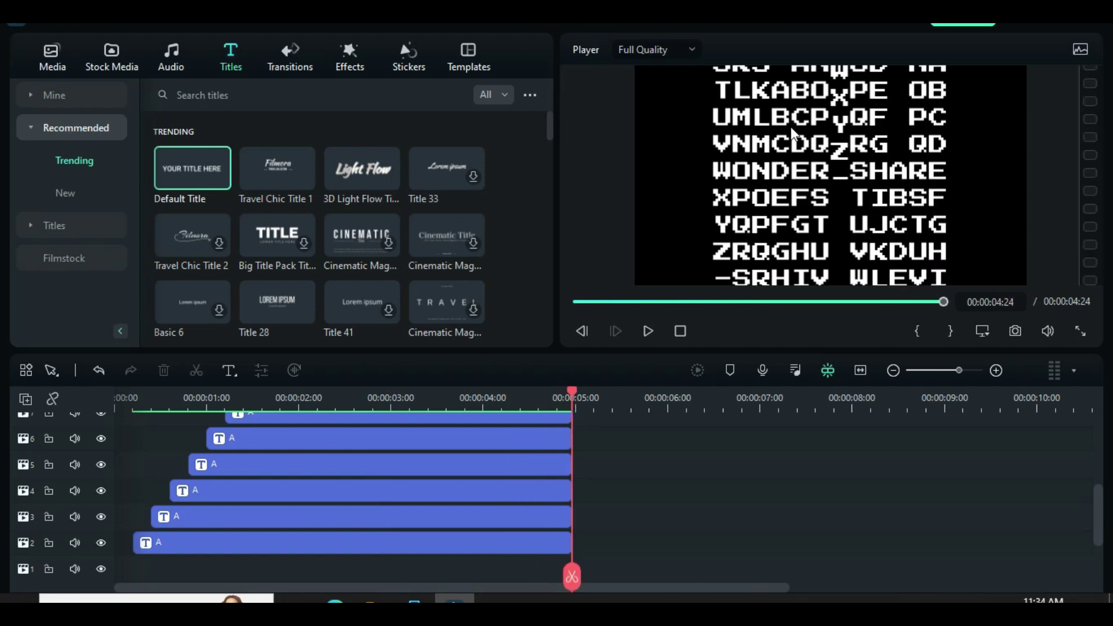
Export the letter animation as WONDERSSSS.mp4 and close the export window.
click(956, 27)
click(703, 197)
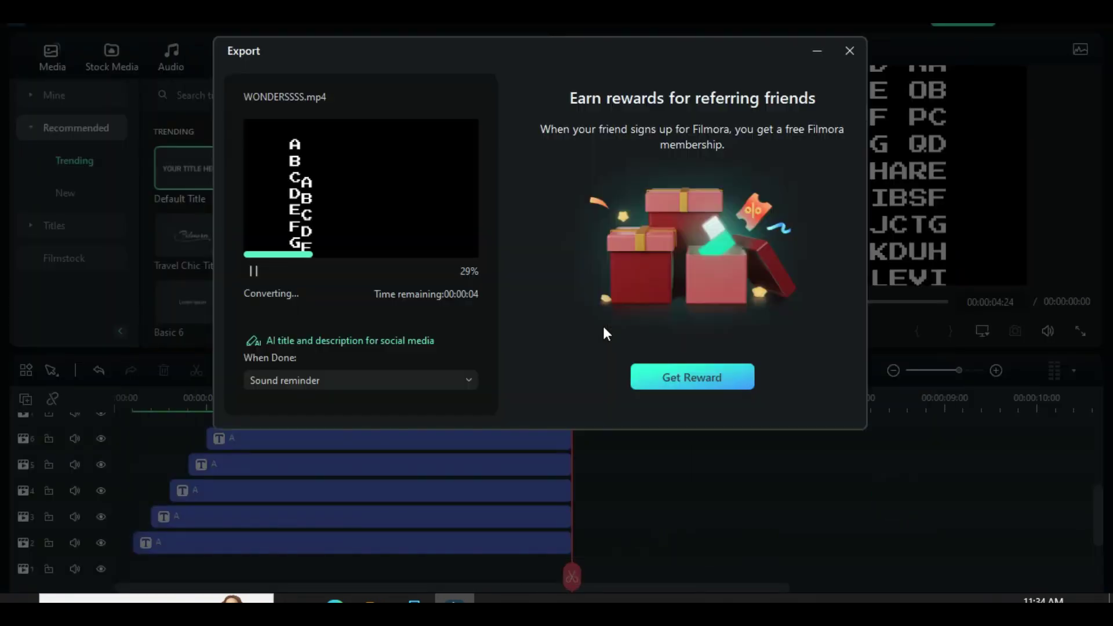
click(847, 49)
Delete all letter column clips from the timeline and remove the empty tracks.
scroll(458, 461, up, 1)
scroll(457, 461, down, 2)
drag(613, 516, 344, 383)
click(163, 370)
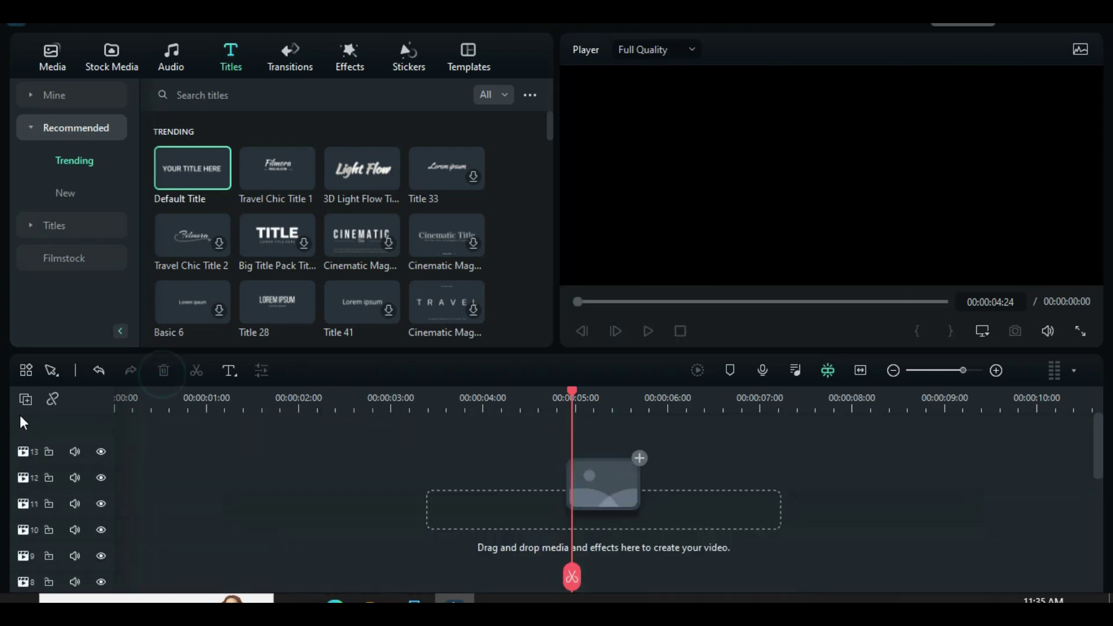
right_click(25, 414)
click(68, 500)
Import the exported WONDERSSSS video and place it at the start of video track 1.
drag(572, 406, 115, 425)
click(56, 60)
click(180, 95)
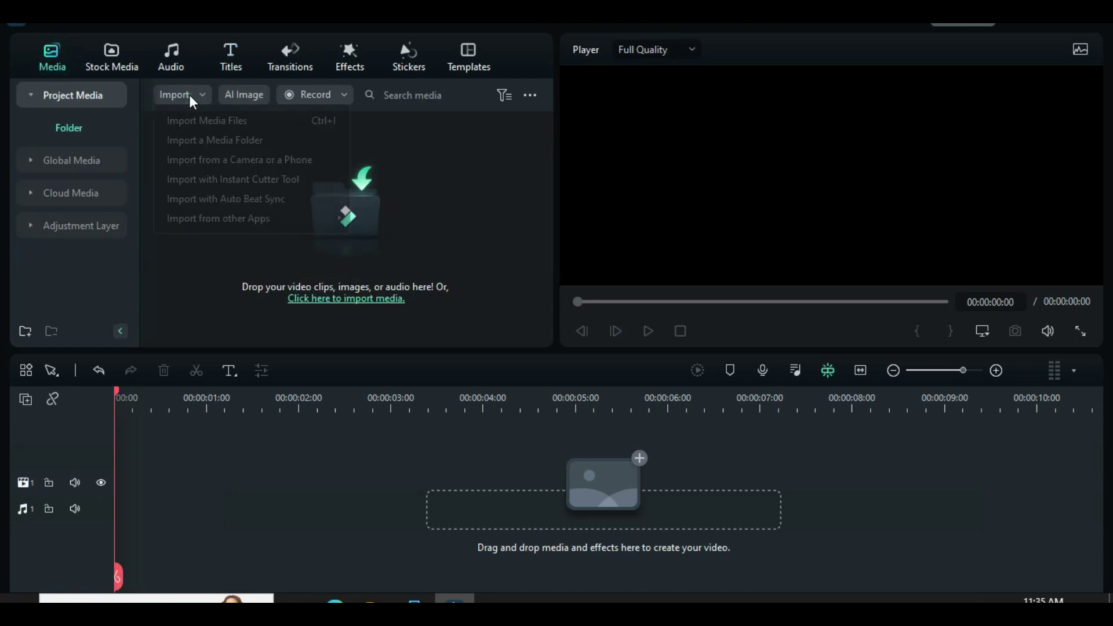
click(191, 123)
drag(277, 168, 113, 467)
Increase the timeline track height and play the WONDERSSSS clip.
click(25, 400)
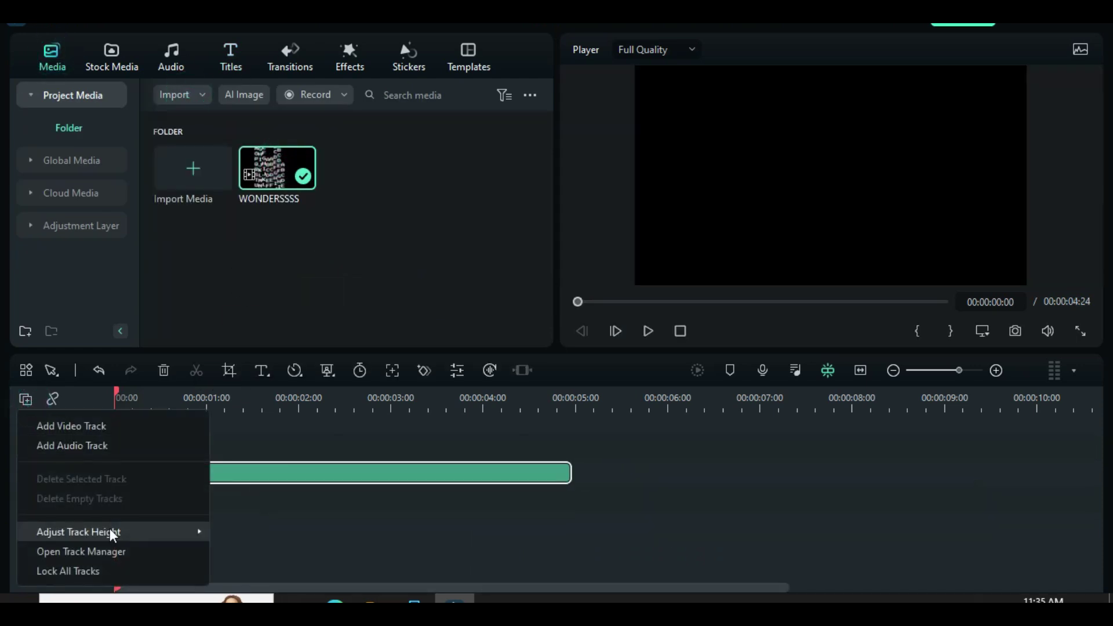
mouse_move(112, 532)
click(234, 545)
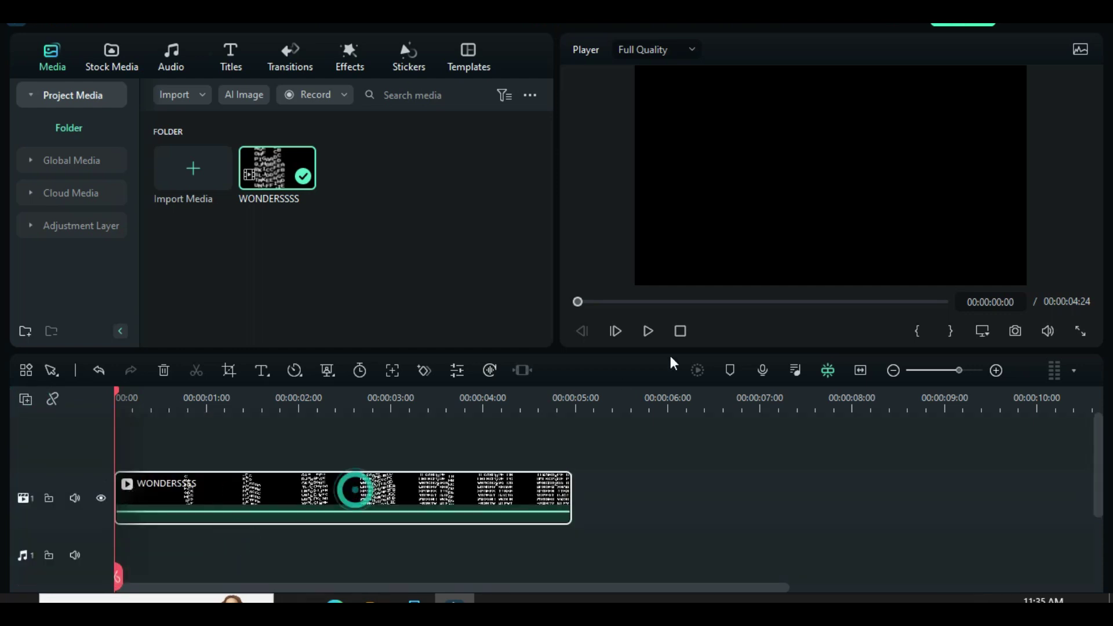
click(648, 332)
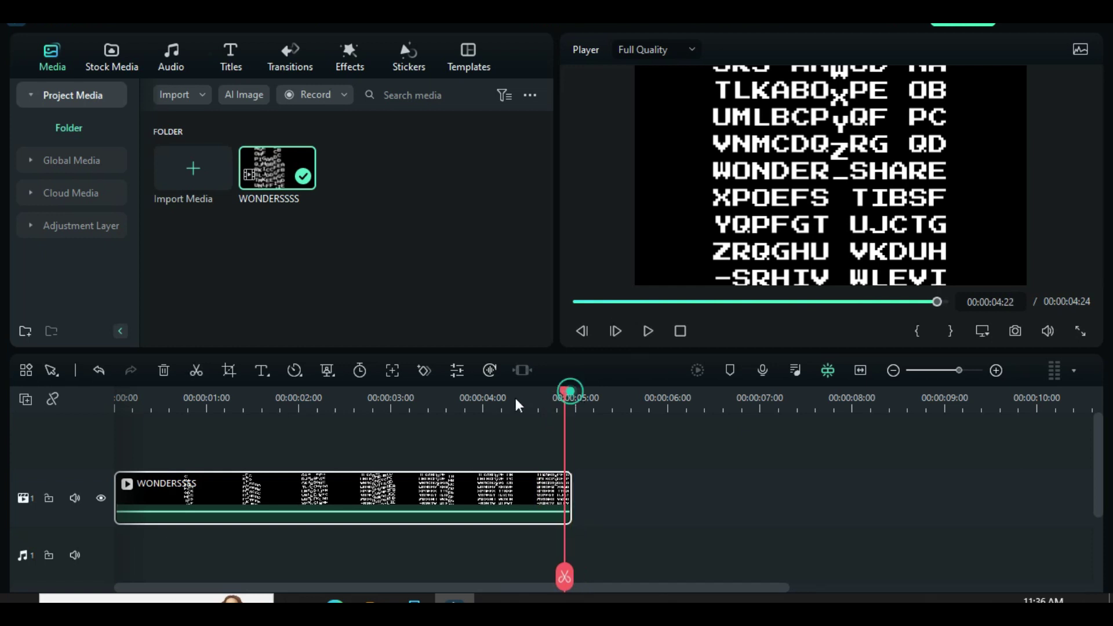
Apply a rectangle mask to the WONDERSSSS clip with the playhead at 00:00:04:00.
click(484, 406)
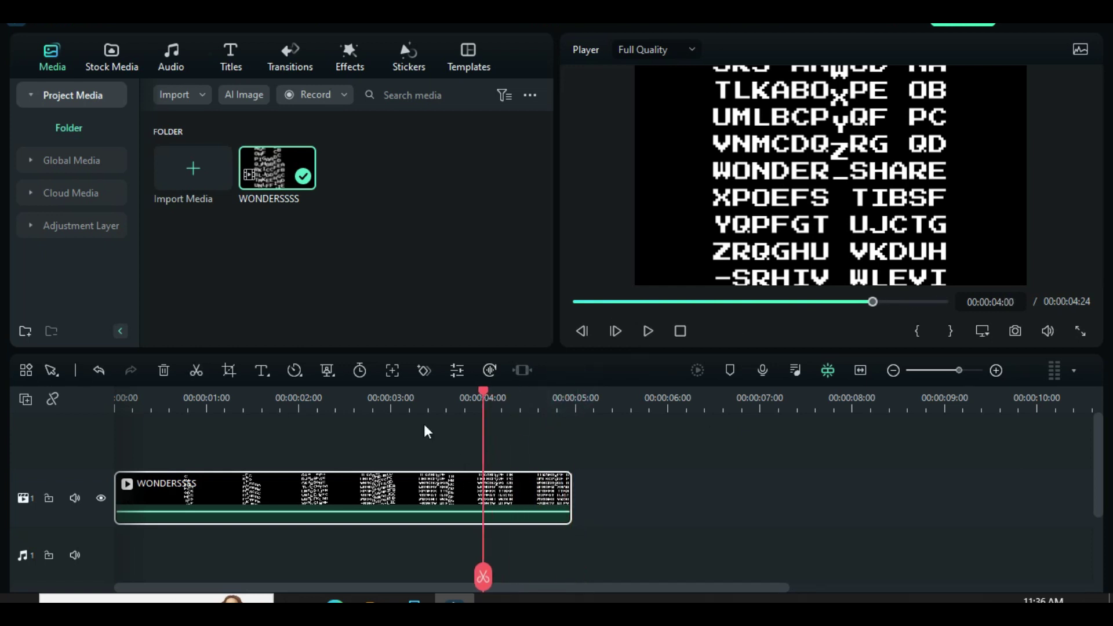
double_click(378, 502)
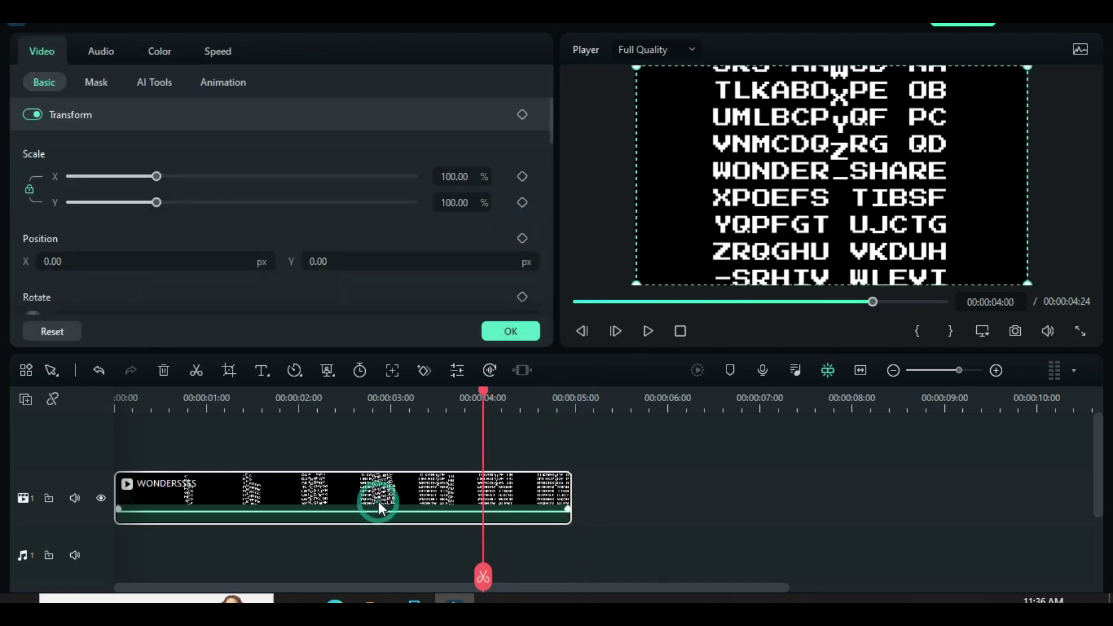
click(93, 81)
click(177, 128)
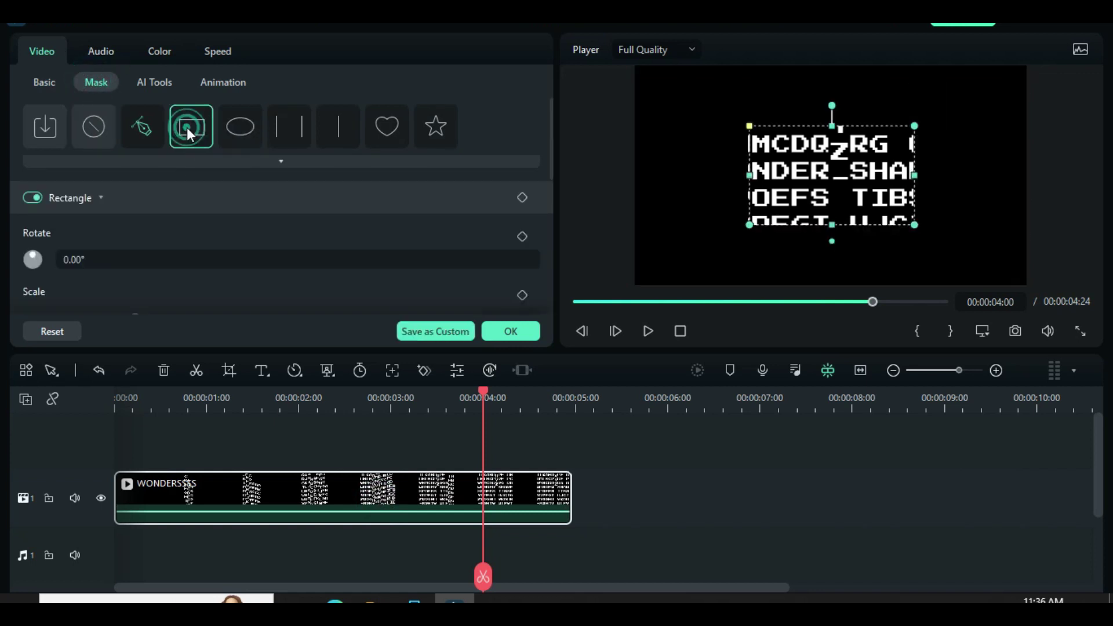
Resize the rectangle mask to a width of 49.91% and a height of 7.91%.
drag(550, 145, 552, 208)
drag(137, 174, 189, 175)
drag(553, 174, 554, 184)
drag(160, 268, 64, 265)
drag(552, 230, 549, 226)
click(246, 218)
click(186, 161)
scroll(558, 193, down, 2)
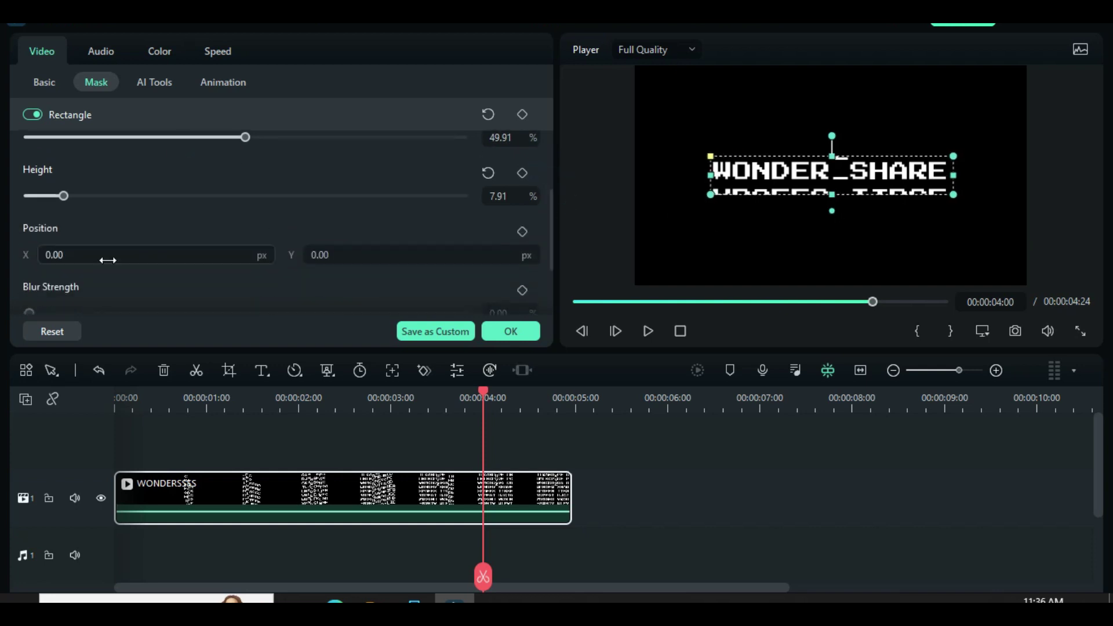
Position the mask at X -2 px, Y 20 px and set its height to 4.52% to isolate the WONDER_SHARE line.
drag(333, 256, 345, 256)
drag(65, 196, 49, 195)
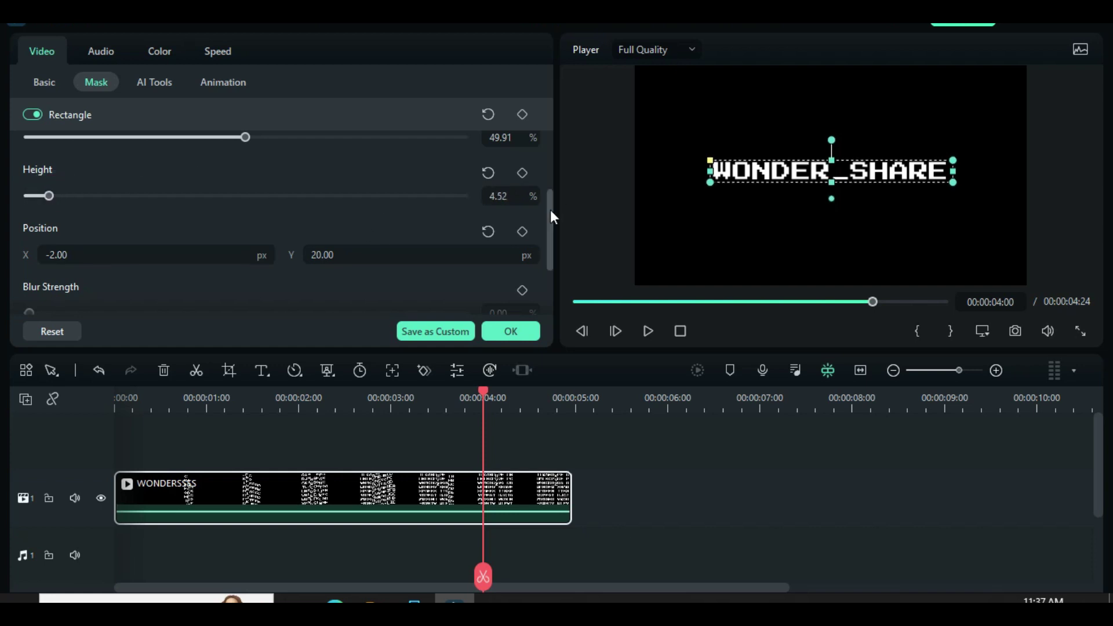
scroll(549, 215, down, 2)
Play the masked clip twice from the start and return the playhead to the beginning.
drag(483, 396, 81, 419)
click(648, 331)
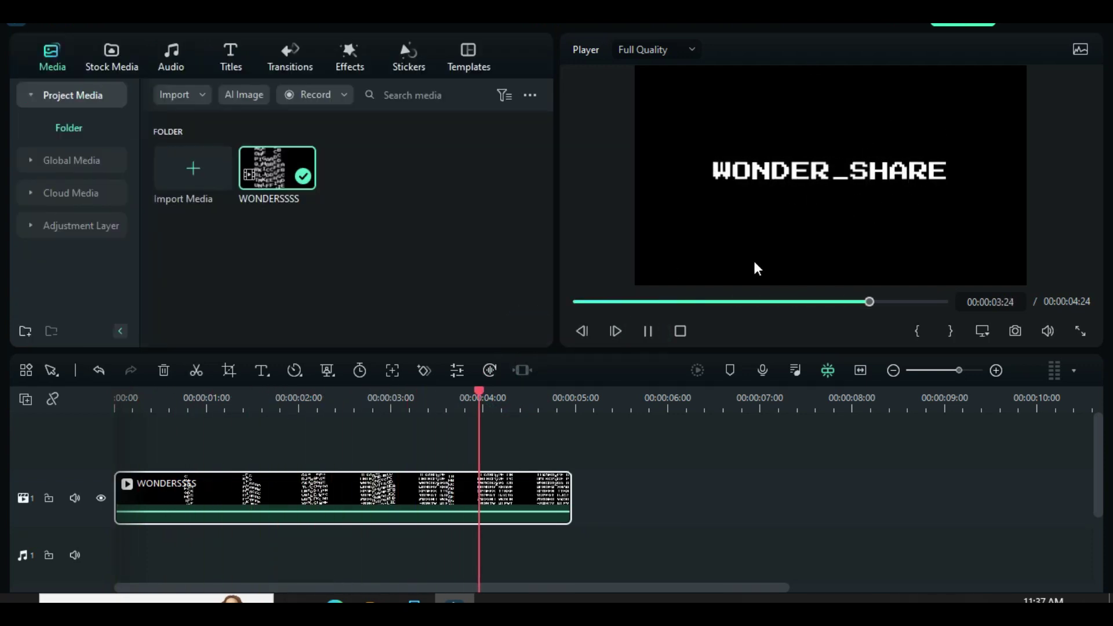
click(576, 302)
click(645, 331)
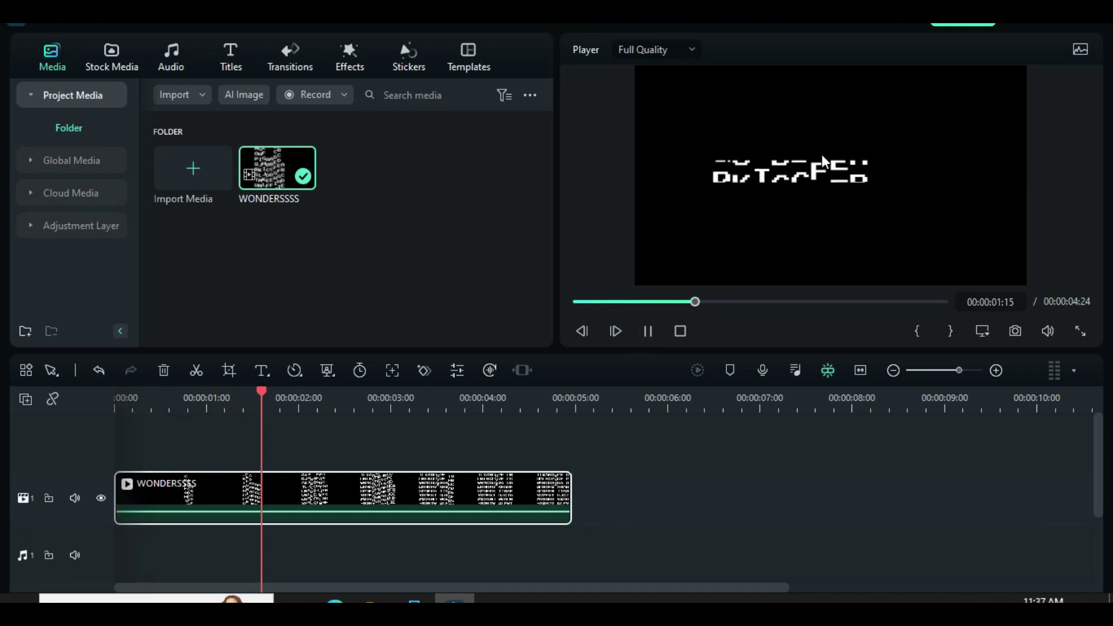
click(576, 301)
Add the Glow effect on a track above the WONDERSSSS clip and trim it to the clip's end.
click(348, 52)
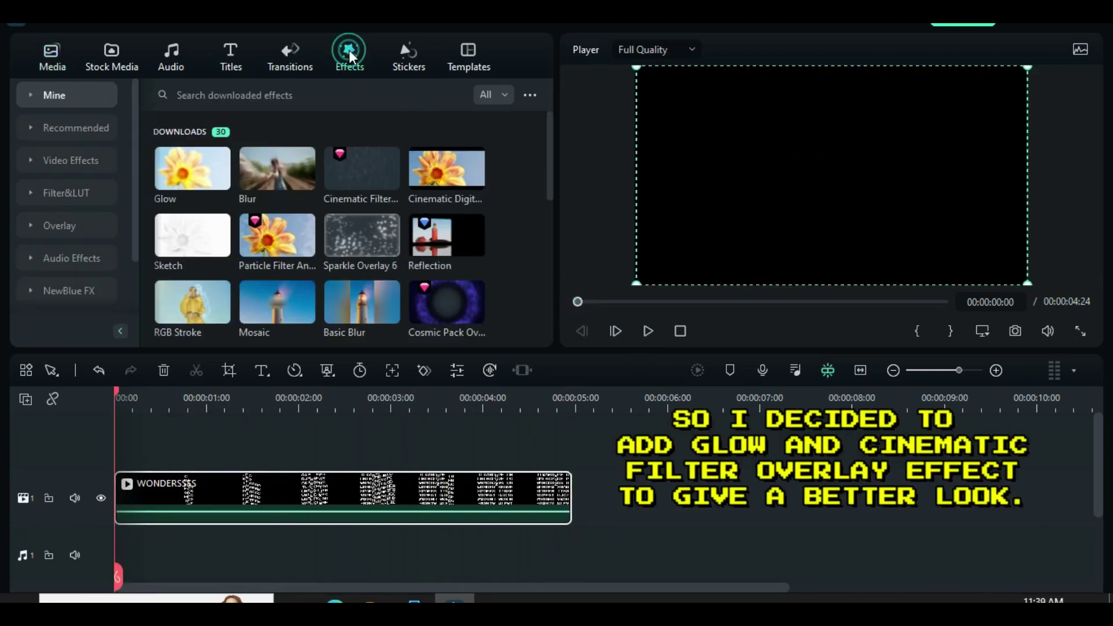
drag(192, 168, 178, 471)
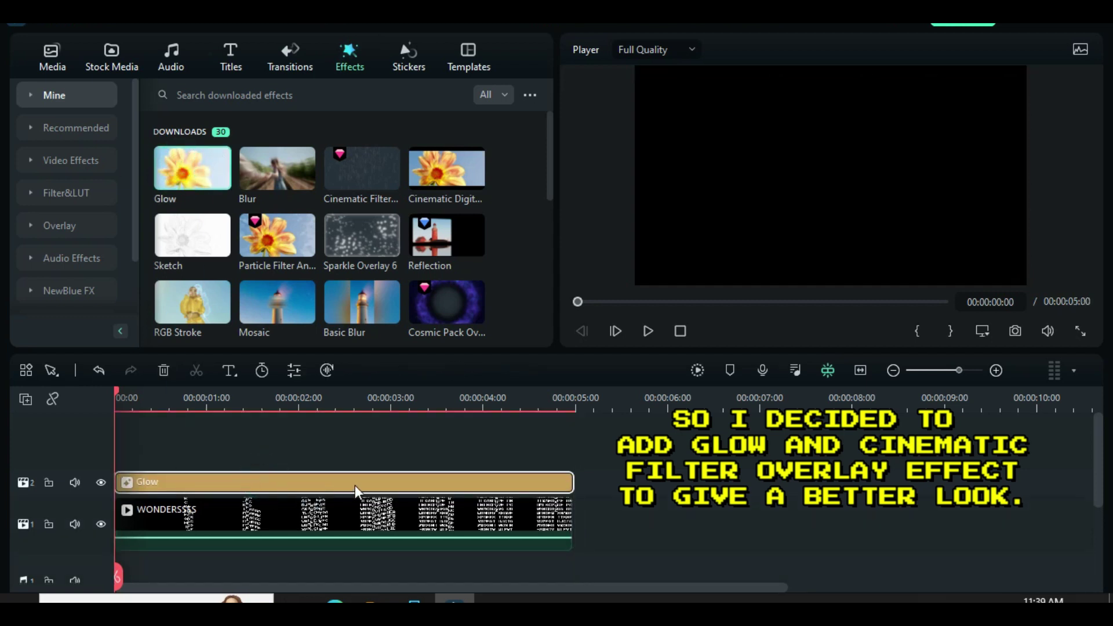
drag(574, 482, 571, 482)
Keyframe the Glow radius from 5 at the start down to its lowest value at 00:00:04:24.
double_click(226, 482)
click(522, 153)
drag(72, 177, 51, 176)
click(129, 397)
click(568, 400)
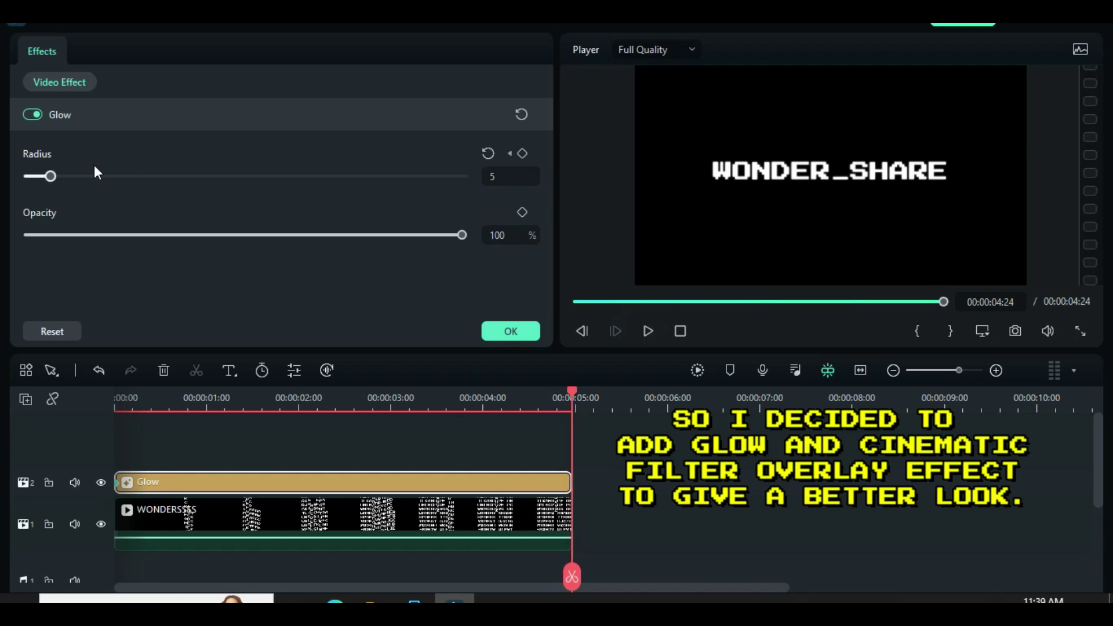
drag(50, 176, 3, 181)
Render the preview with the animated Glow, play it from the start, and accept the effect settings.
click(568, 302)
click(698, 370)
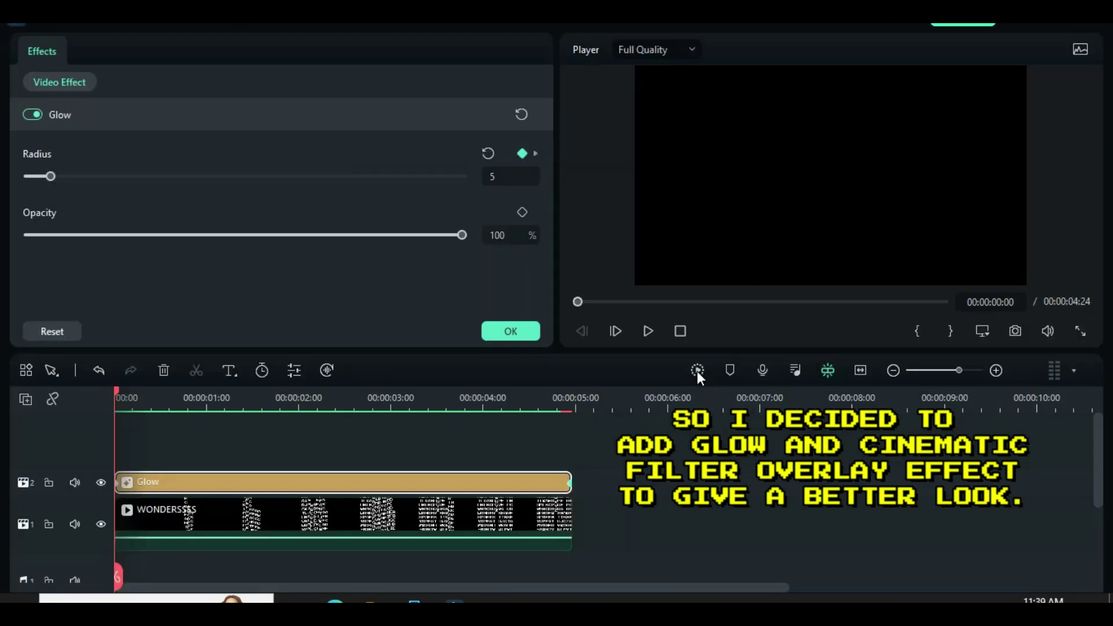
click(649, 333)
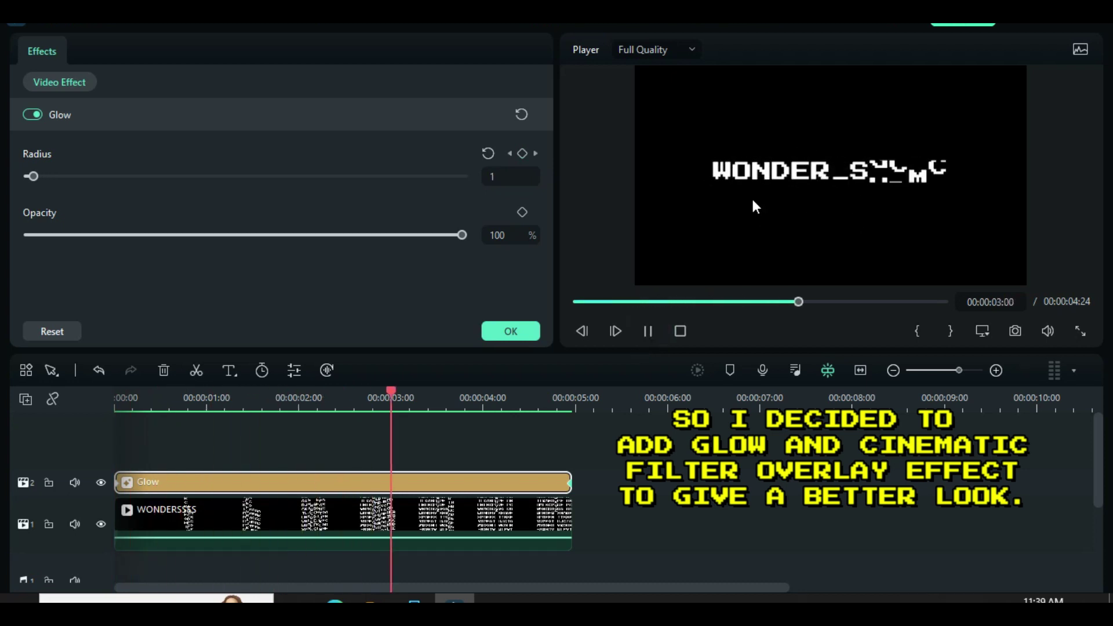
click(518, 328)
Add Cinematic Filters Pack Overlay 10 above the Glow effect and trim it to end at 00:00:04:24.
drag(374, 152, 212, 470)
drag(573, 477, 571, 477)
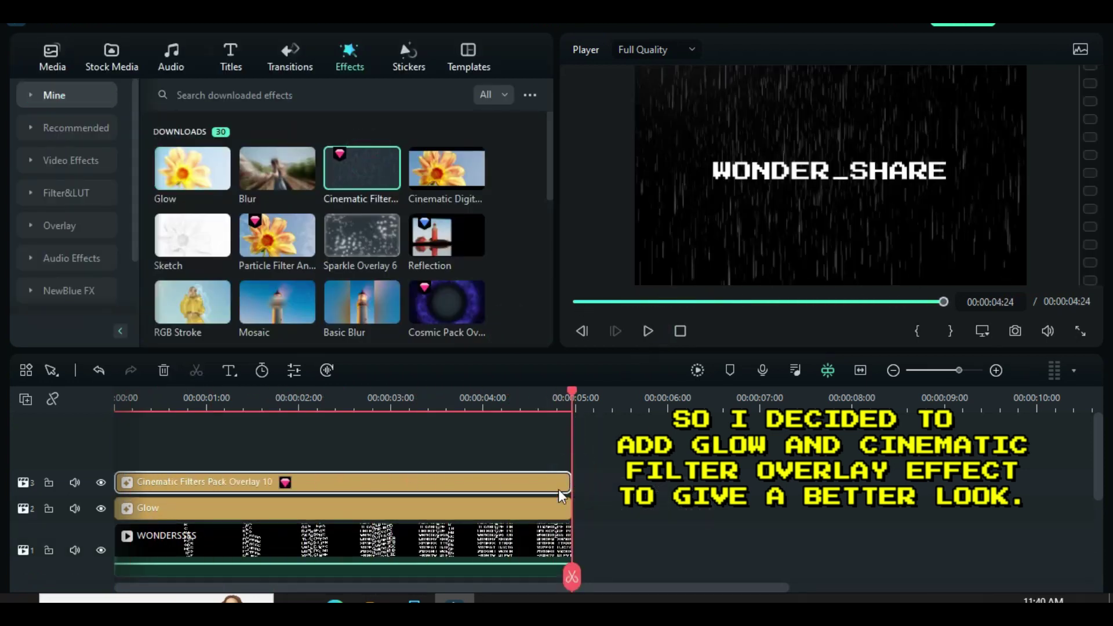
Animate Cinematic Filters Pack Overlay 10 to fade out to its lowest value near the clip's end.
click(576, 299)
double_click(226, 480)
drag(116, 389, 560, 416)
click(648, 332)
drag(462, 176, 12, 180)
click(511, 331)
Render the final preview with both effects and play it from the start, then replay it.
click(699, 371)
click(642, 332)
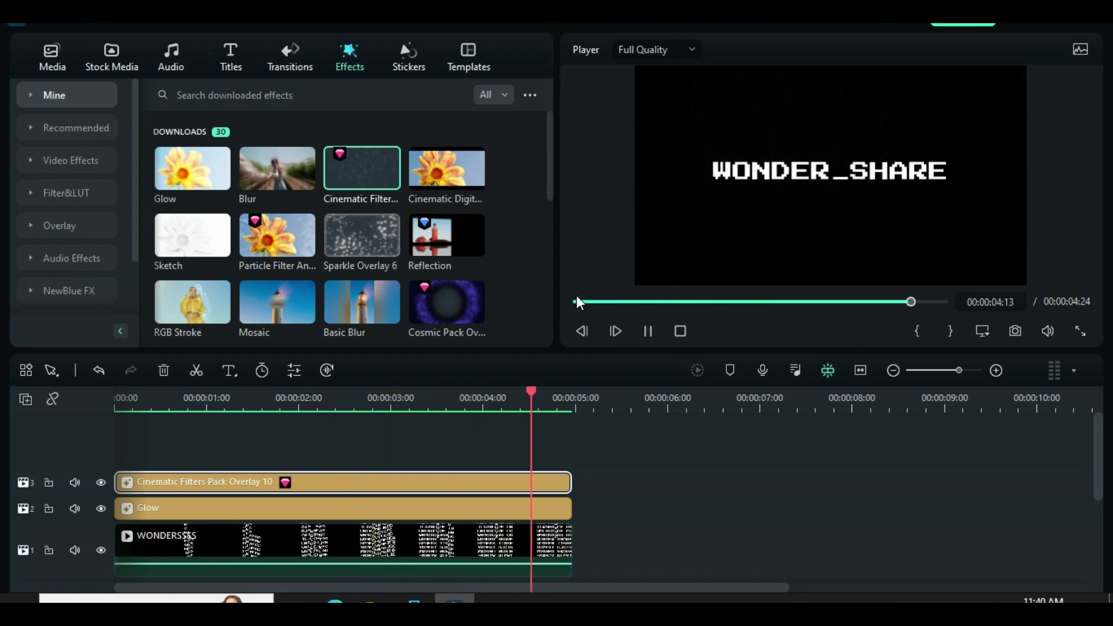
click(576, 298)
click(641, 330)
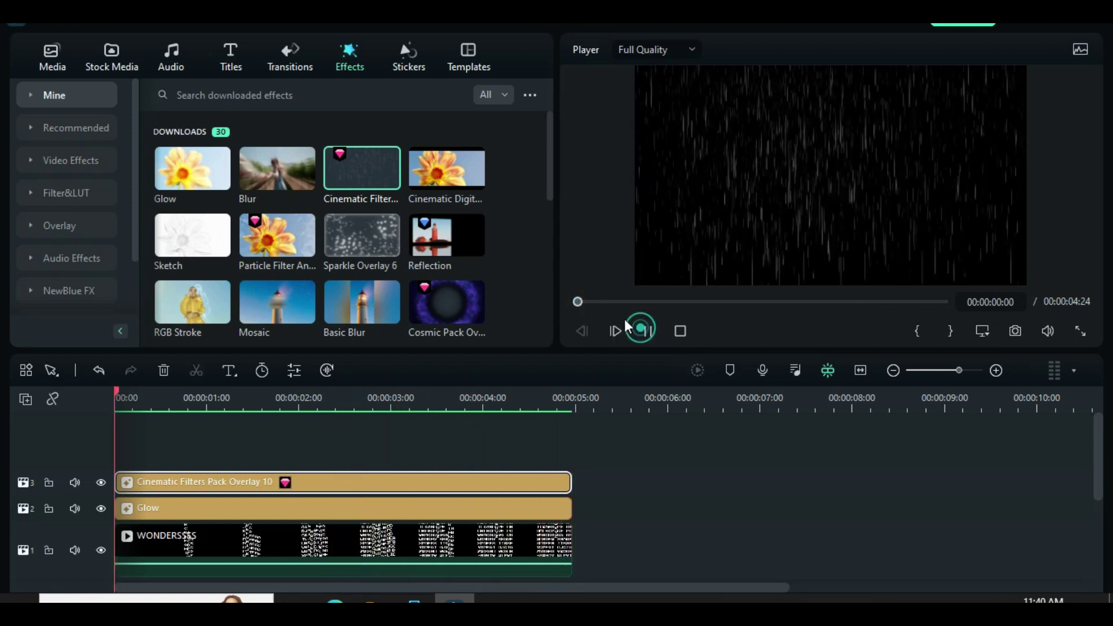